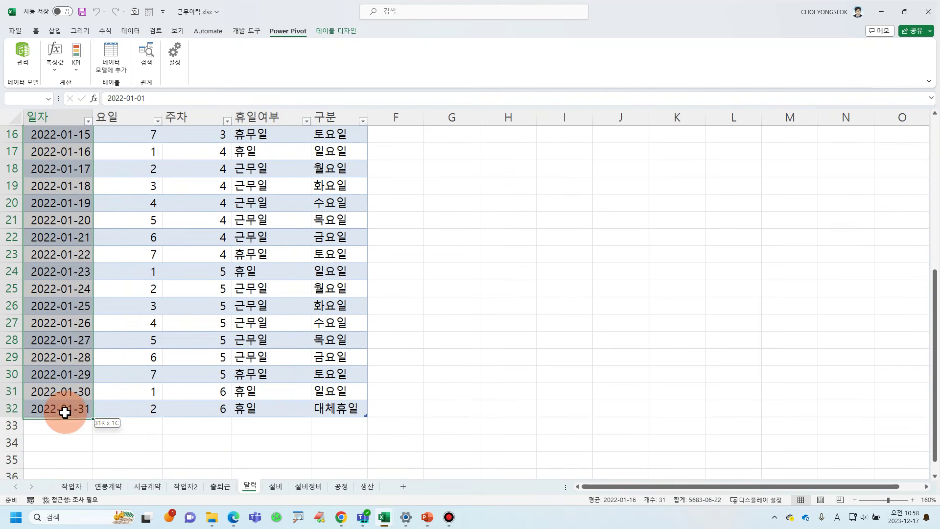
# Check the date range of the attendance records on the 출퇴근 sheet and return to the 달력 sheet.
pyautogui.click(221, 489)
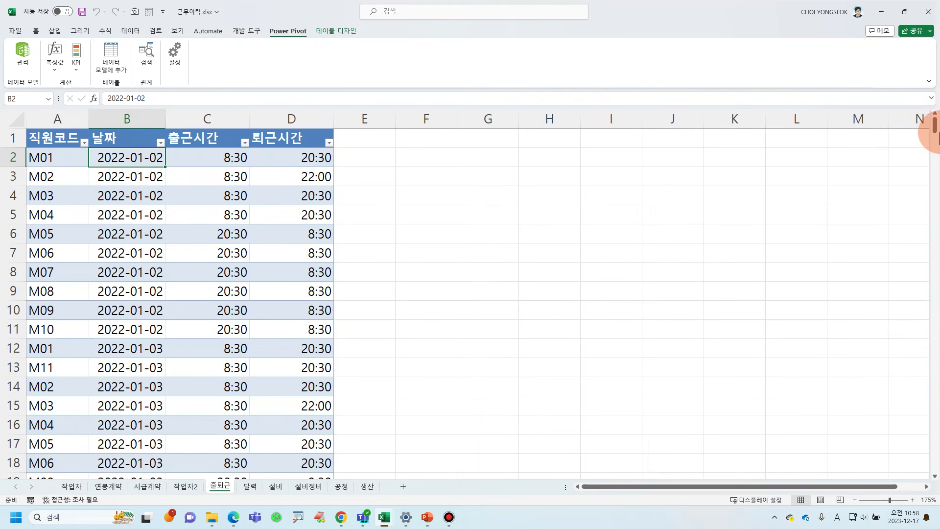
pyautogui.moveTo(935, 125); pyautogui.dragTo(934, 336)
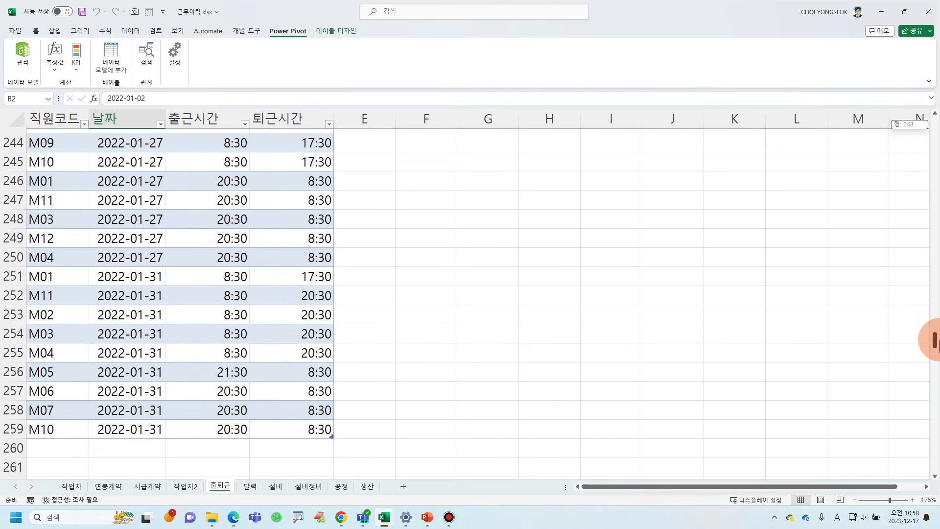
pyautogui.click(251, 487)
pyautogui.scroll(5, 273, 435)
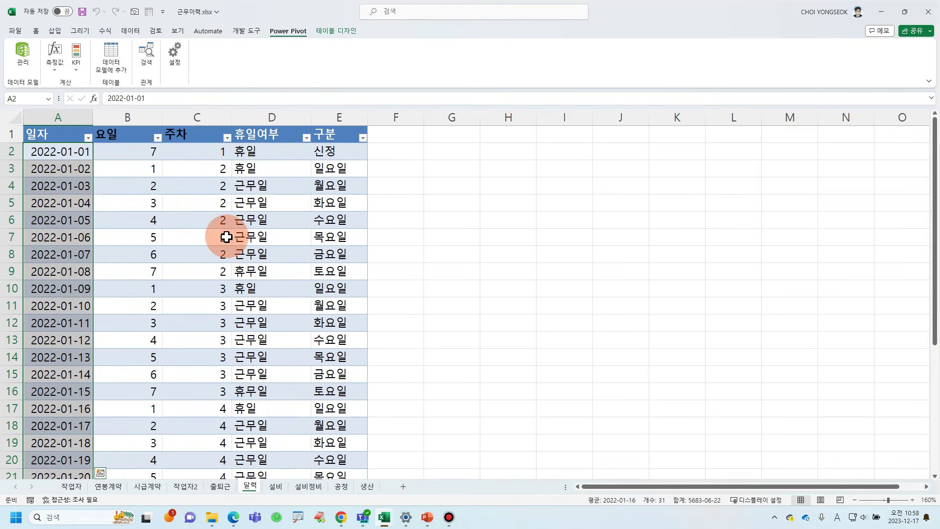
# Inspect the 요일 and 주차 formulas in the first data row of the 달력 table.
pyautogui.click(142, 123)
pyautogui.click(139, 147)
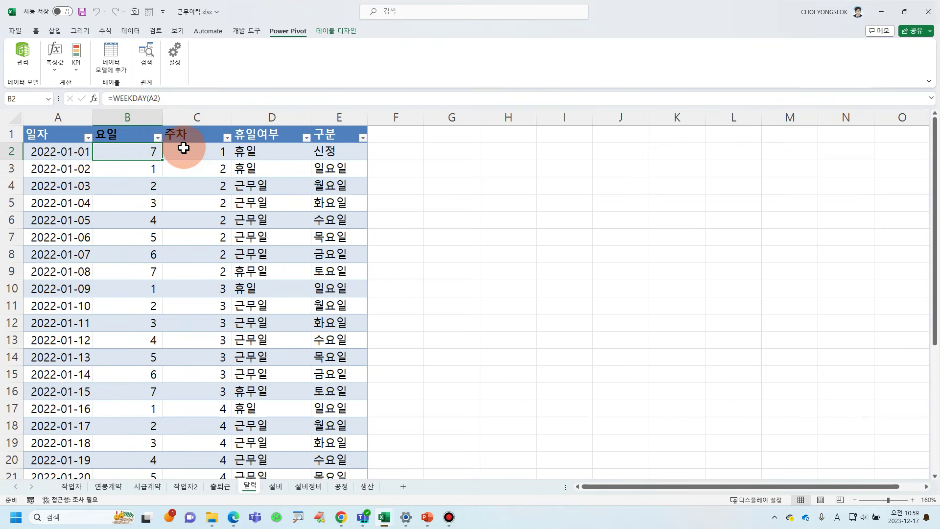
pyautogui.click(547, 334)
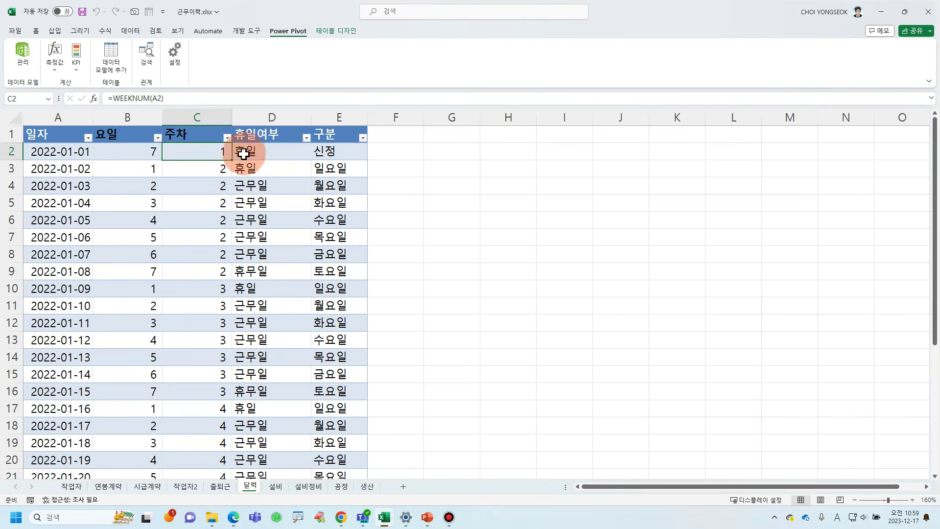
pyautogui.click(728, 236)
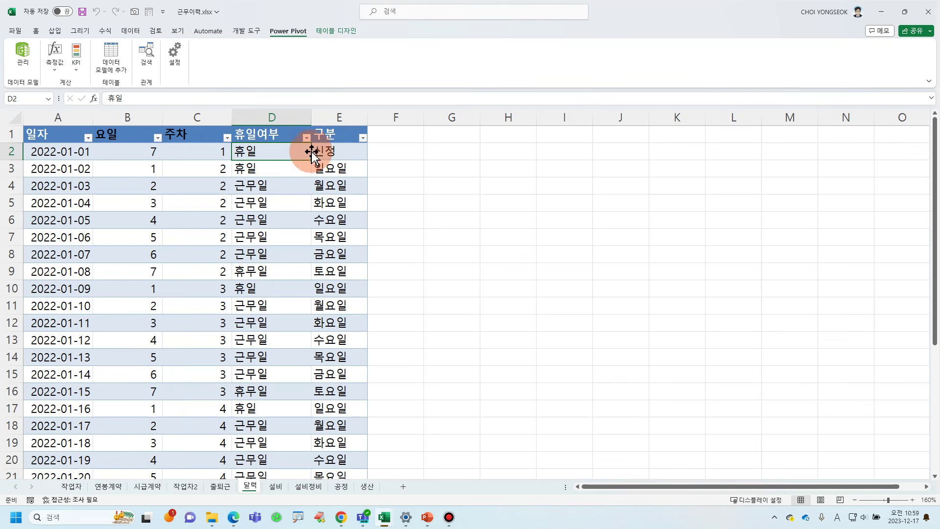
# Examine how the 휴일여부 and 구분 columns classify weekdays, Saturdays and Sundays in the 달력 table.
pyautogui.moveTo(277, 151); pyautogui.dragTo(271, 262)
pyautogui.click(273, 267)
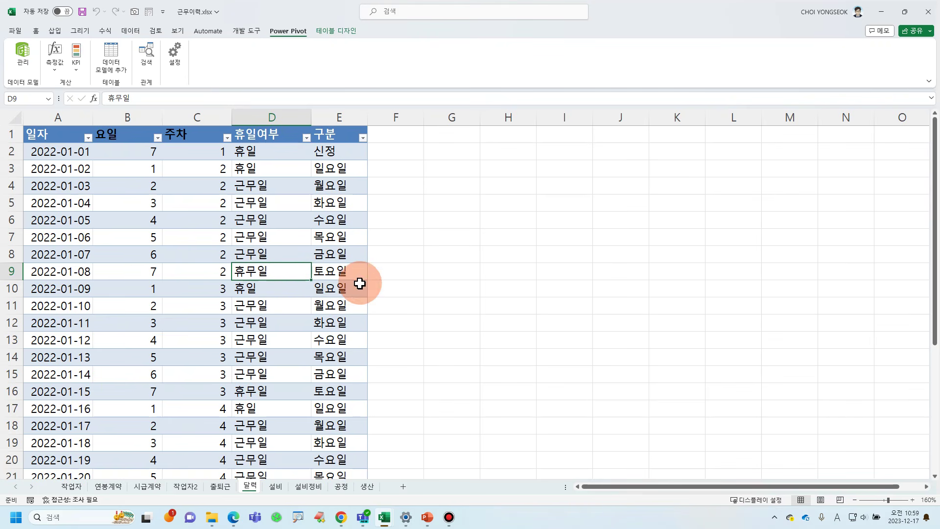
pyautogui.click(267, 293)
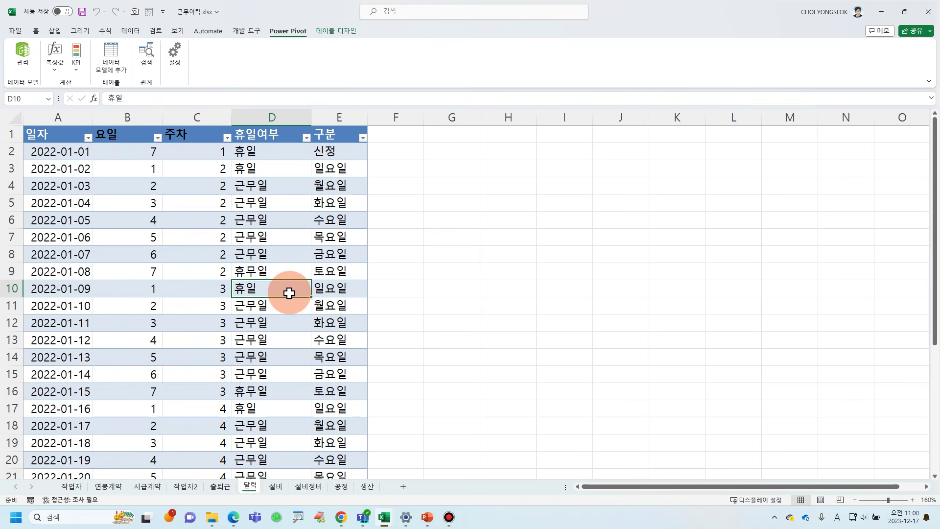
pyautogui.click(356, 293)
pyautogui.click(259, 293)
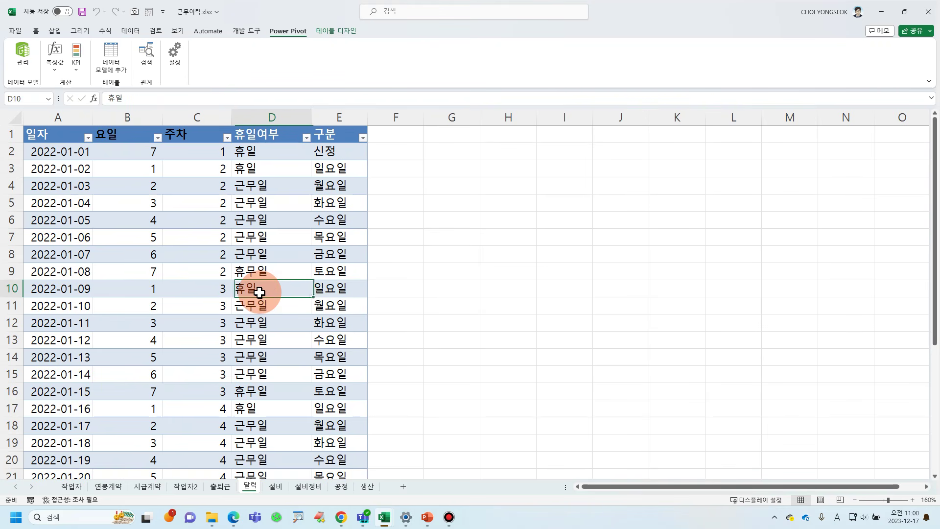
pyautogui.click(260, 275)
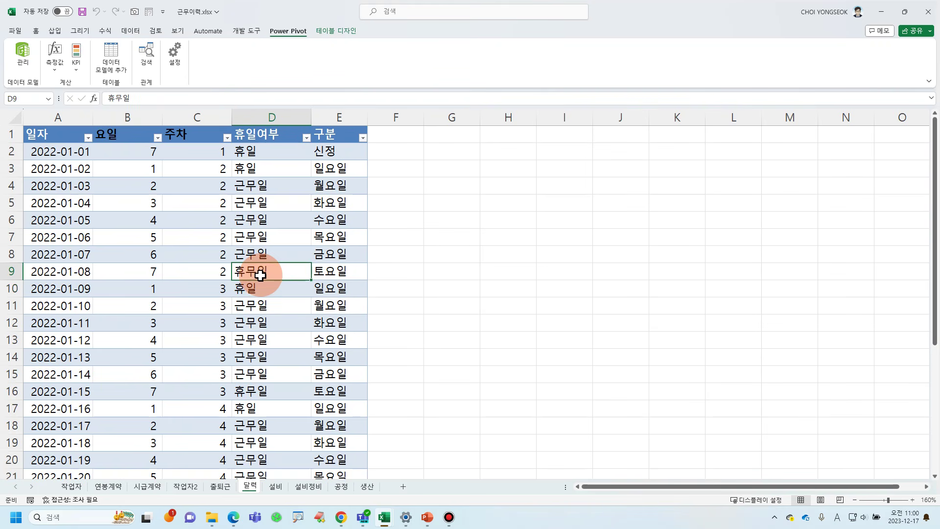
pyautogui.click(351, 270)
pyautogui.moveTo(292, 193); pyautogui.dragTo(291, 250)
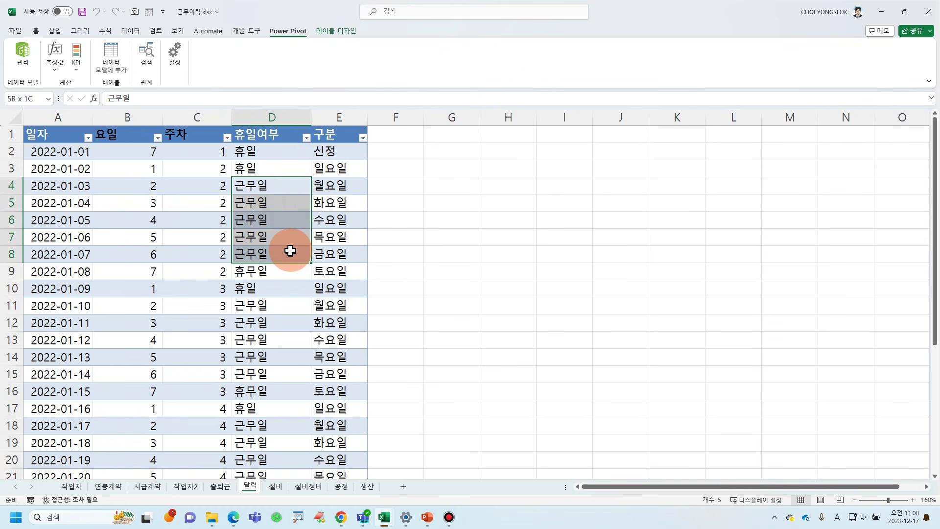
pyautogui.moveTo(290, 251); pyautogui.dragTo(289, 271)
pyautogui.click(289, 271)
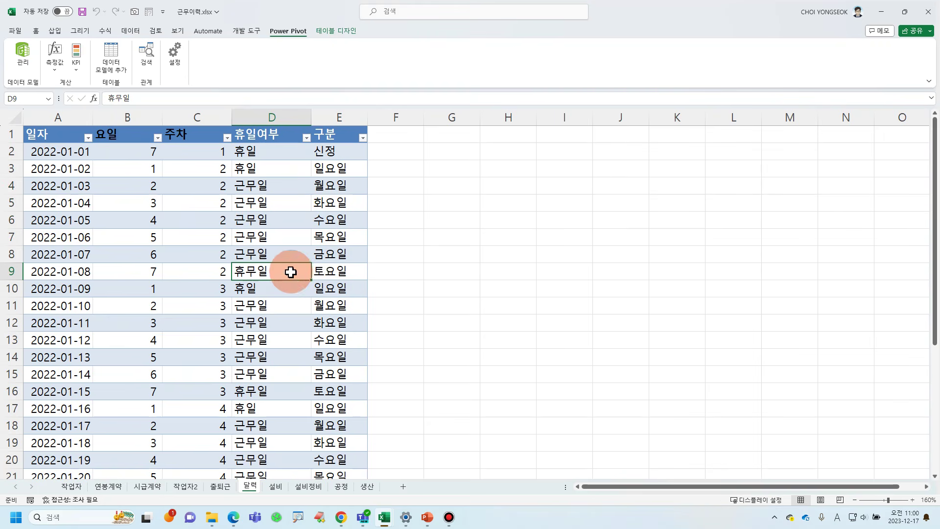
pyautogui.click(338, 271)
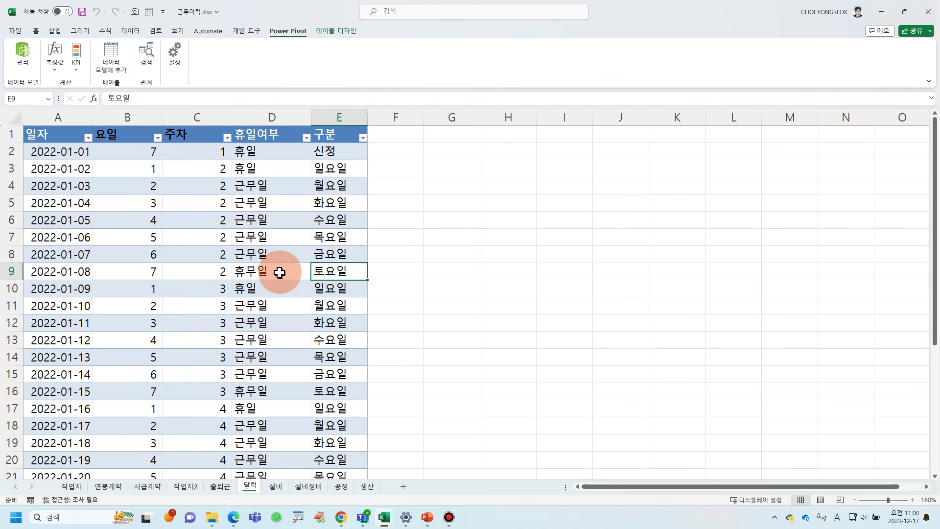
pyautogui.click(348, 288)
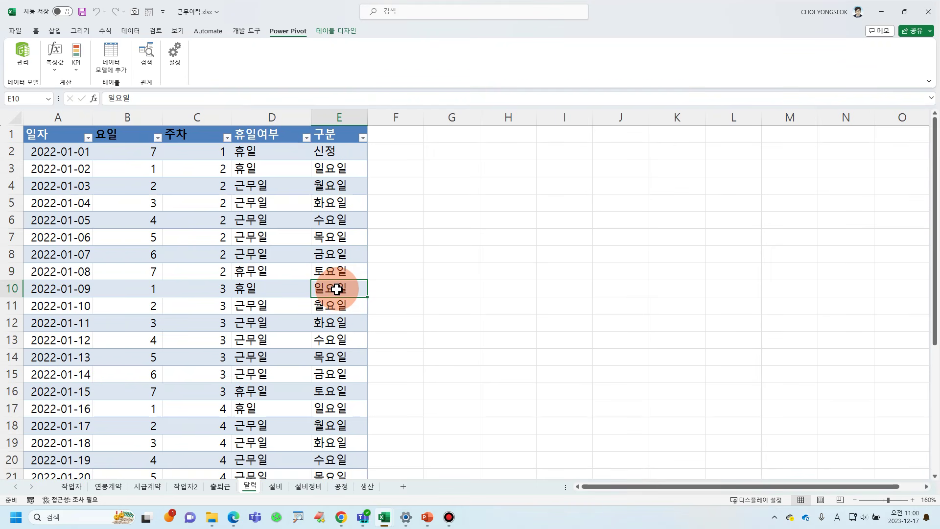
pyautogui.click(261, 277)
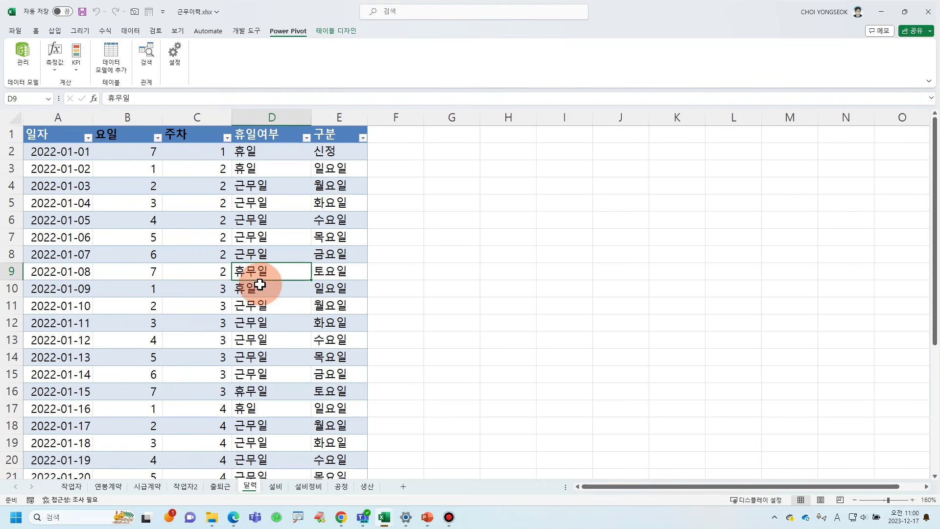
pyautogui.click(265, 305)
pyautogui.moveTo(265, 357); pyautogui.dragTo(265, 396)
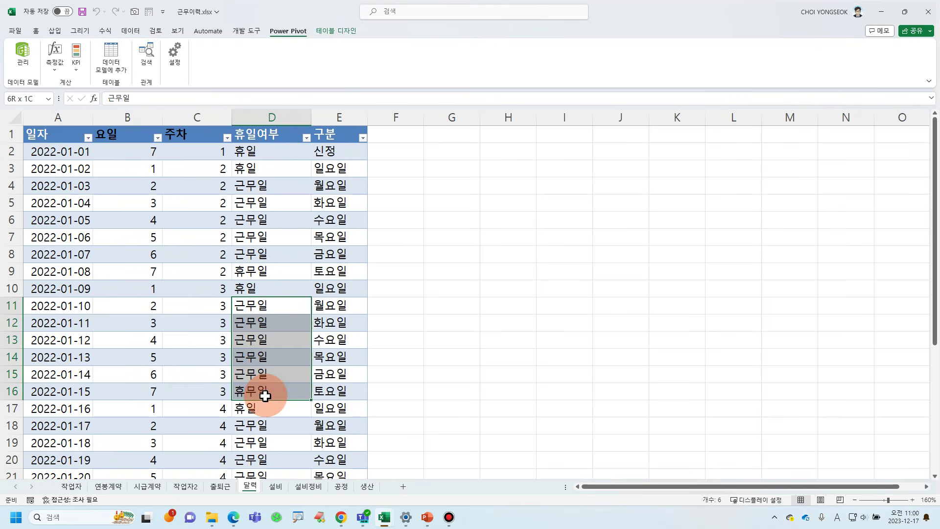
pyautogui.scroll(-3, 265, 391)
pyautogui.scroll(3, 258, 387)
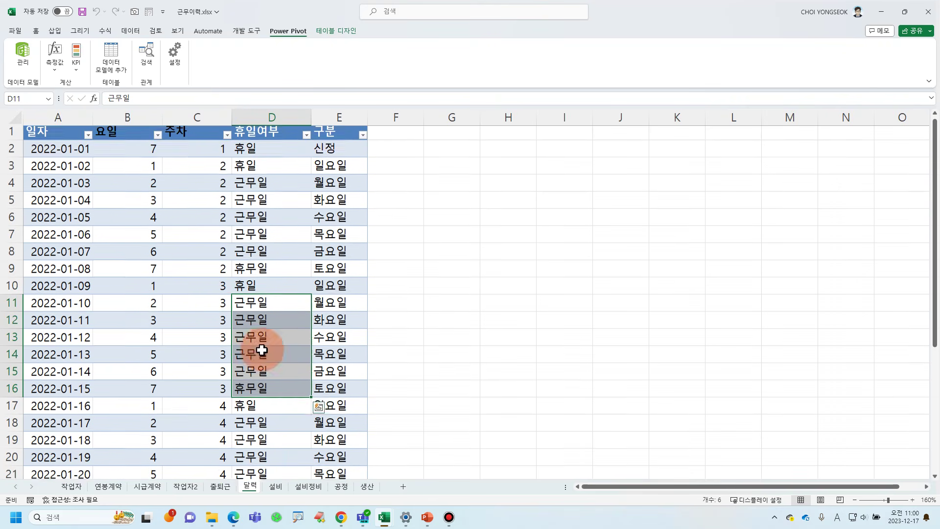
# Add the 달력 table to the data model and display the model as a diagram.
pyautogui.click(185, 271)
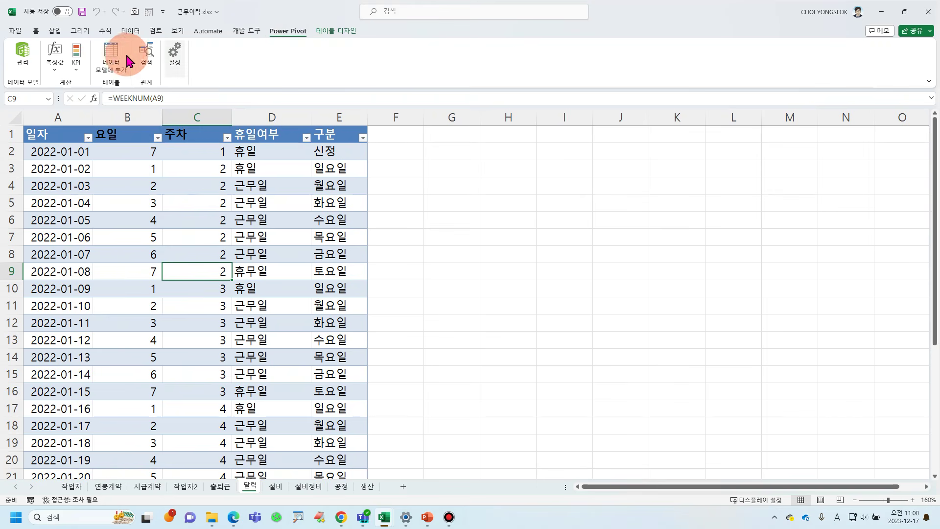
pyautogui.click(111, 55)
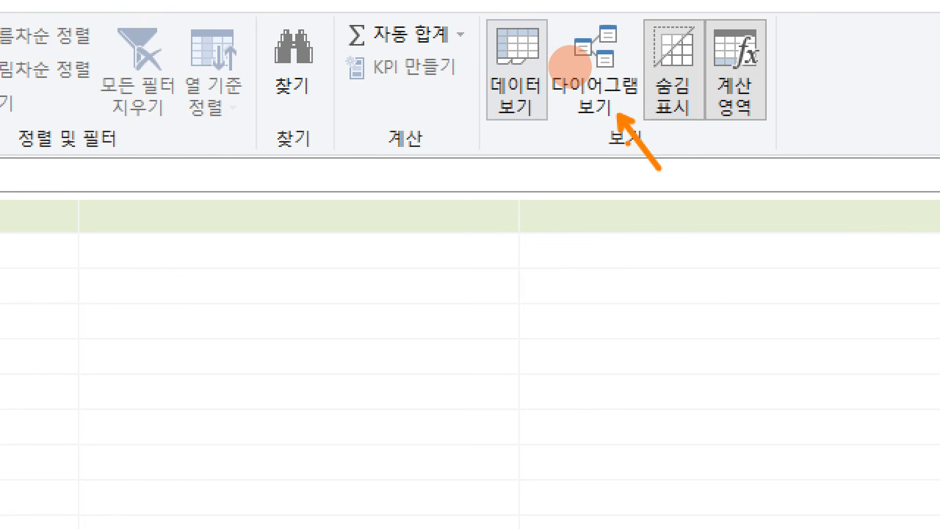
pyautogui.click(612, 93)
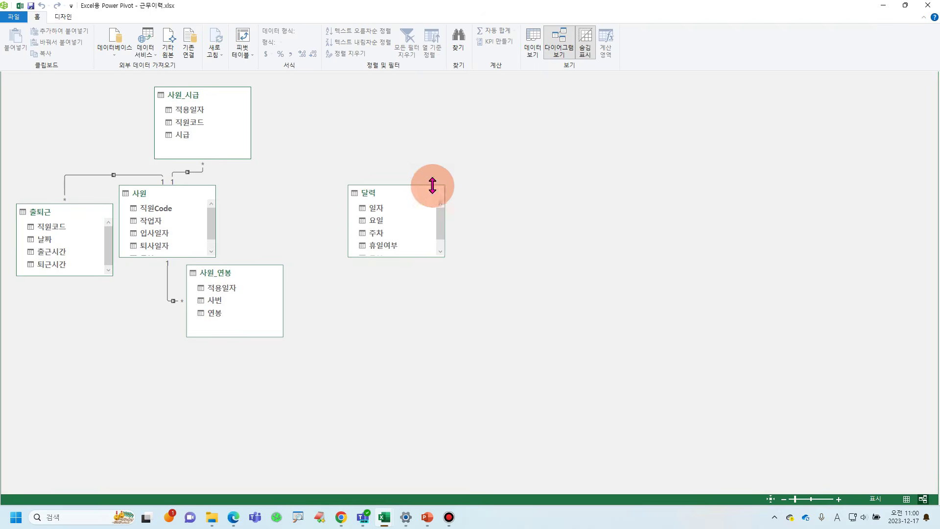
# Move the 달력 table closer to the employee tables and place the 출퇴근 table below 사원_연봉.
pyautogui.moveTo(381, 188); pyautogui.dragTo(349, 181)
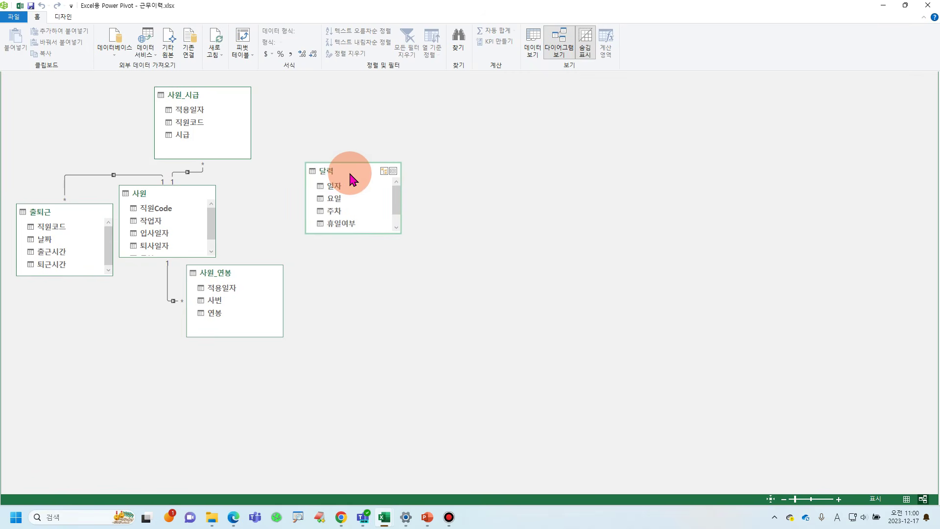
pyautogui.click(326, 186)
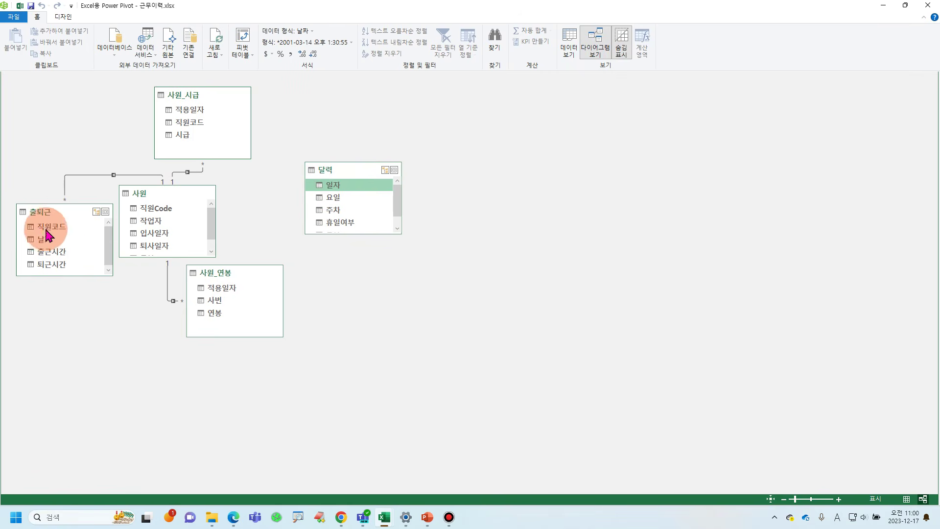
pyautogui.moveTo(67, 216); pyautogui.dragTo(204, 405)
pyautogui.click(210, 401)
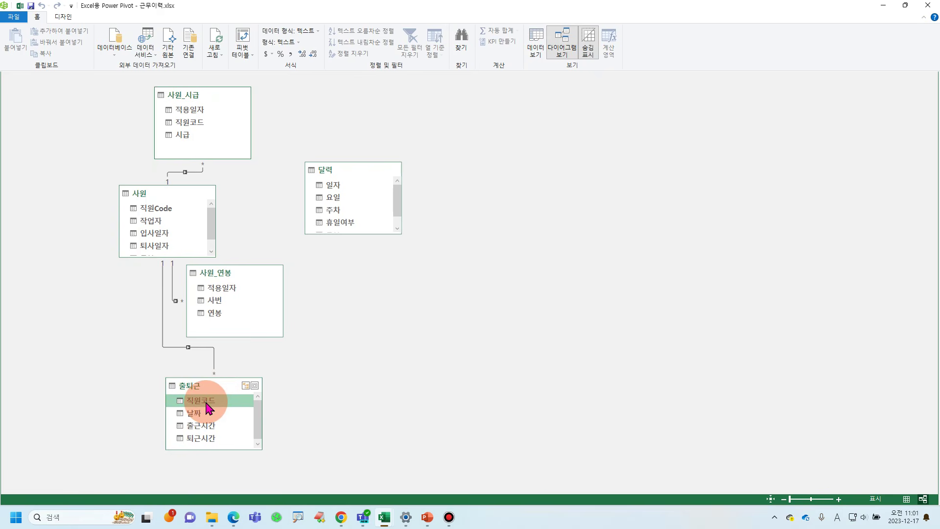
# Create a relationship between the 날짜 field of 출퇴근 and the 일자 field of 달력.
pyautogui.click(205, 416)
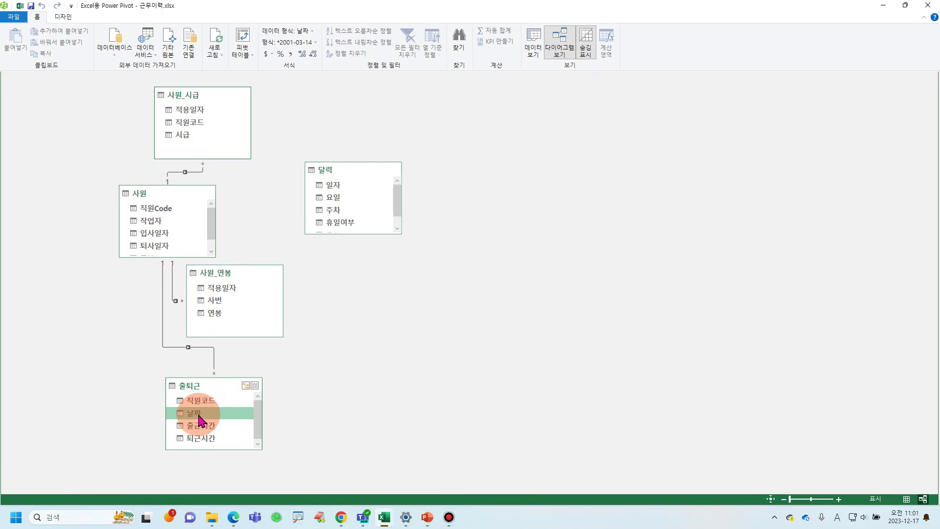
pyautogui.moveTo(199, 420); pyautogui.dragTo(338, 184)
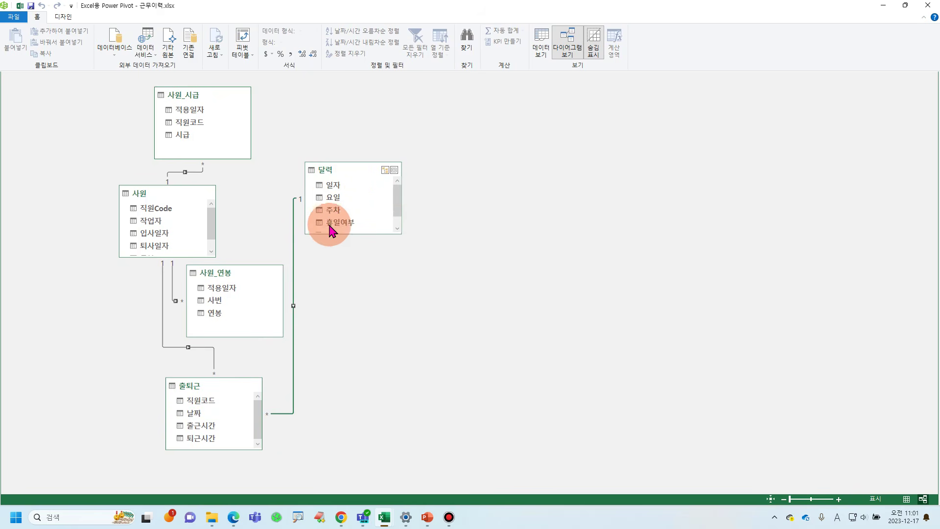
pyautogui.click(294, 338)
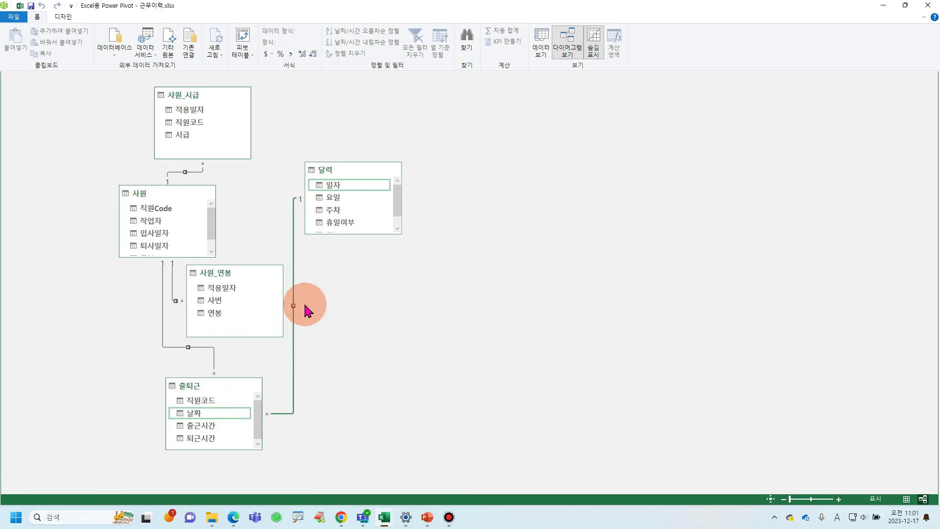
# Rearrange the diagram with 사원_연봉 beside 사원_시급, 달력 beneath 사원_연봉, and 사원 further left.
pyautogui.moveTo(360, 172); pyautogui.dragTo(372, 198)
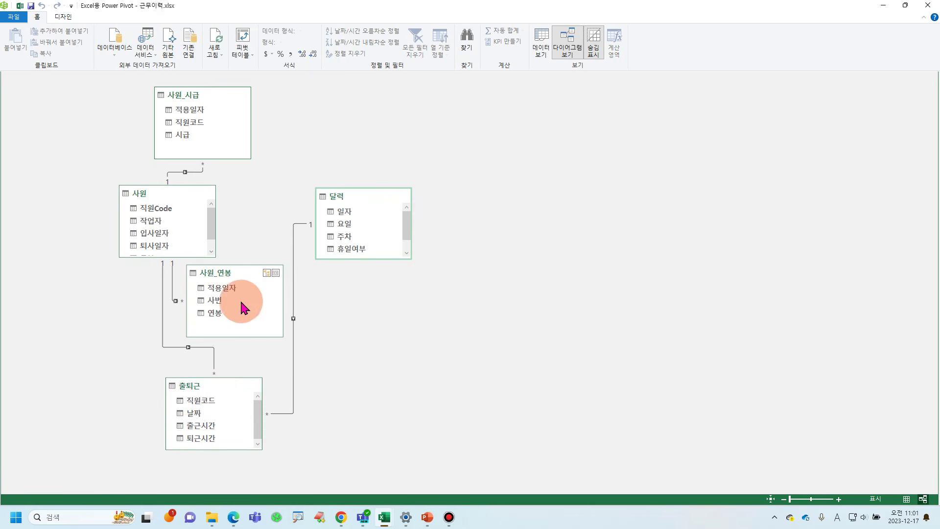
pyautogui.moveTo(235, 280); pyautogui.dragTo(352, 93)
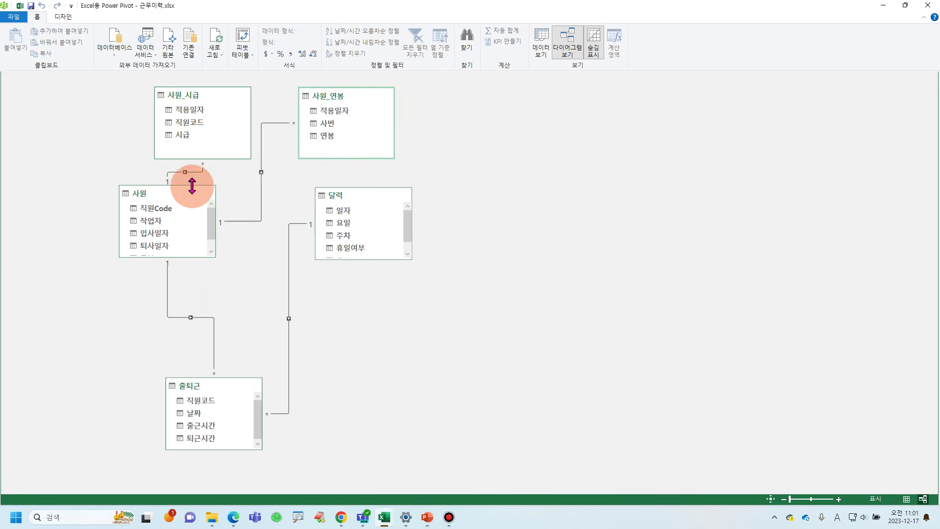
pyautogui.moveTo(183, 196); pyautogui.dragTo(109, 209)
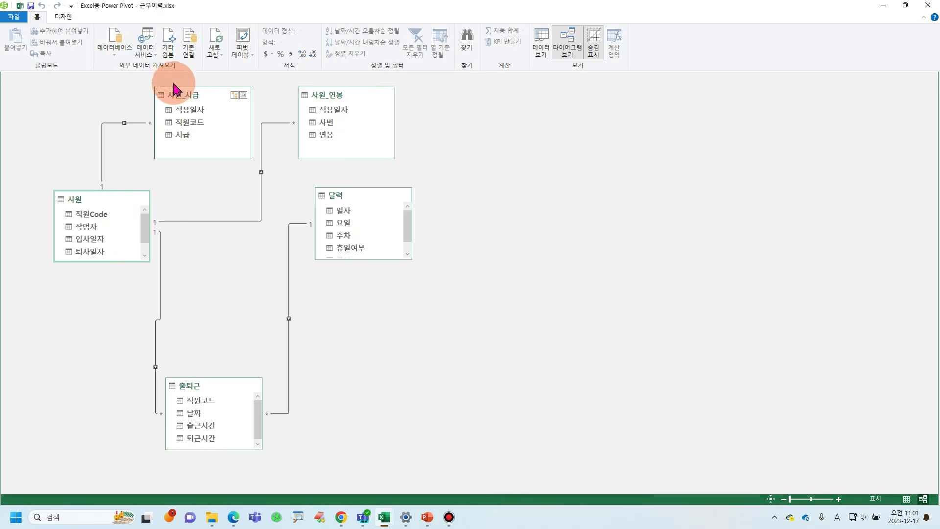
# Switch from the diagram to the data grid of the 출퇴근 table and enlarge the formula bar.
pyautogui.click(543, 58)
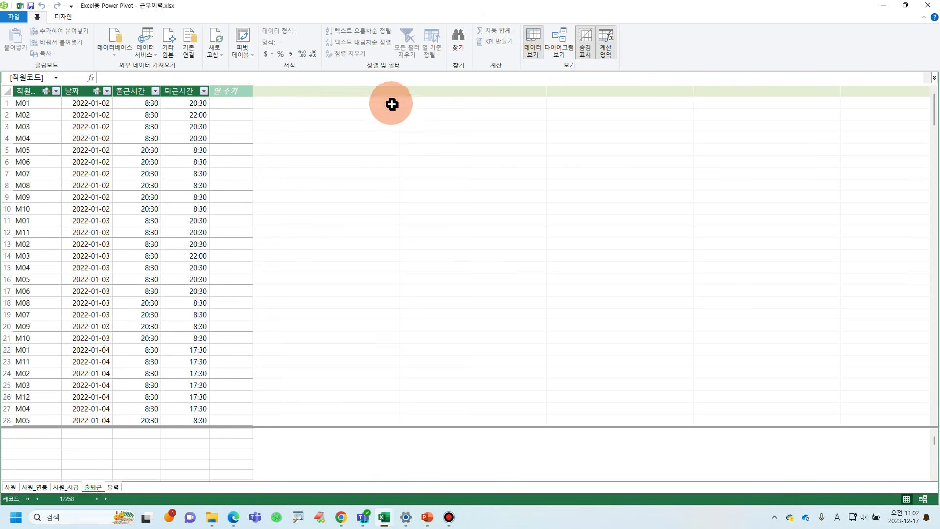
pyautogui.moveTo(398, 84); pyautogui.dragTo(397, 107)
pyautogui.click(261, 117)
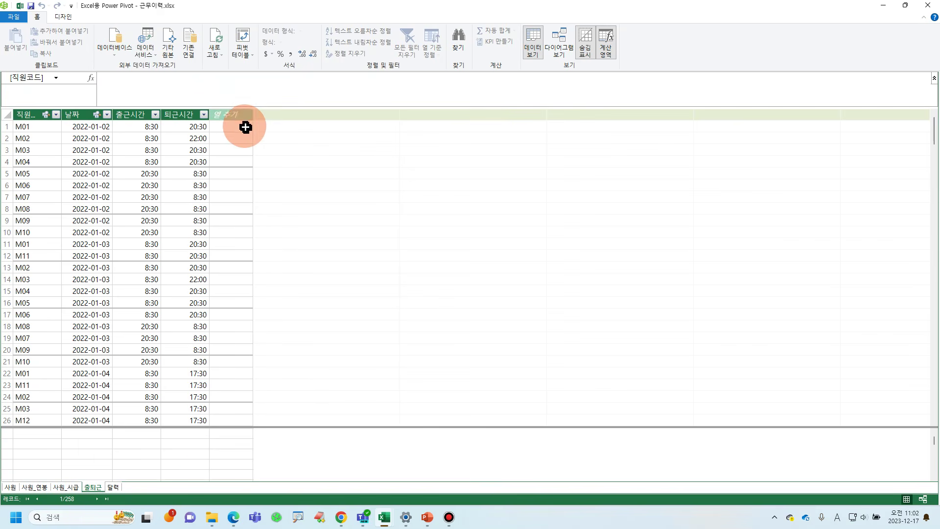
# Add a calculated column to 출퇴근 with the formula =RELATED('달력'[요일]).
pyautogui.click(401, 136)
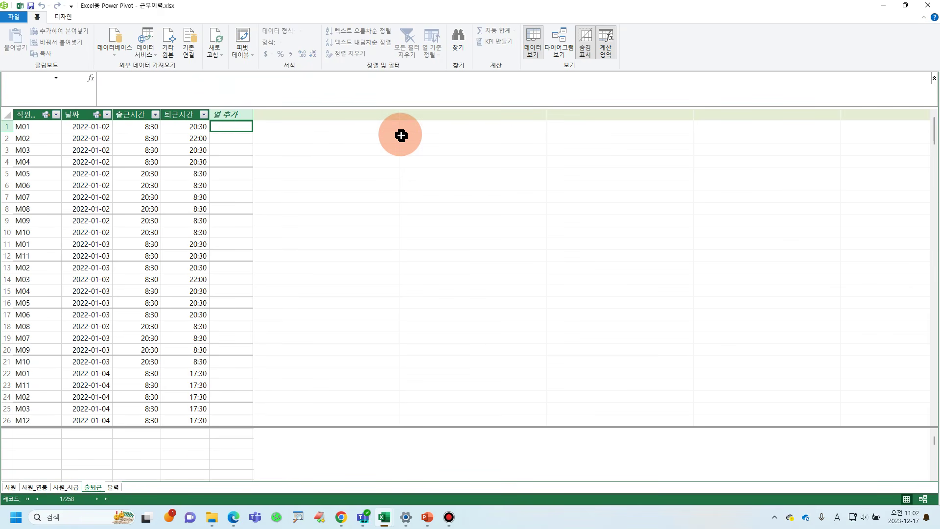
pyautogui.write('=ㄱ')
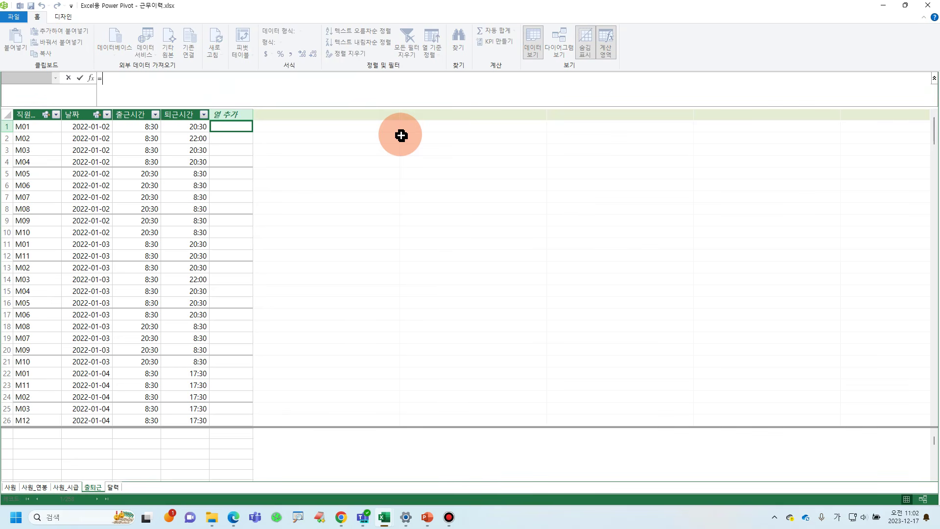
pyautogui.write('re')
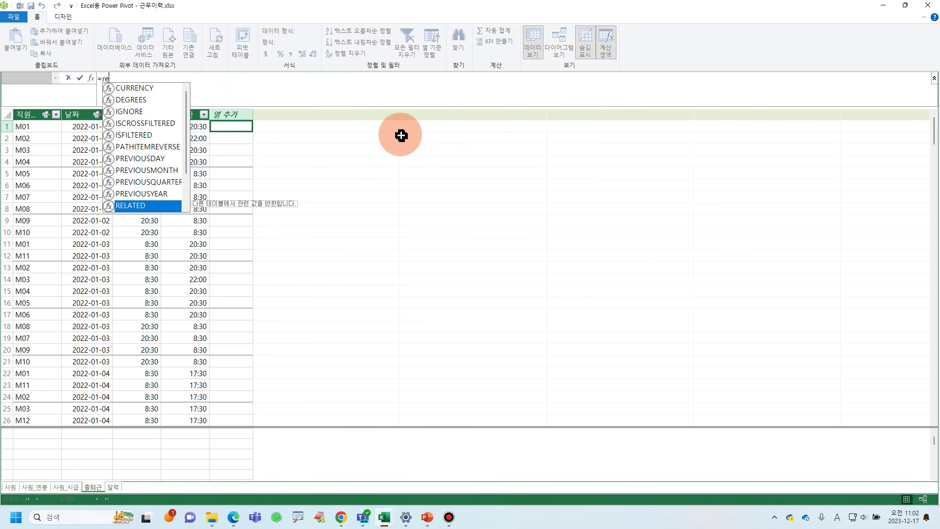
pyautogui.press('Tab')
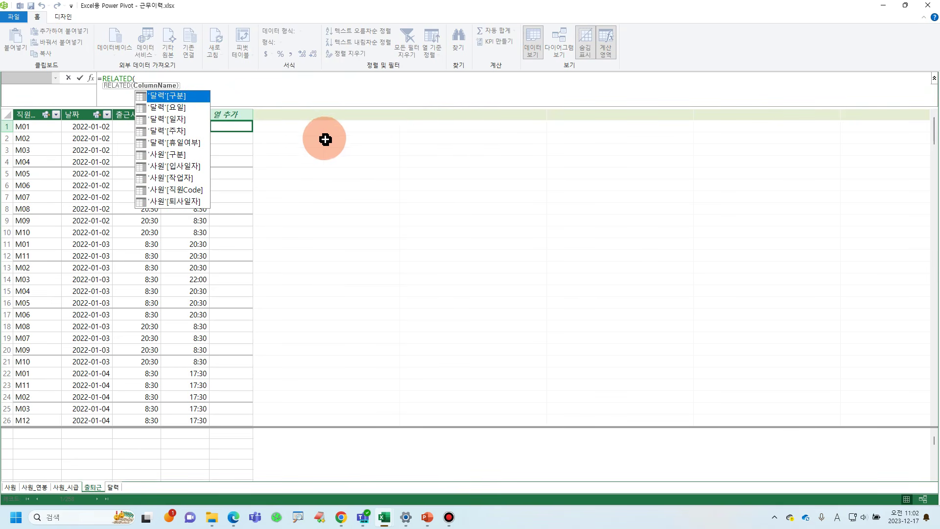
pyautogui.doubleClick(190, 108)
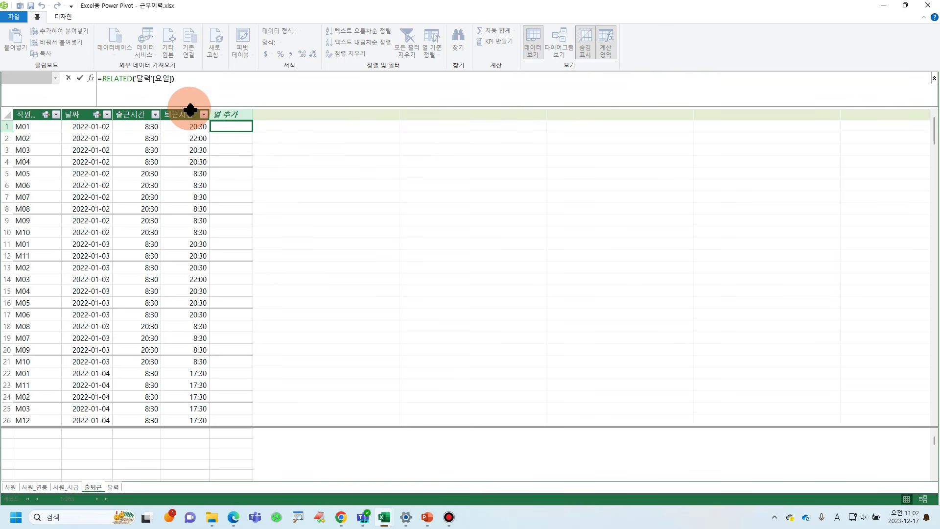
pyautogui.press('Return')
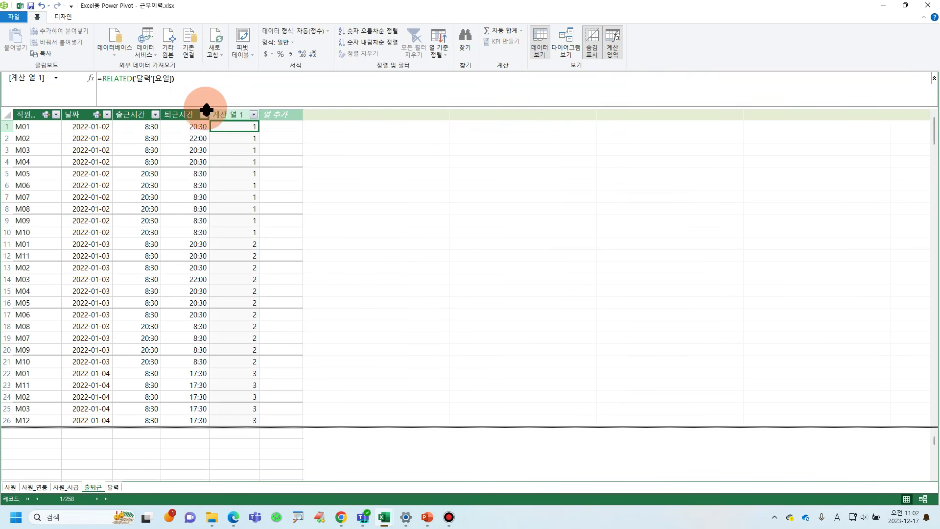
# Rename the new calculated column in 출퇴근 as 요일.
pyautogui.click(232, 115)
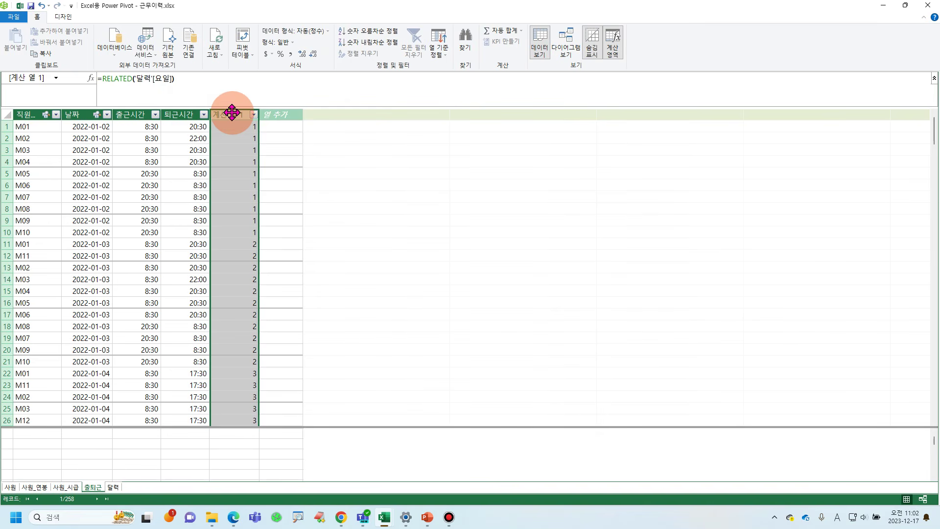
pyautogui.doubleClick(232, 113)
pyautogui.press('BackSpace')
pyautogui.press('Hangul')
pyautogui.write('용')
pyautogui.write('일')
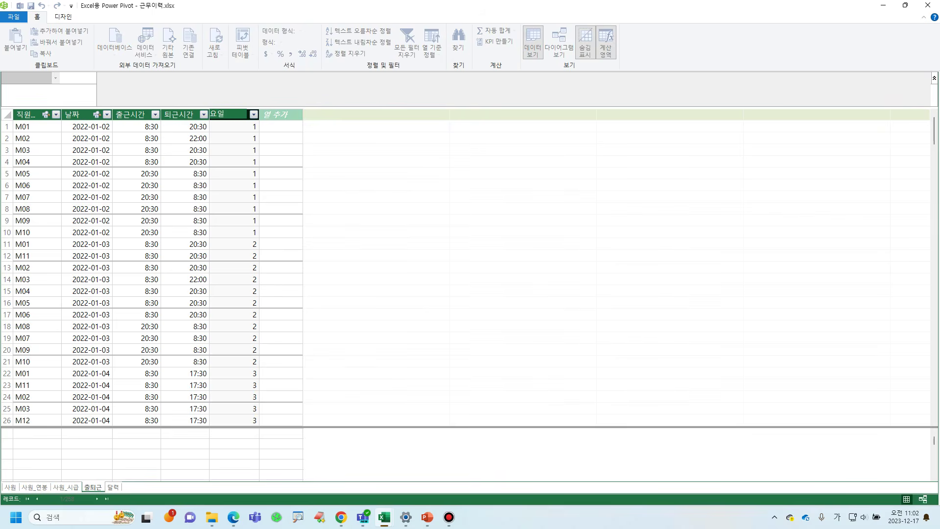
pyautogui.click(314, 122)
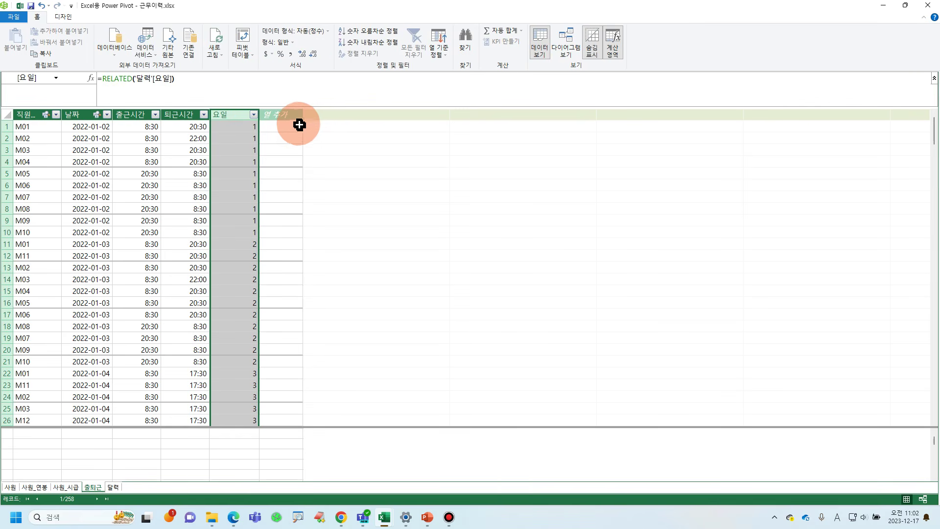
# Add another calculated column beside 요일 with the formula =RELATED('달력'[주차]).
pyautogui.click(295, 125)
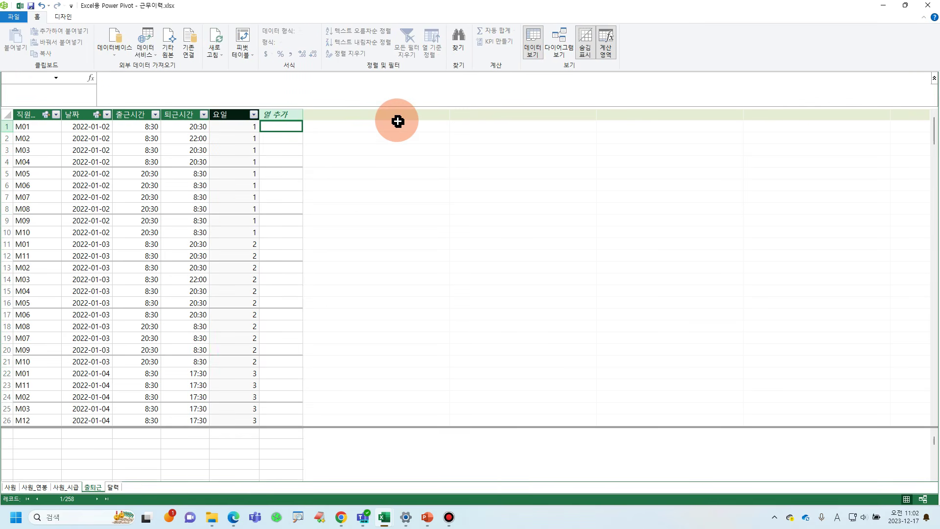
pyautogui.write('=')
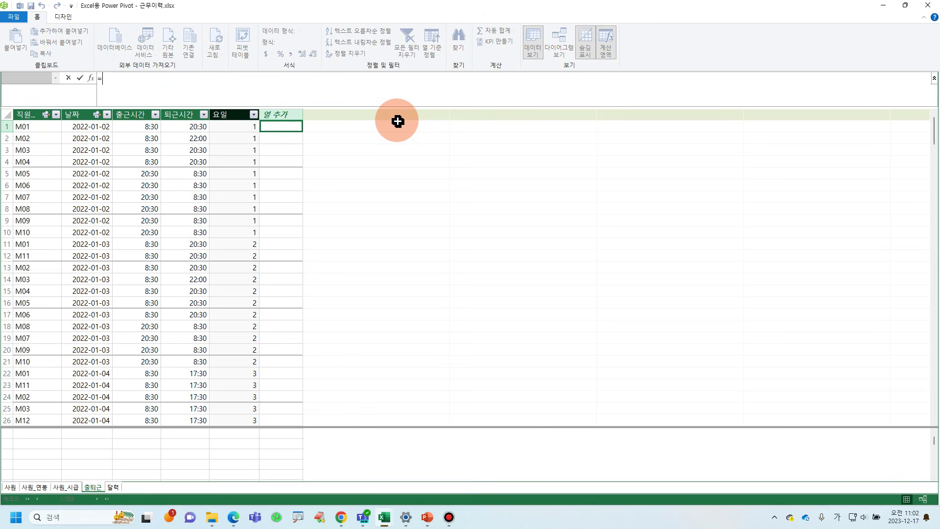
pyautogui.click(308, 82)
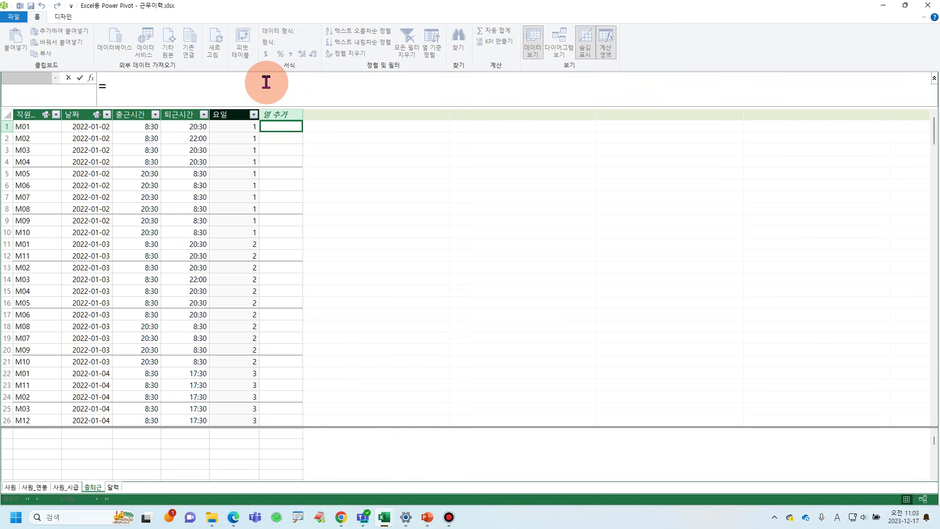
pyautogui.write('RELATED(')
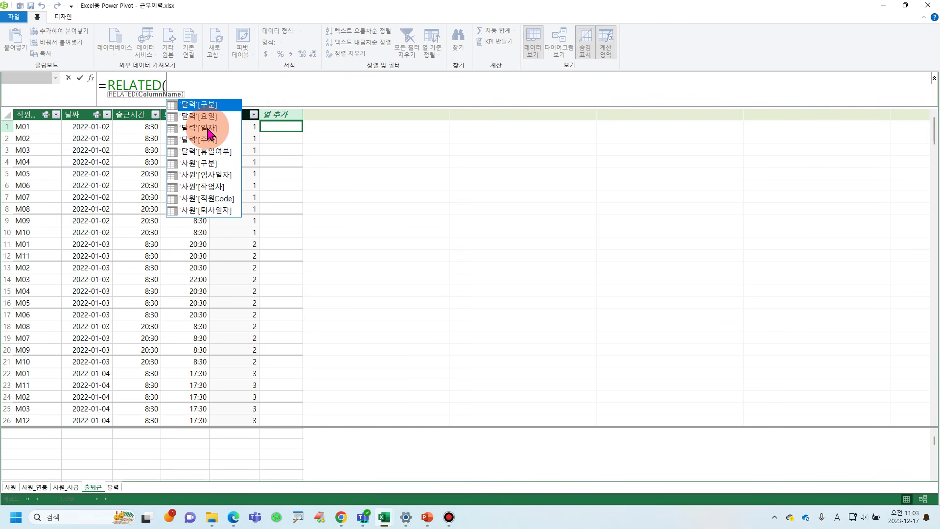
pyautogui.click(218, 142)
pyautogui.doubleClick(218, 141)
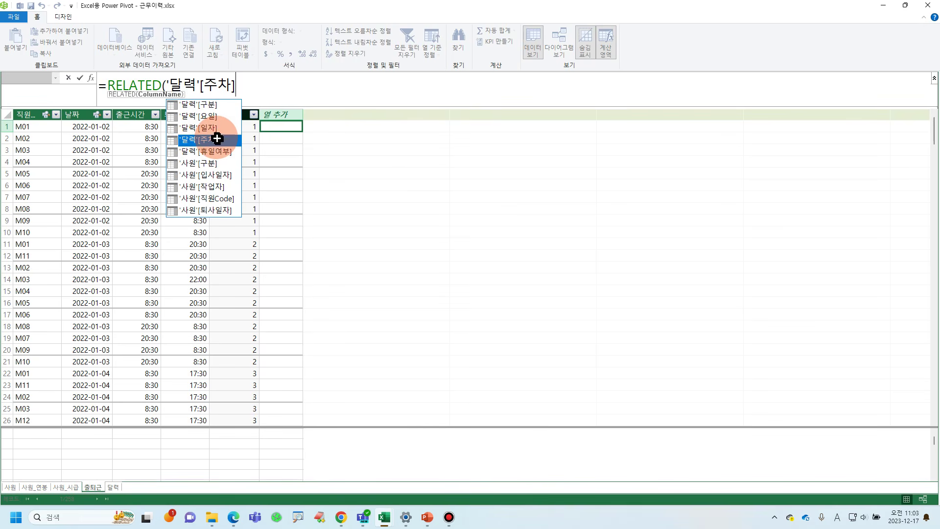
pyautogui.write(')')
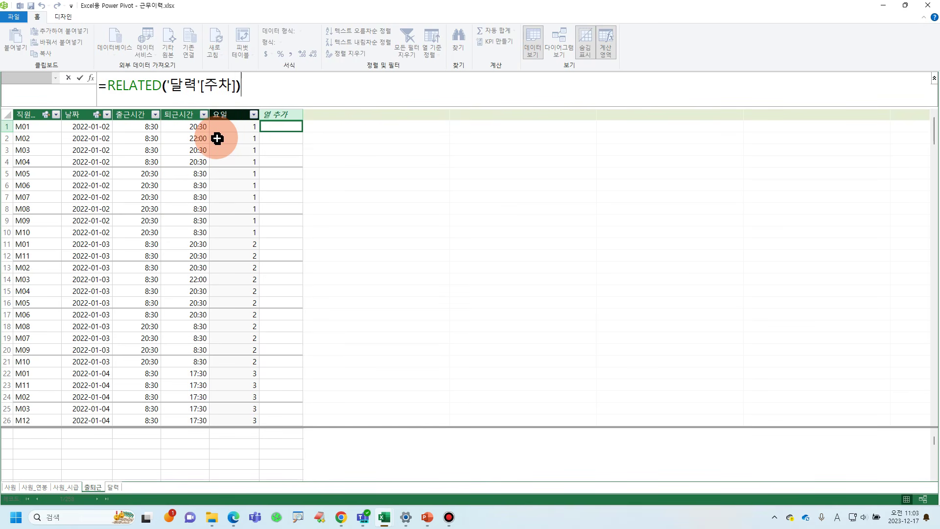
pyautogui.press('Return')
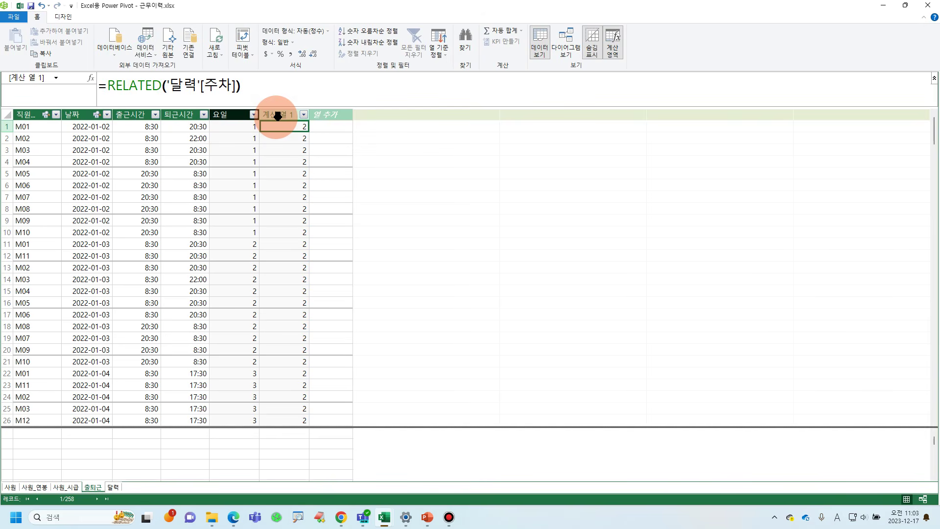
# Rename the calculated column beside 요일 as 주차.
pyautogui.doubleClick(277, 116)
pyautogui.press('BackSpace')
pyautogui.press('Hangul')
pyautogui.write('주차')
pyautogui.press('Return')
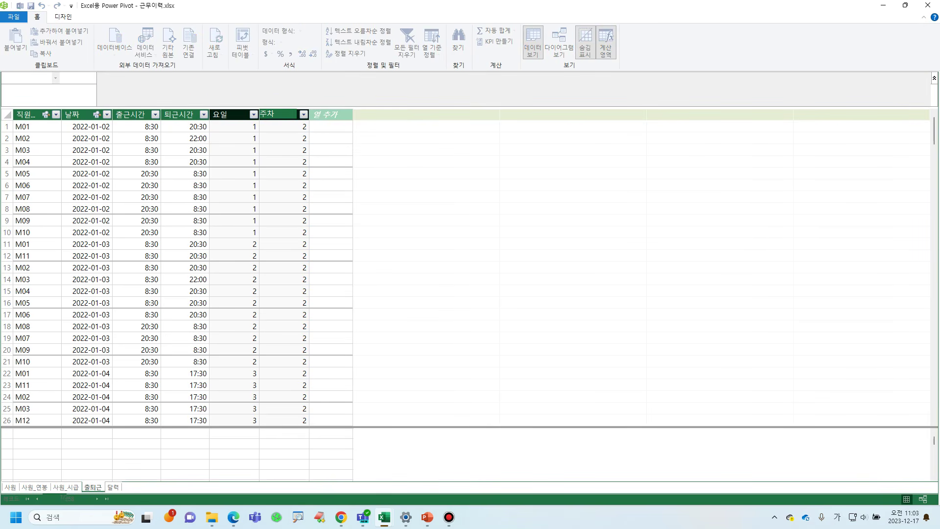
# Write the formula =RELATED('달력'[휴일여부]) in the empty column beside 주차.
pyautogui.click(337, 127)
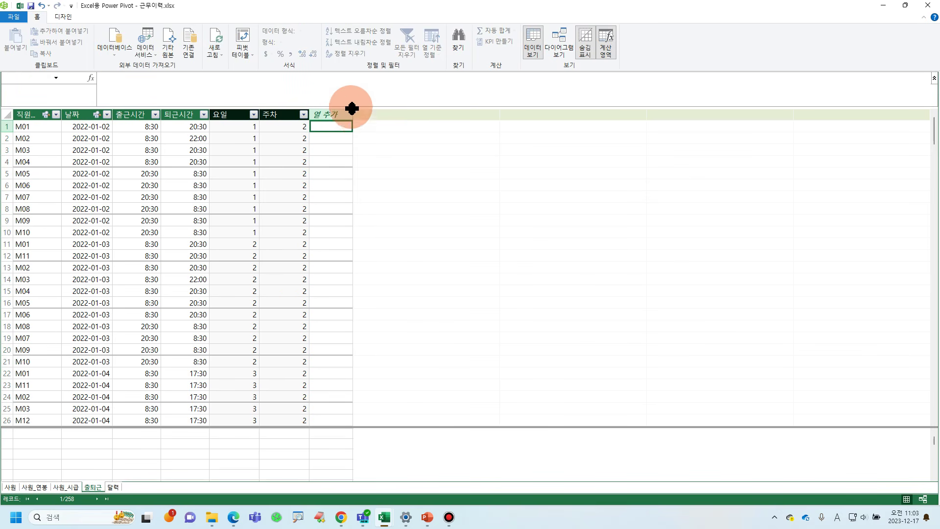
pyautogui.write('=rel')
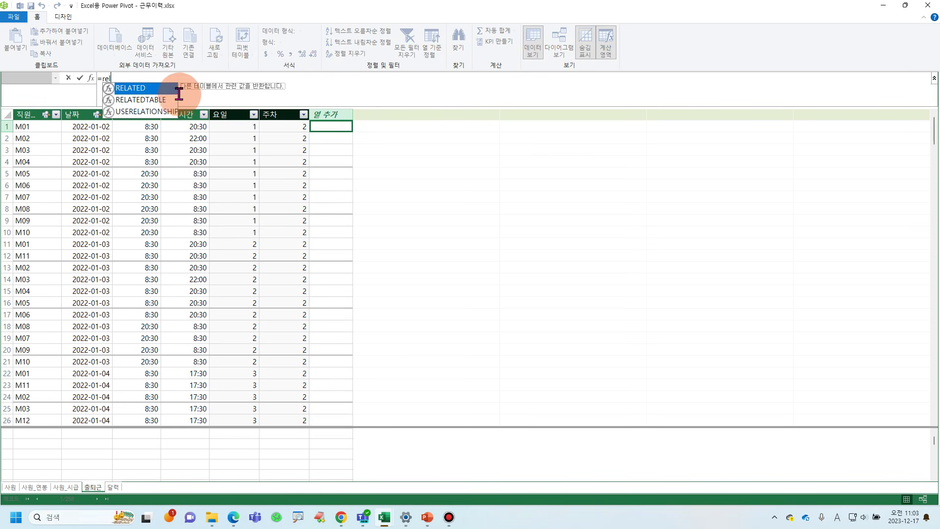
pyautogui.doubleClick(147, 88)
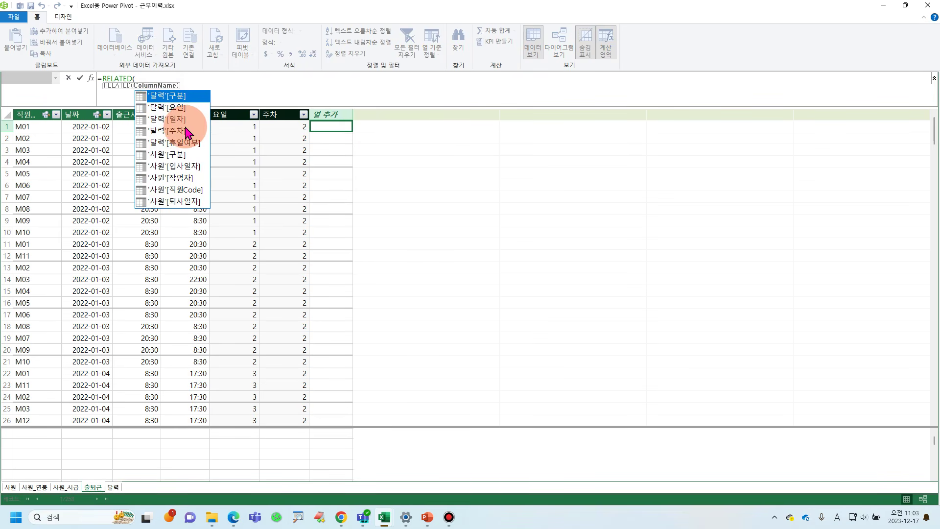
pyautogui.click(180, 142)
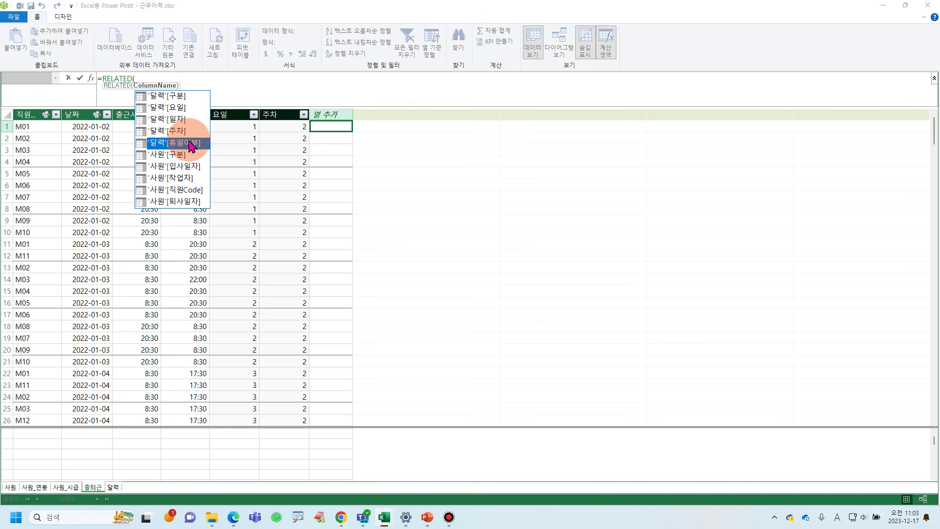
pyautogui.doubleClick(185, 143)
pyautogui.write(')')
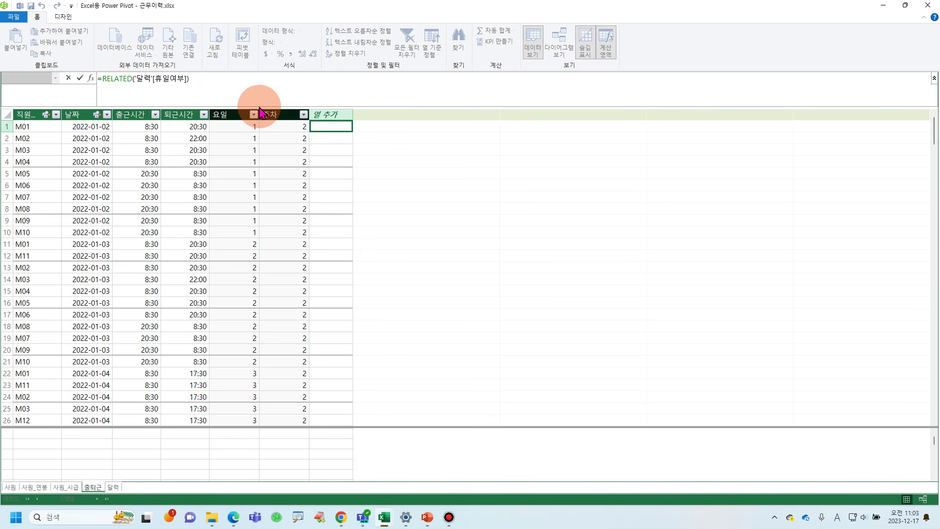
# Put the column name 휴일여부: in front of the formula and commit it as 휴일여부:=RELATED('달력'[휴일여부]).
pyautogui.scroll(5, 255, 79)
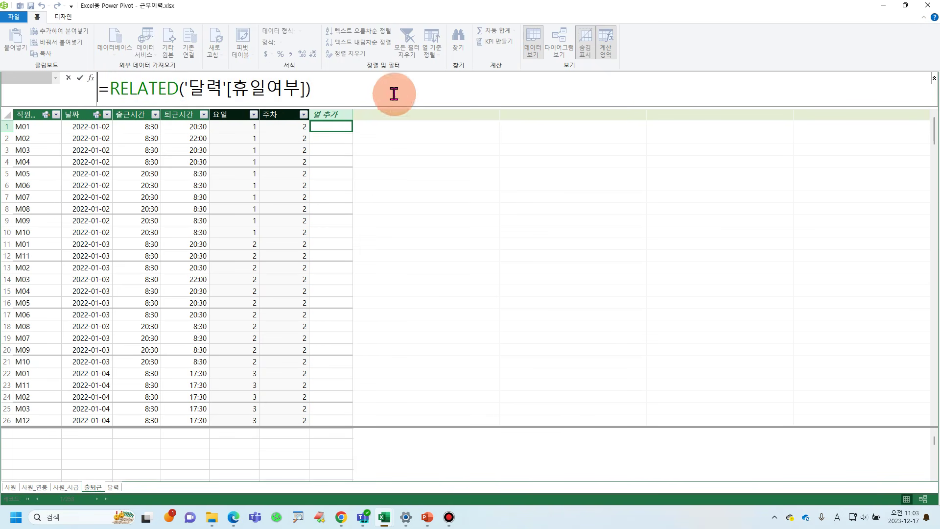
pyautogui.write('휴')
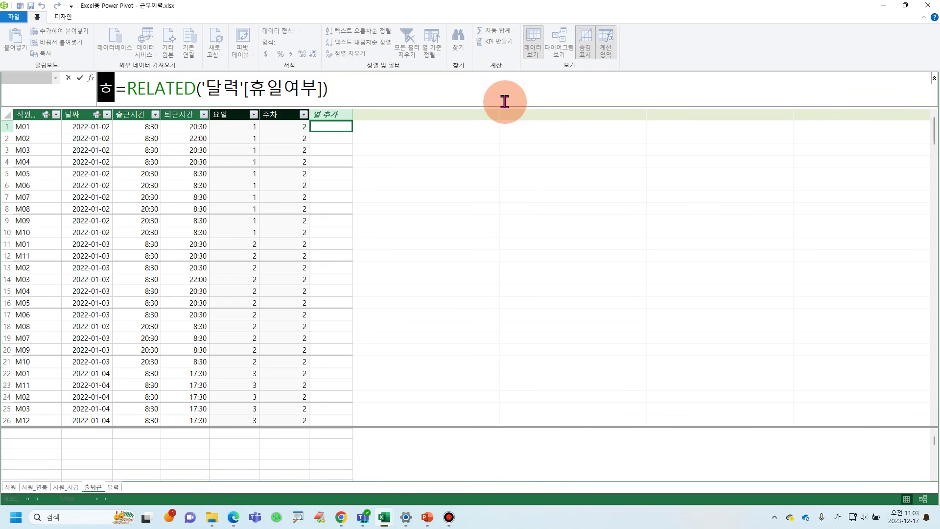
pyautogui.write('일여부:')
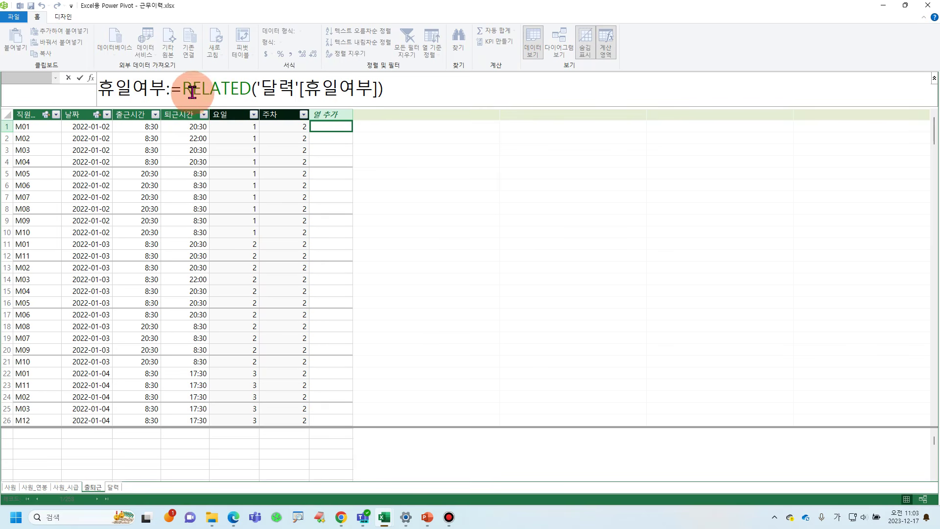
pyautogui.keyDown('shift'); pyautogui.click(98, 88); pyautogui.keyUp('shift')
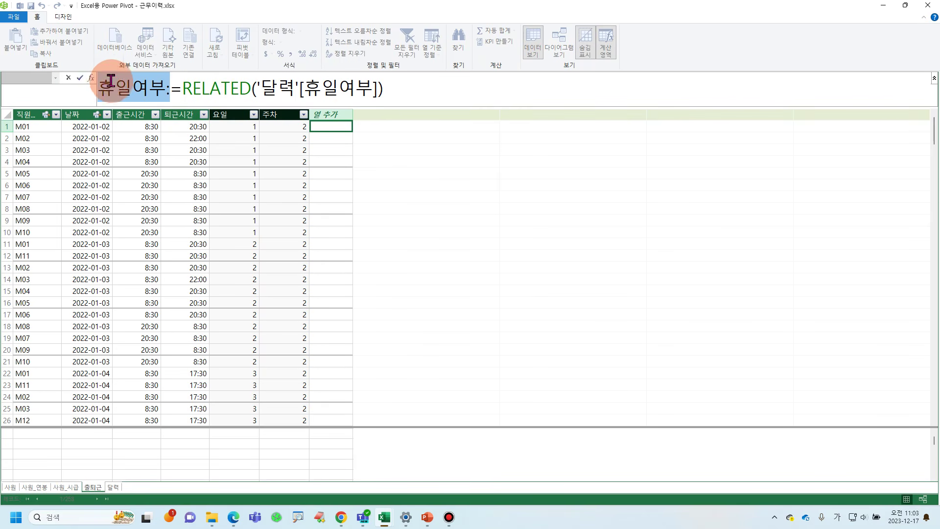
pyautogui.click(160, 88)
pyautogui.click(430, 89)
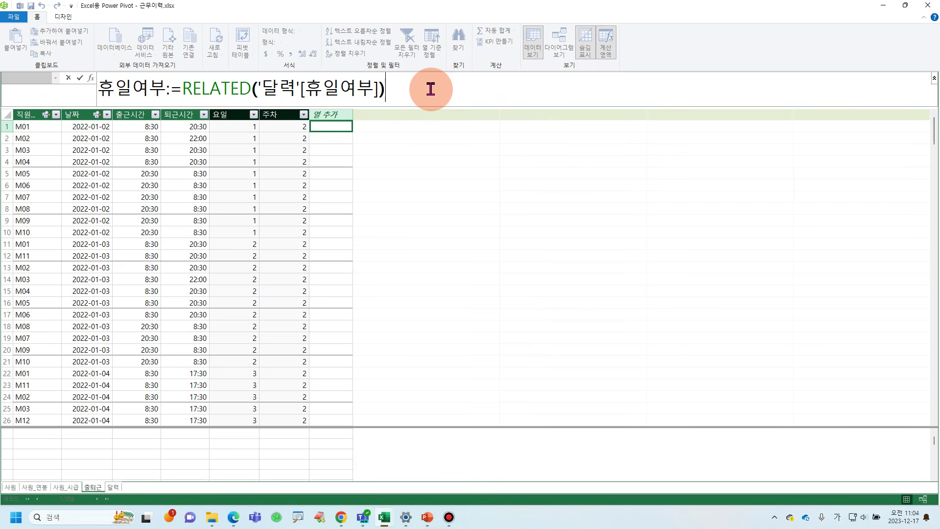
pyautogui.press('Return')
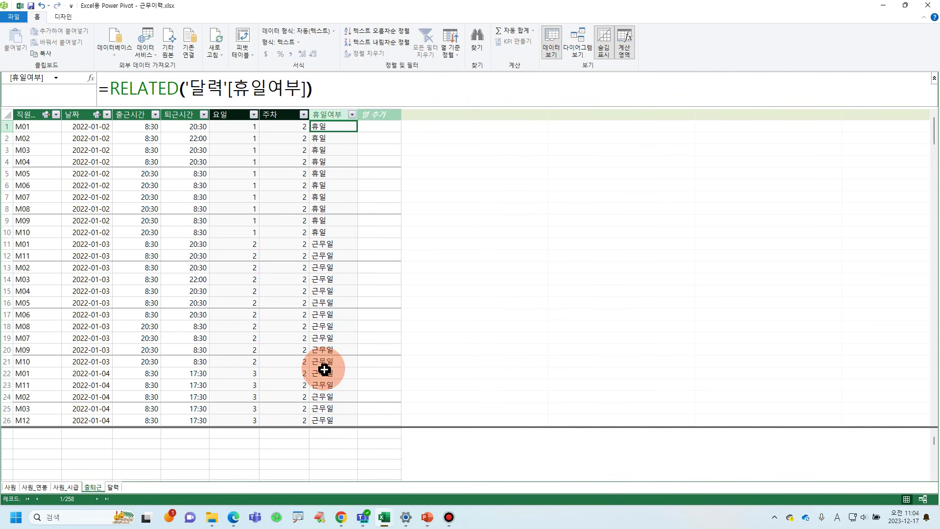
# Set the data type of the 출근시간 column to 10진수 (decimal number).
pyautogui.click(390, 131)
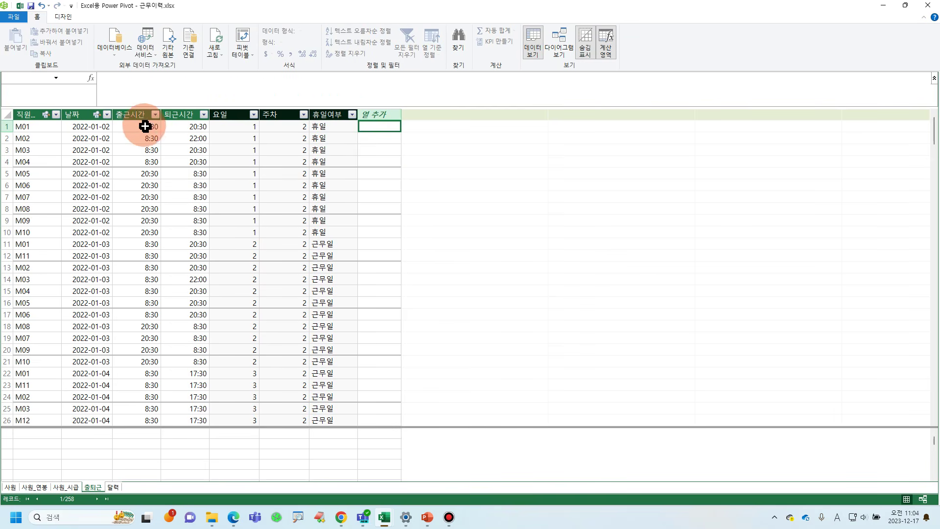
pyautogui.click(132, 114)
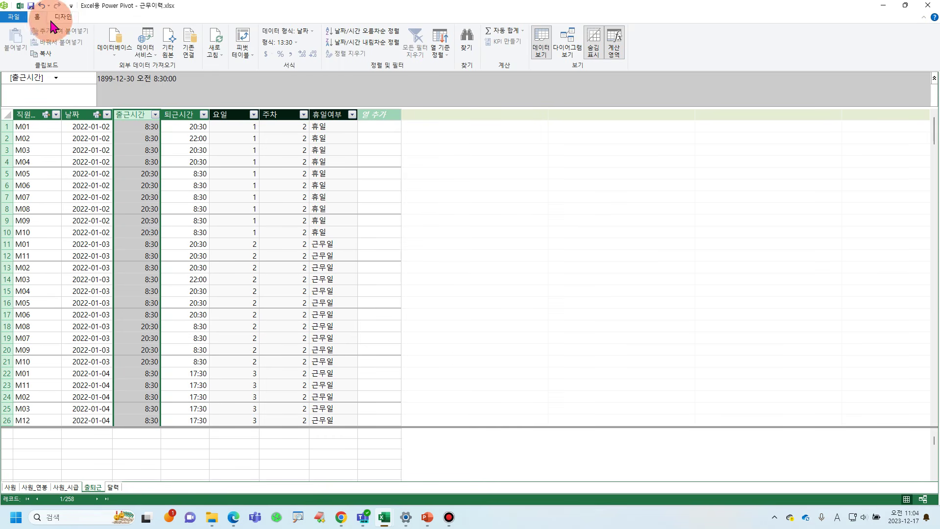
pyautogui.click(312, 31)
pyautogui.click(309, 68)
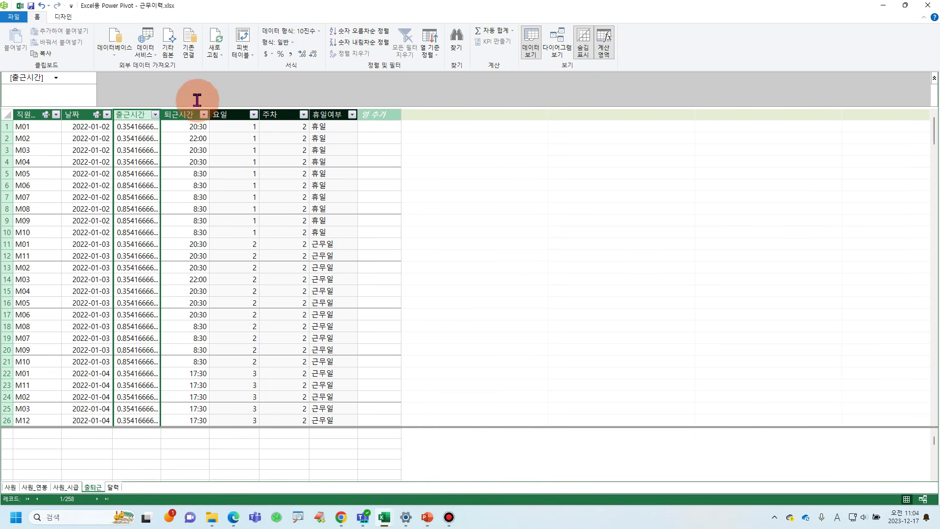
pyautogui.click(318, 31)
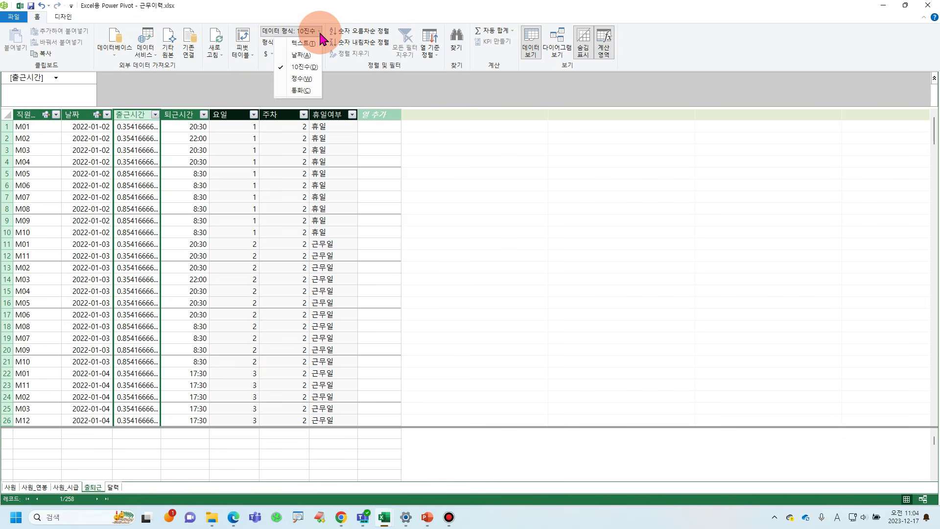
pyautogui.click(311, 56)
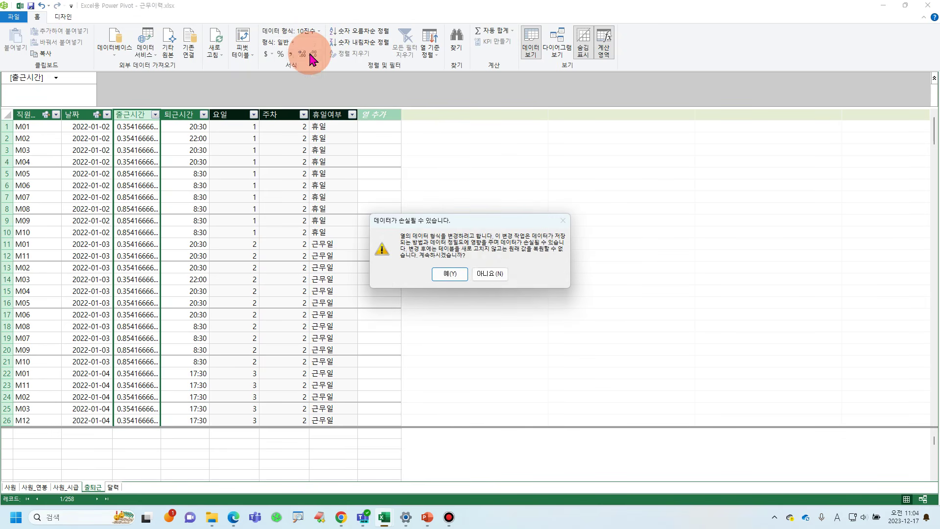
pyautogui.click(498, 280)
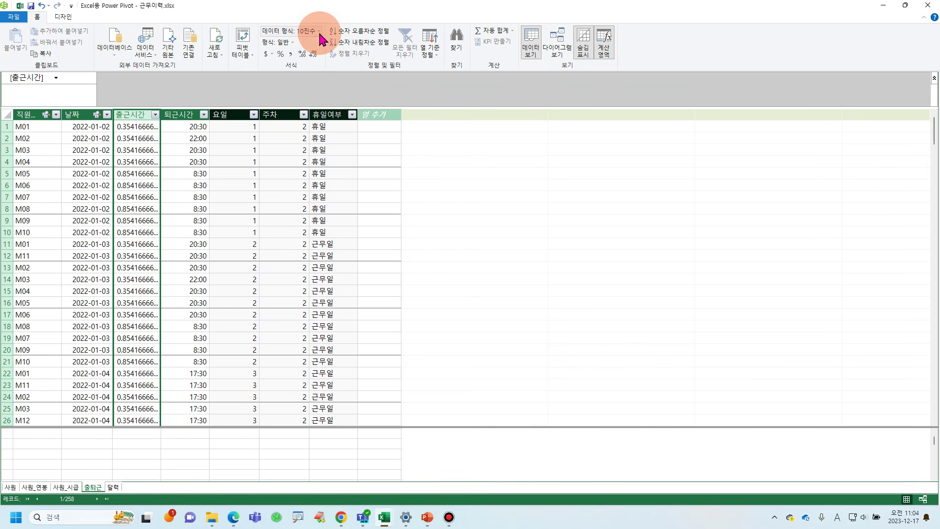
# Set the 출근시간 column's data type to 날짜 (date) and its display format to 13:30.
pyautogui.click(319, 32)
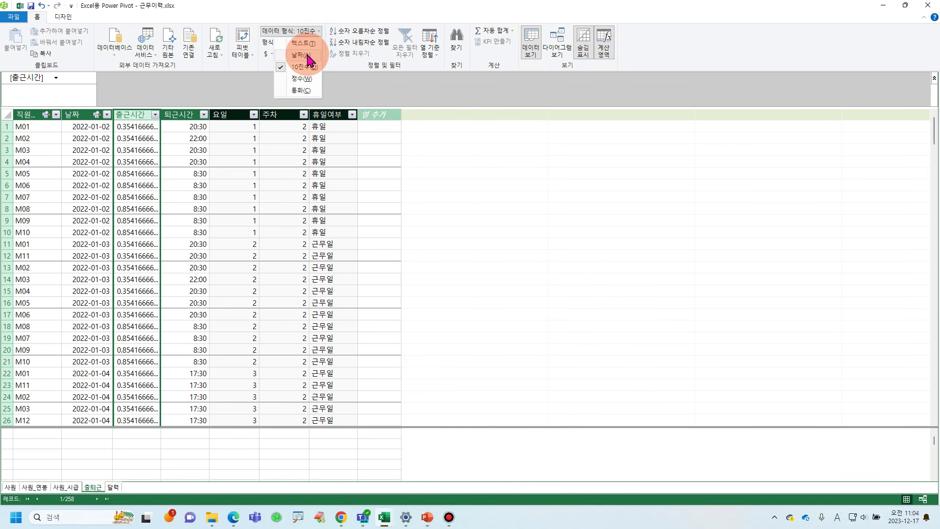
pyautogui.click(304, 43)
pyautogui.click(453, 273)
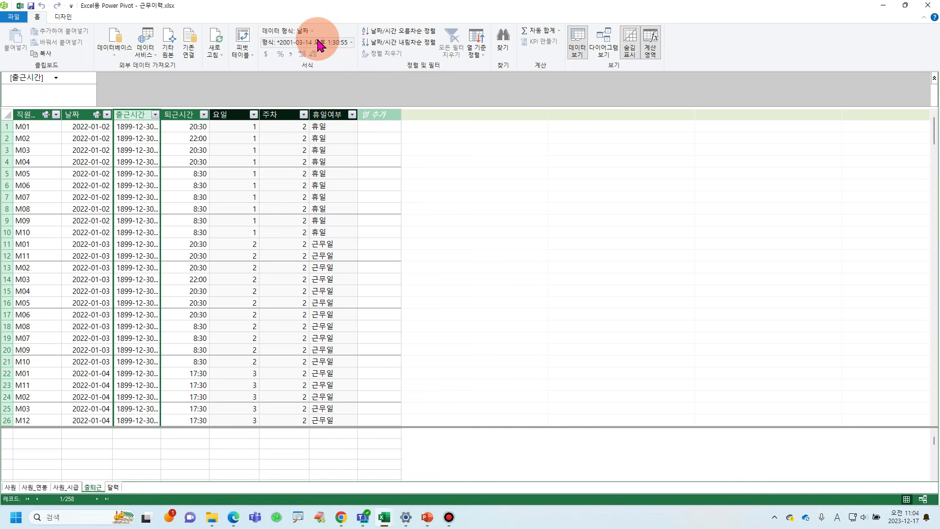
pyautogui.click(336, 42)
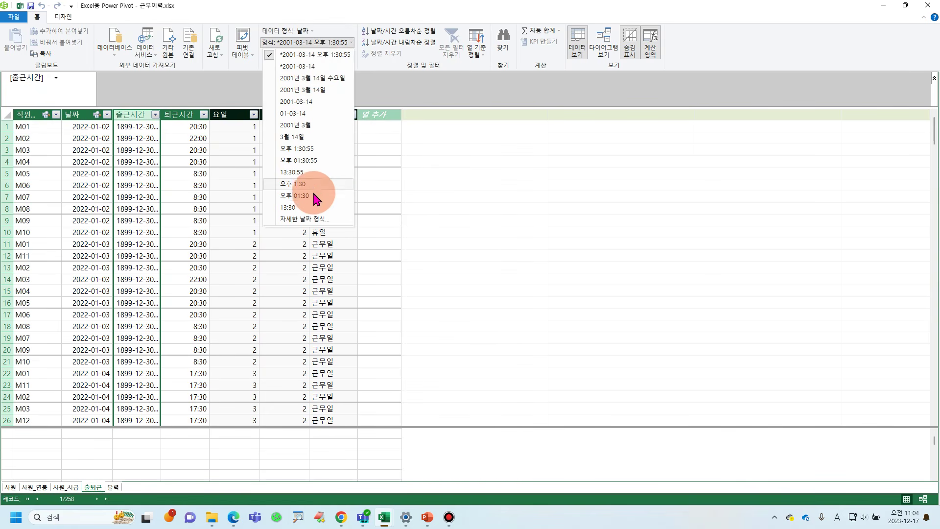
pyautogui.click(314, 208)
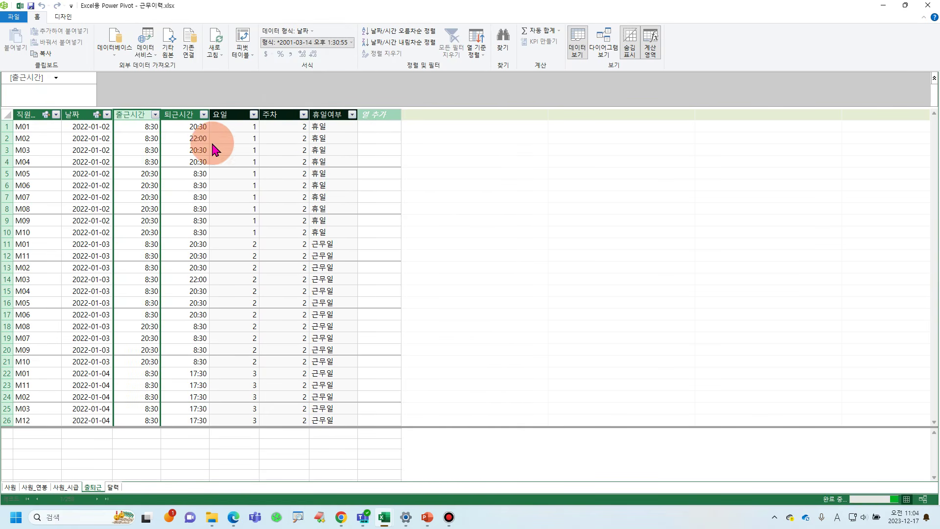
# Start an IF formula in the empty column beside 휴일여부 with the condition [출근시간]>0.3.
pyautogui.click(374, 128)
pyautogui.write('=')
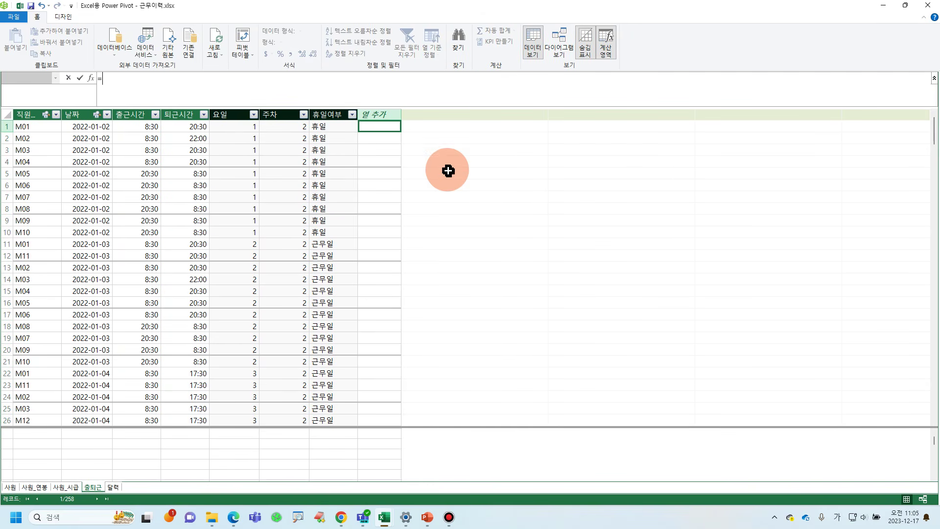
pyautogui.scroll(4, 268, 104)
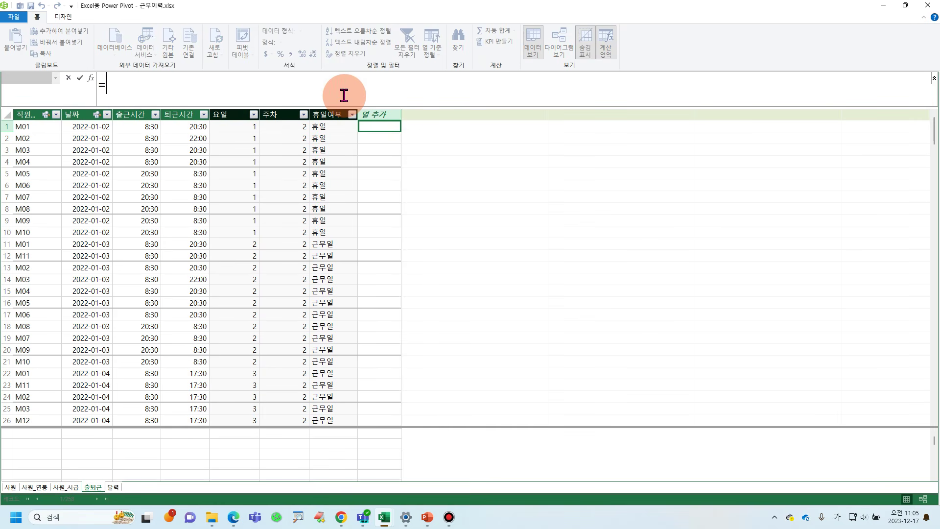
pyautogui.write('if(')
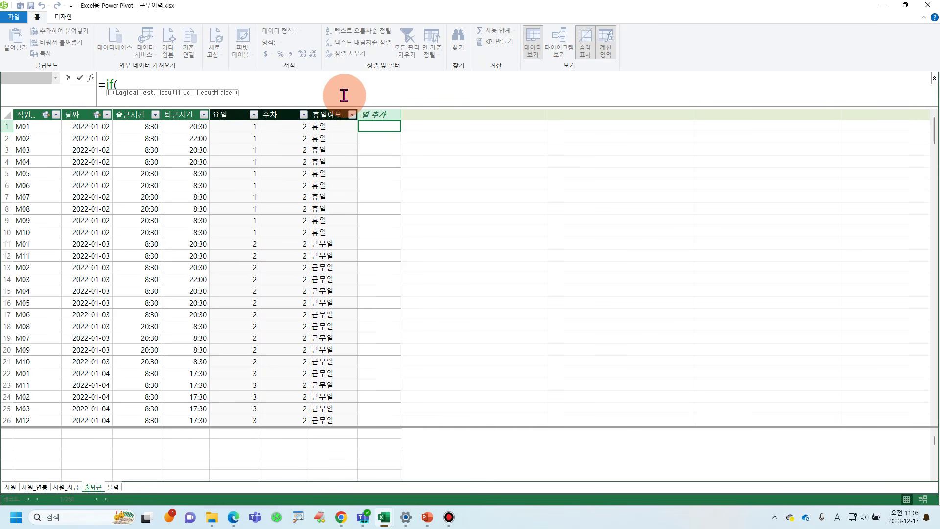
pyautogui.write('[')
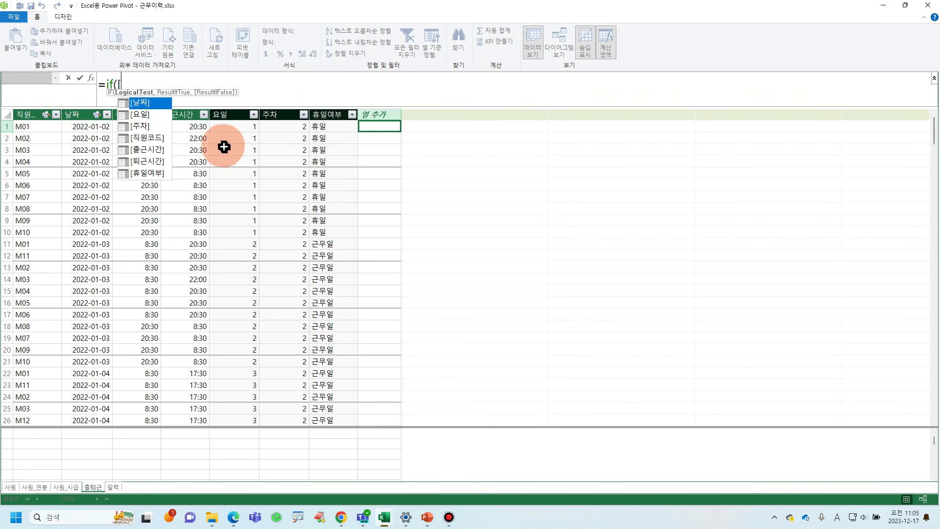
pyautogui.click(157, 150)
pyautogui.click(157, 151)
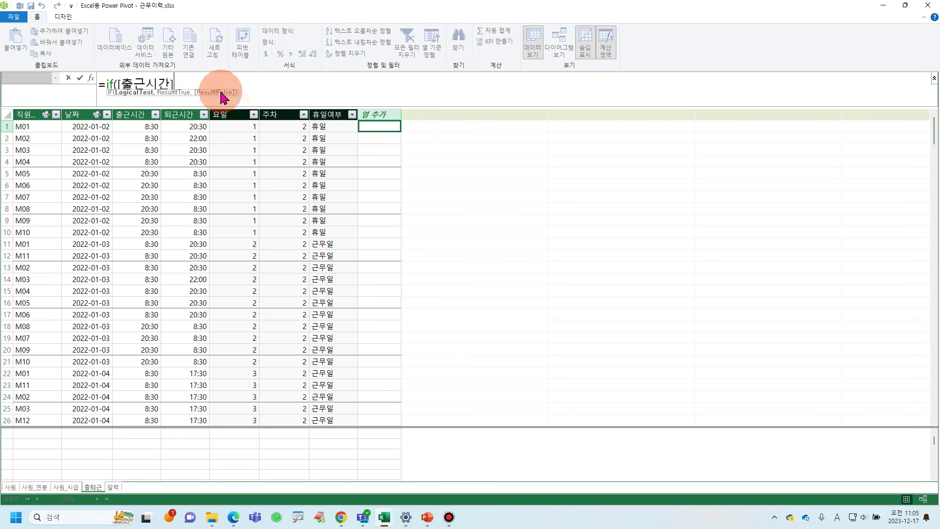
pyautogui.write('=')
pyautogui.press('BackSpace')
pyautogui.write('>')
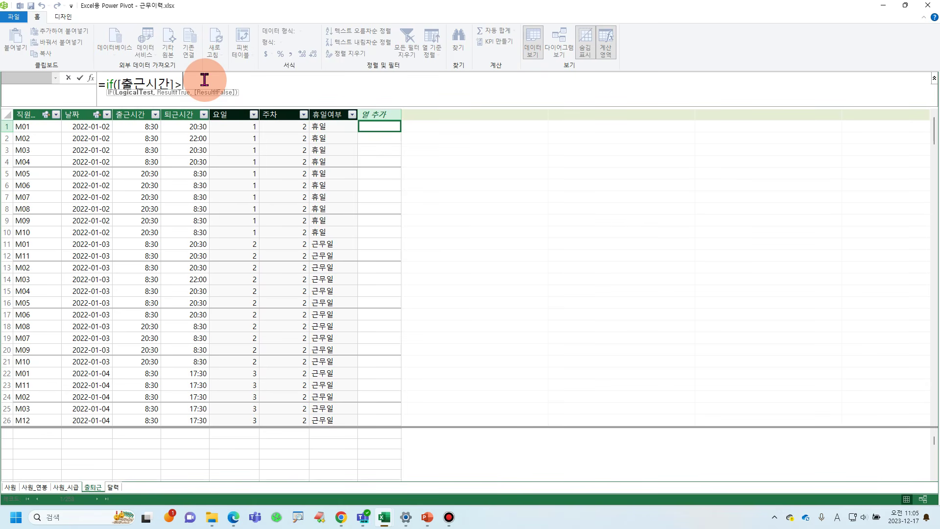
pyautogui.write('0.3')
# Complete the IF formula with && [출근시간]<0.4 as second condition, returning 1 when true and 2 otherwise.
pyautogui.write('&& [')
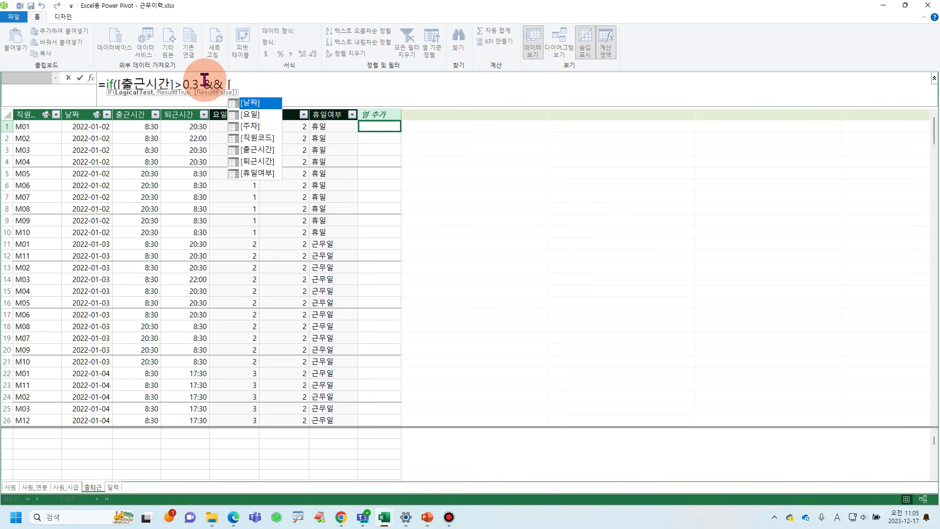
pyautogui.doubleClick(250, 149)
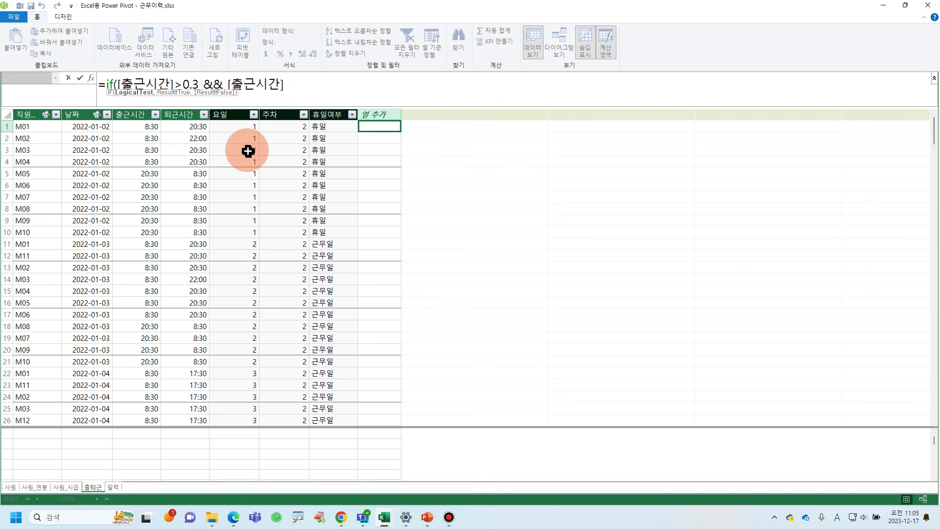
pyautogui.write('<0.4')
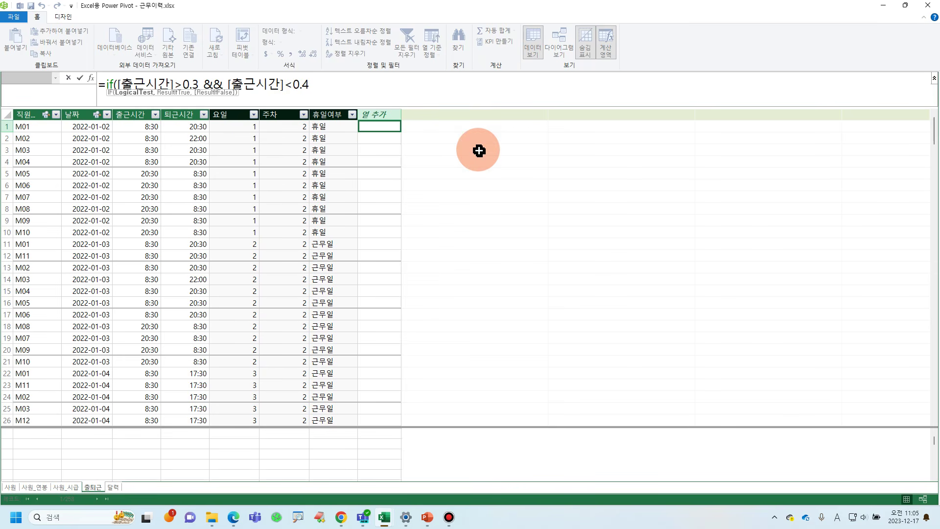
pyautogui.write(',')
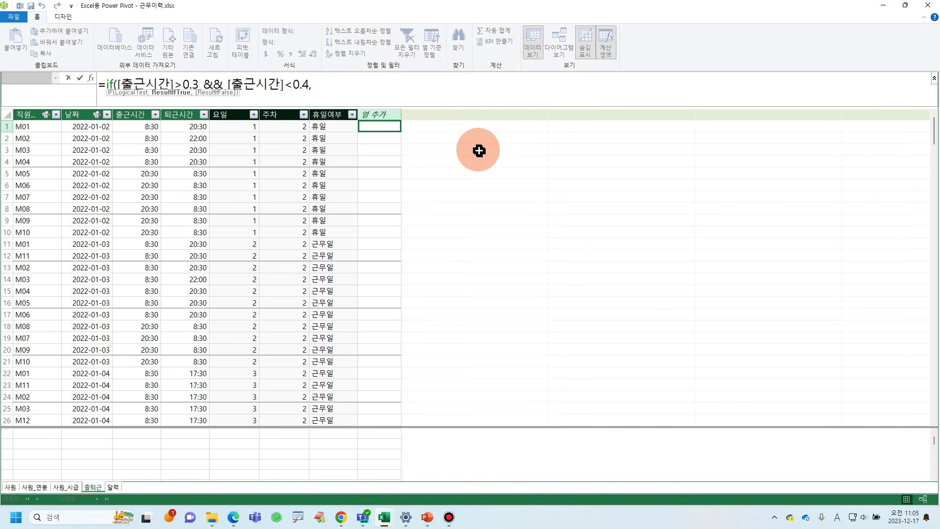
pyautogui.write(' 1,2)')
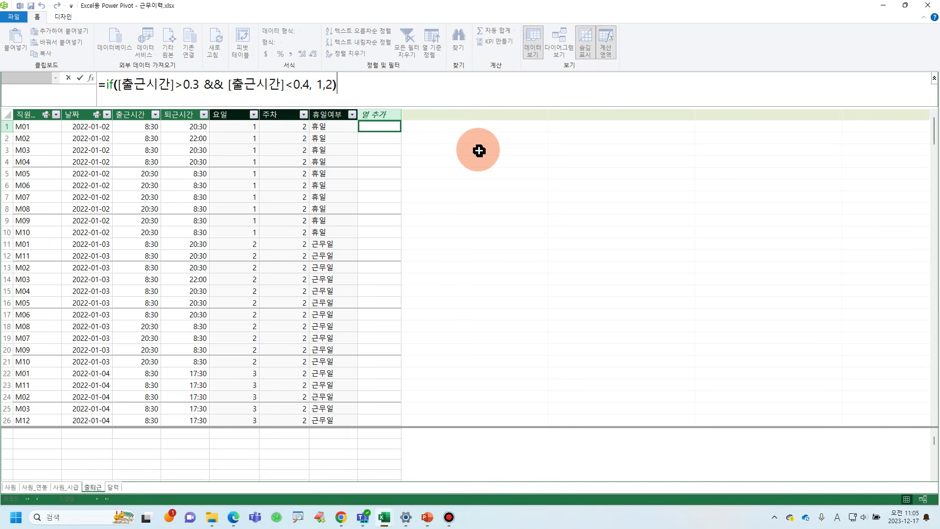
# Put the column name 주야: in front of the IF formula and commit the calculated column.
pyautogui.click(101, 84)
pyautogui.press('Hangul')
pyautogui.write('주야')
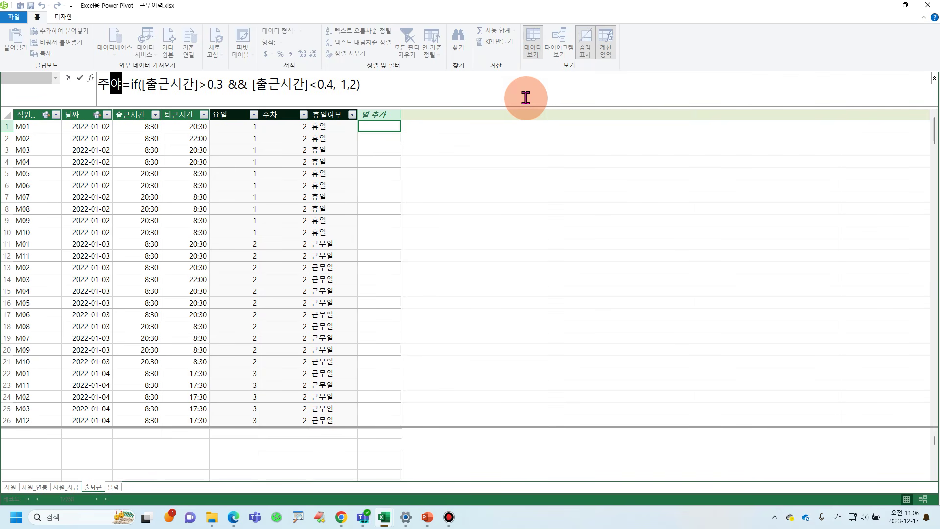
pyautogui.press('Hangul')
pyautogui.write(':')
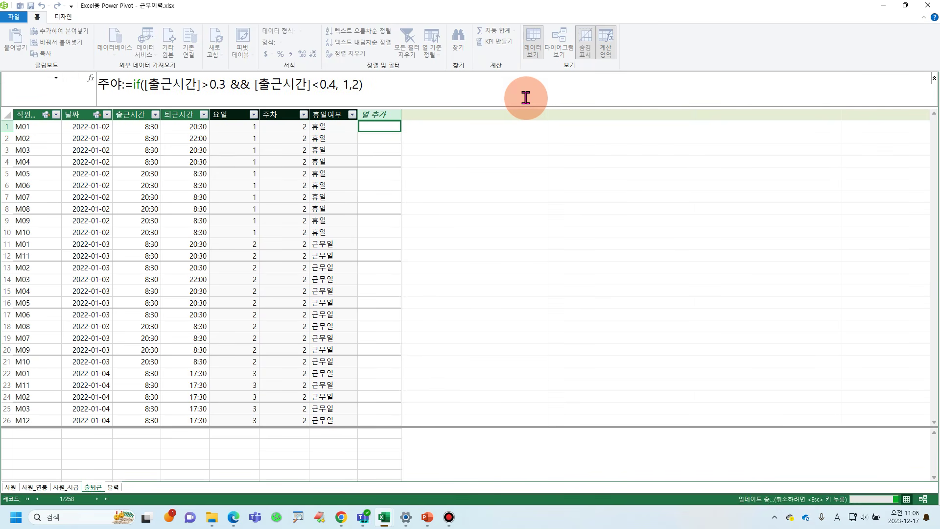
pyautogui.press('Return')
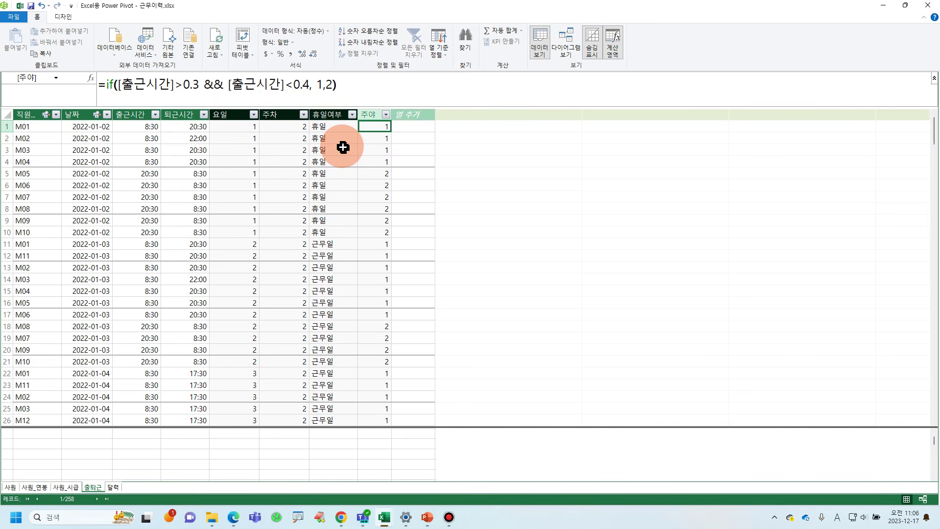
# Begin a new calculated column beside 주야 with the name definition 실근무시간:=.
pyautogui.click(403, 127)
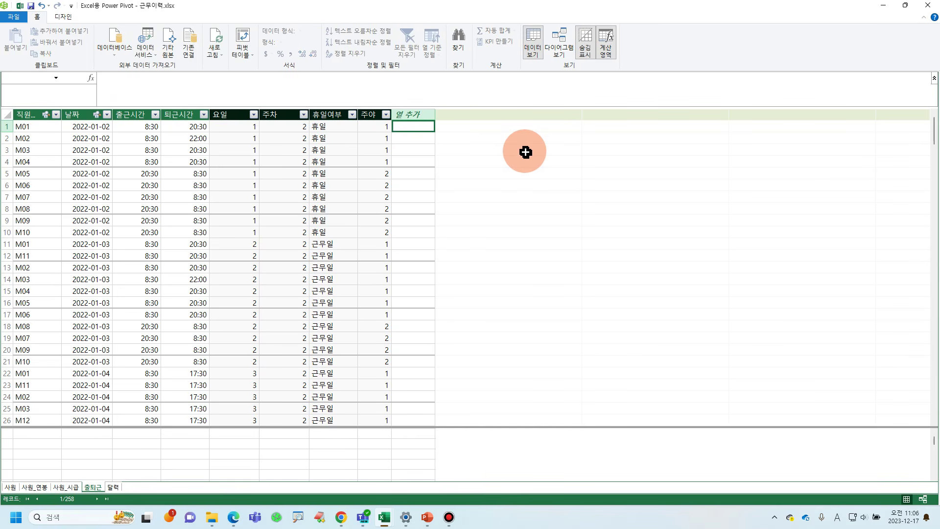
pyautogui.write('=')
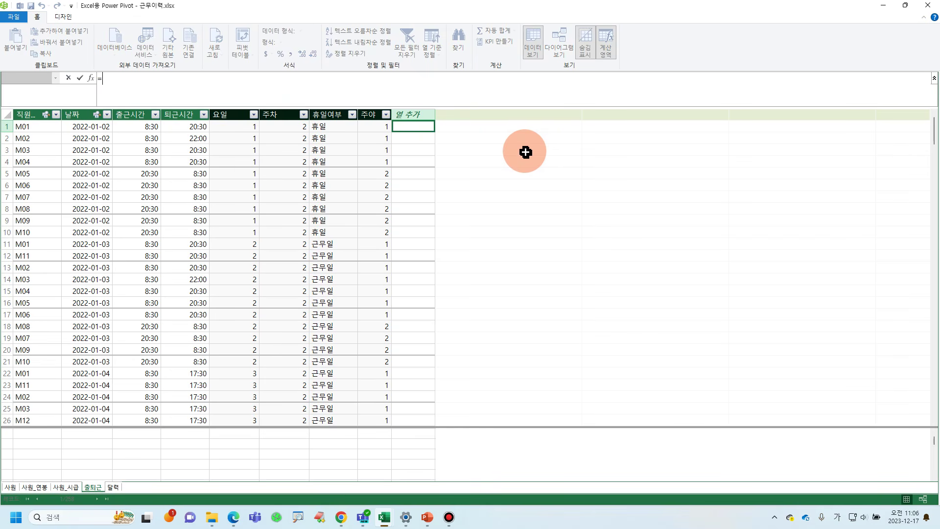
pyautogui.scroll(2, 342, 89)
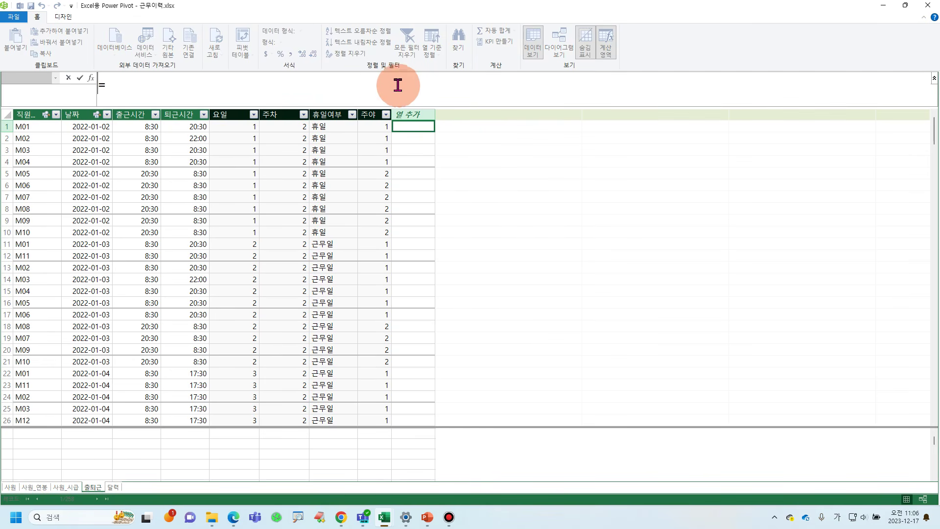
pyautogui.write('실그')
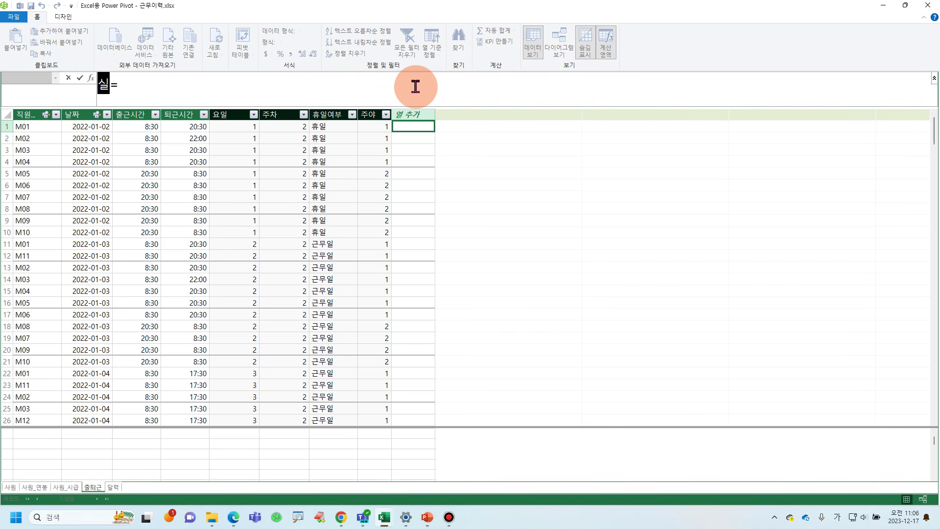
pyautogui.write('근무시간')
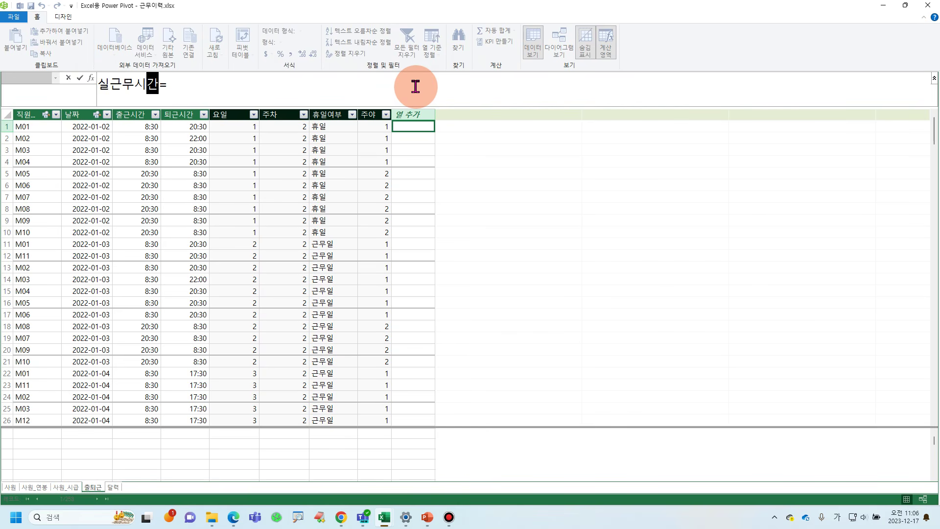
pyautogui.write(':')
pyautogui.press('End')
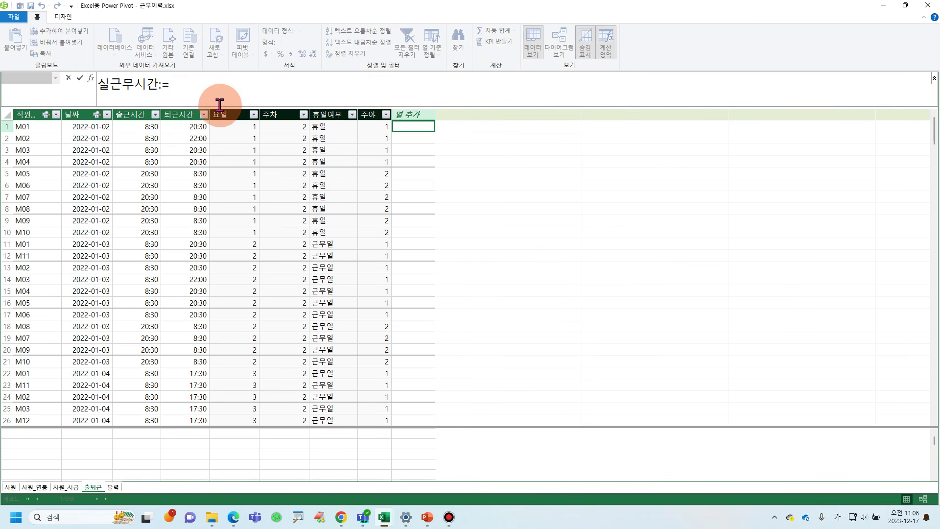
# Enlarge the formula area and begin the 실근무시간 expression with SWITCH(true,.
pyautogui.moveTo(222, 108); pyautogui.dragTo(206, 130)
pyautogui.click(176, 87)
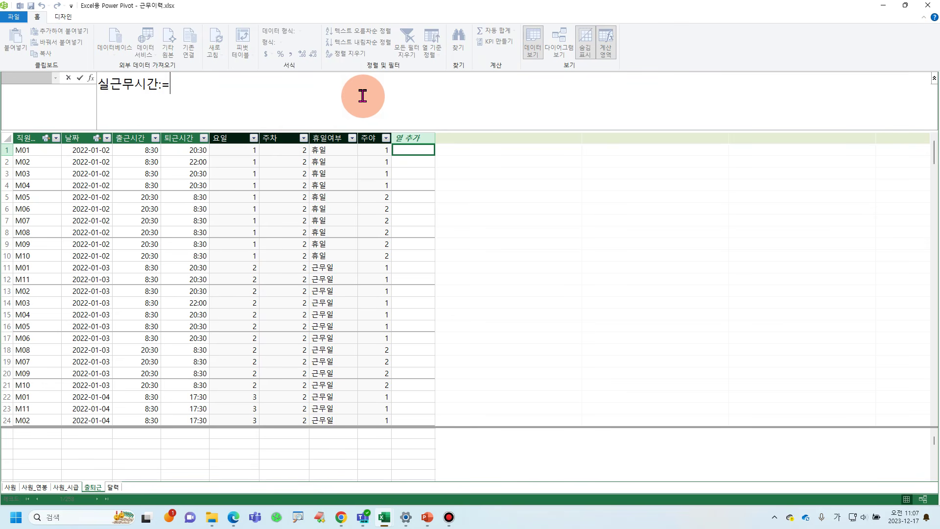
pyautogui.press('Hangul')
pyautogui.write('S')
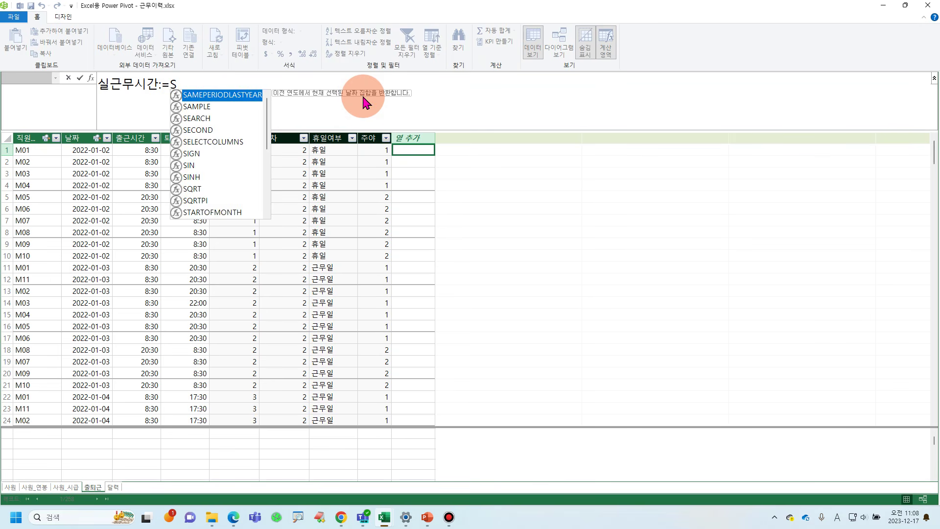
pyautogui.write('W')
pyautogui.press('Tab')
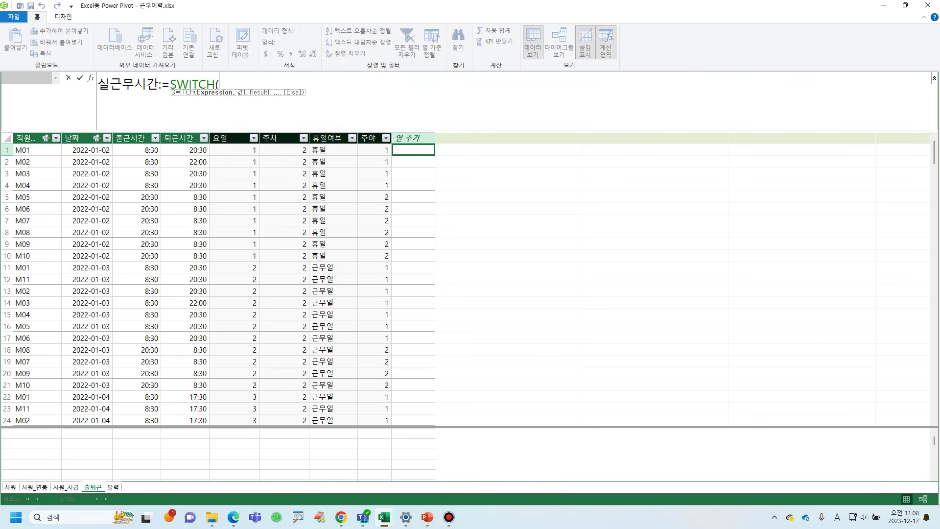
pyautogui.write('tru')
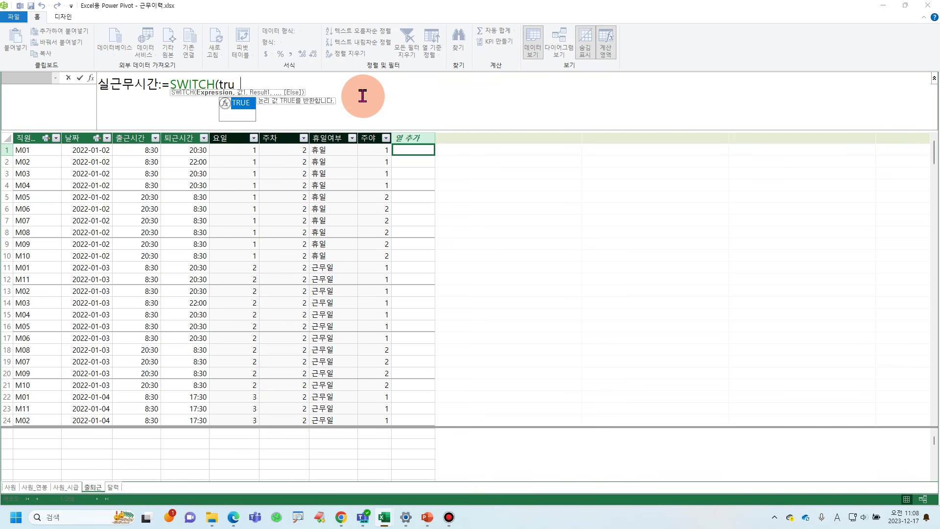
pyautogui.write('e,')
# Add the first SWITCH condition [주야]=1 on a new indented line of the 실근무시간 formula.
pyautogui.hotkey('shift', 'Return')
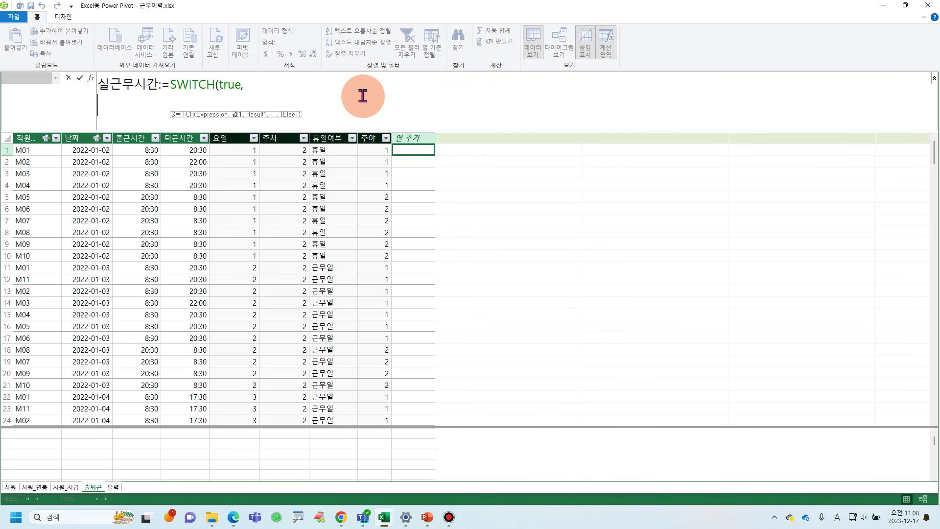
pyautogui.press('Tab')
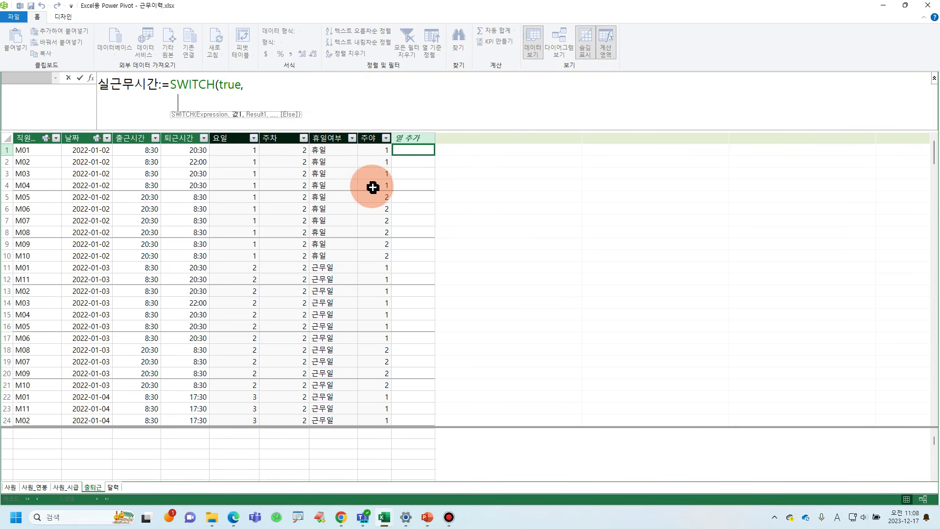
pyautogui.write('[')
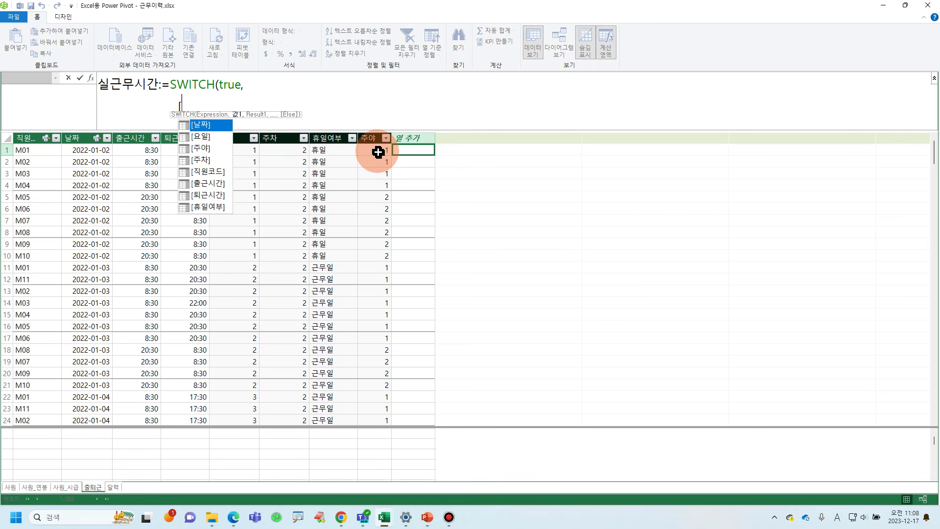
pyautogui.doubleClick(219, 149)
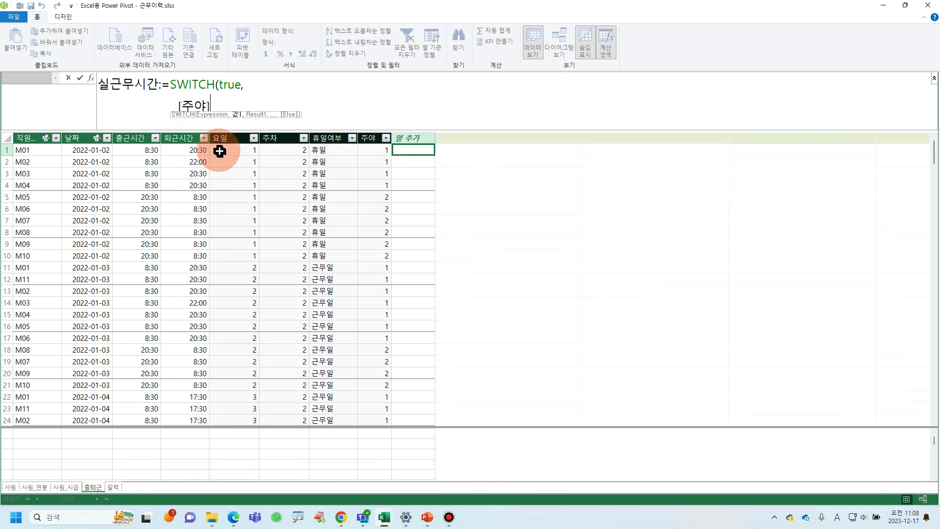
pyautogui.write('=1')
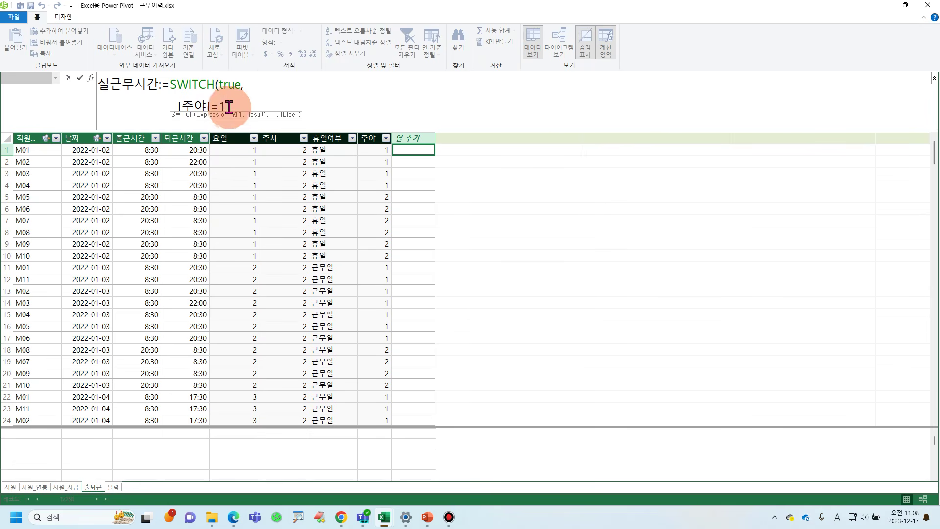
pyautogui.write(' &&')
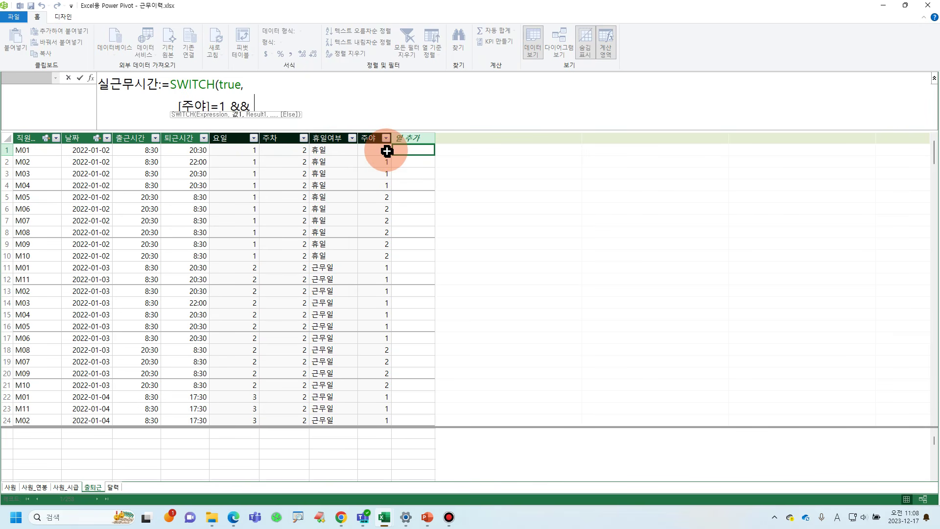
pyautogui.press('BackSpace')
pyautogui.press('BackSpace')
pyautogui.press('BackSpace')
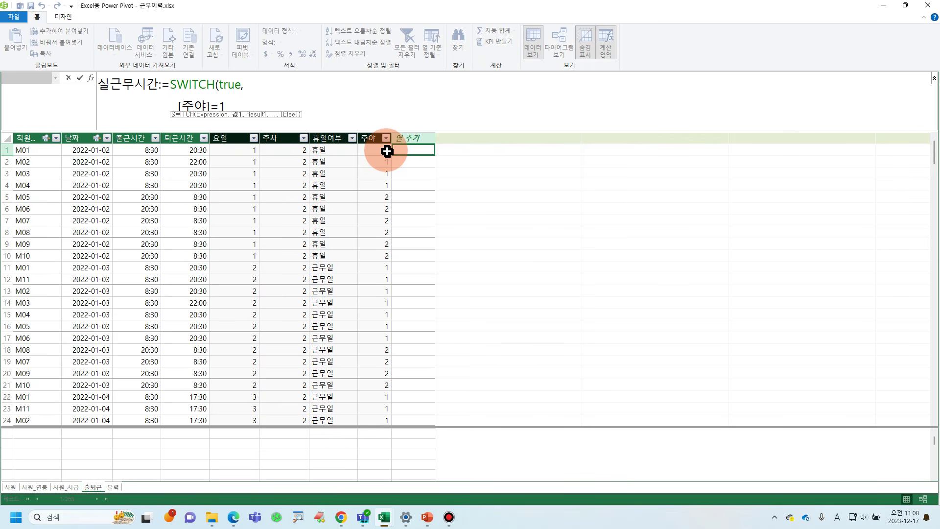
# Enter abs([출근시간]-[퇴근시간]) as the result returned by the [주야]=1 condition.
pyautogui.write(', ')
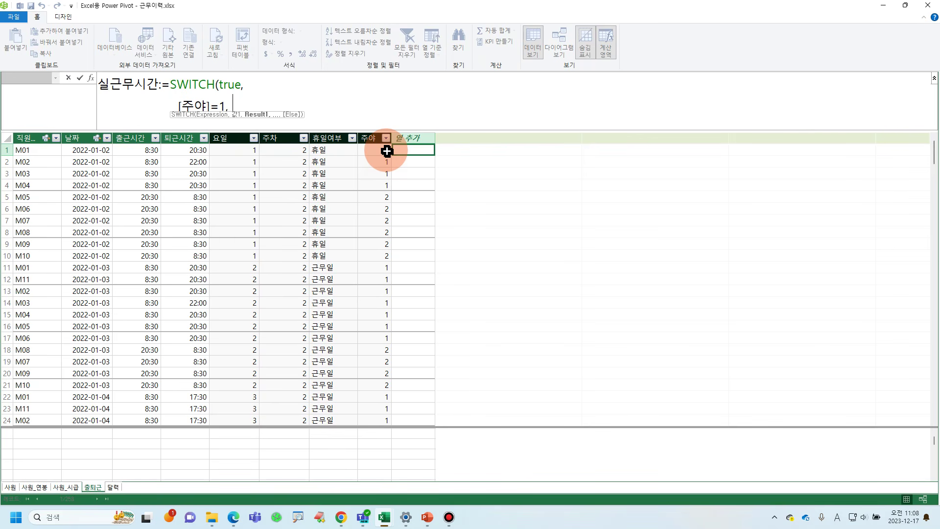
pyautogui.write('ab')
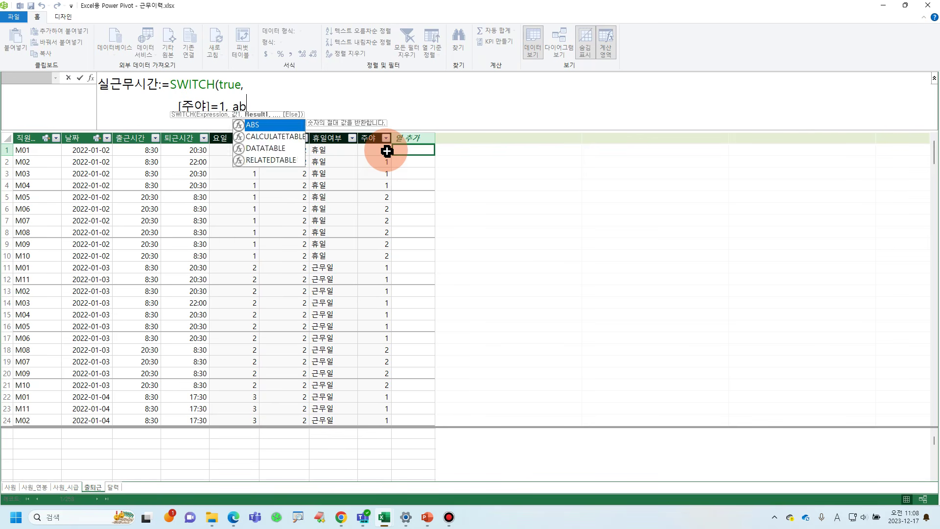
pyautogui.write('s(')
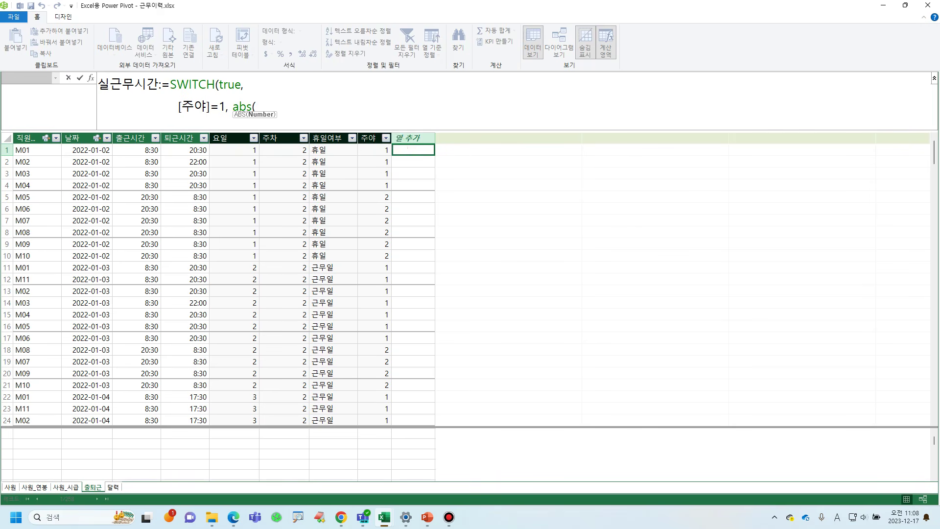
pyautogui.write('[')
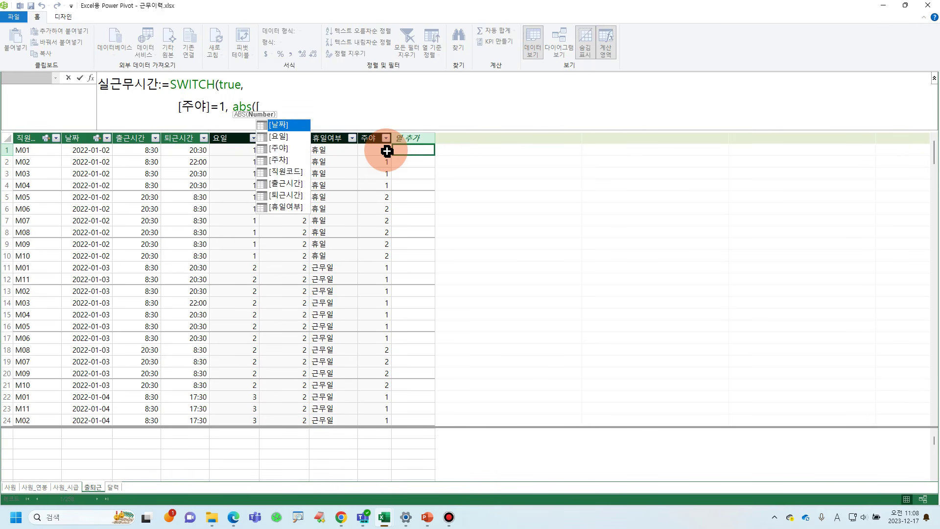
pyautogui.doubleClick(293, 184)
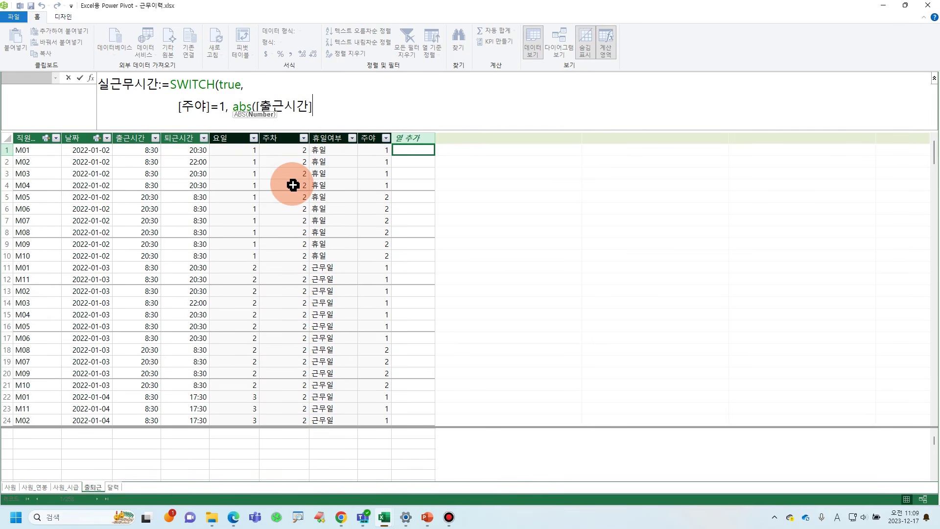
pyautogui.write('-[')
pyautogui.click(346, 196)
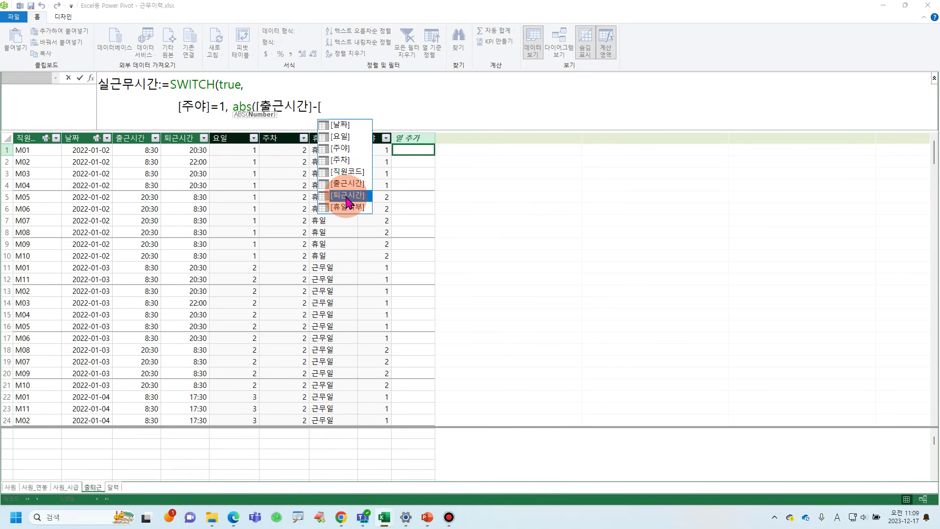
pyautogui.doubleClick(346, 196)
pyautogui.write(')')
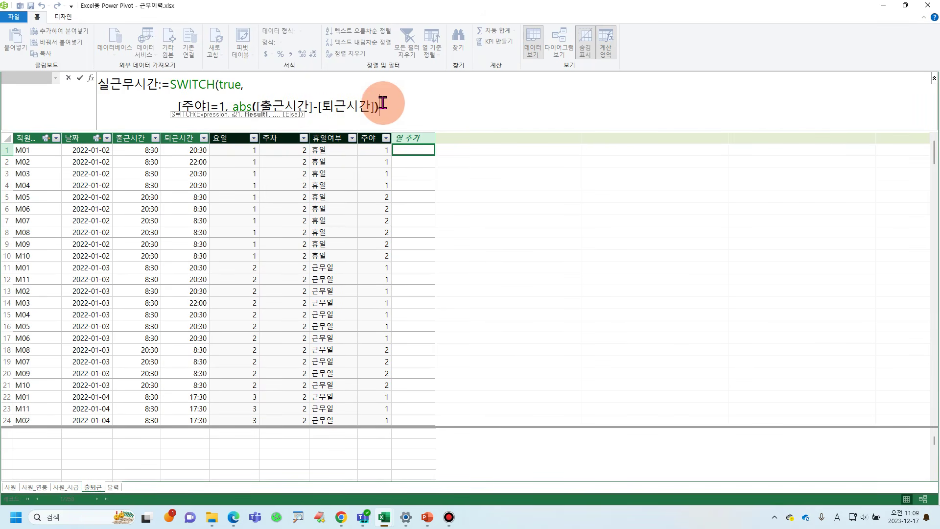
# Multiply the day-shift time difference by 24 and subtract 2, ending the argument with a comma.
pyautogui.write('*24')
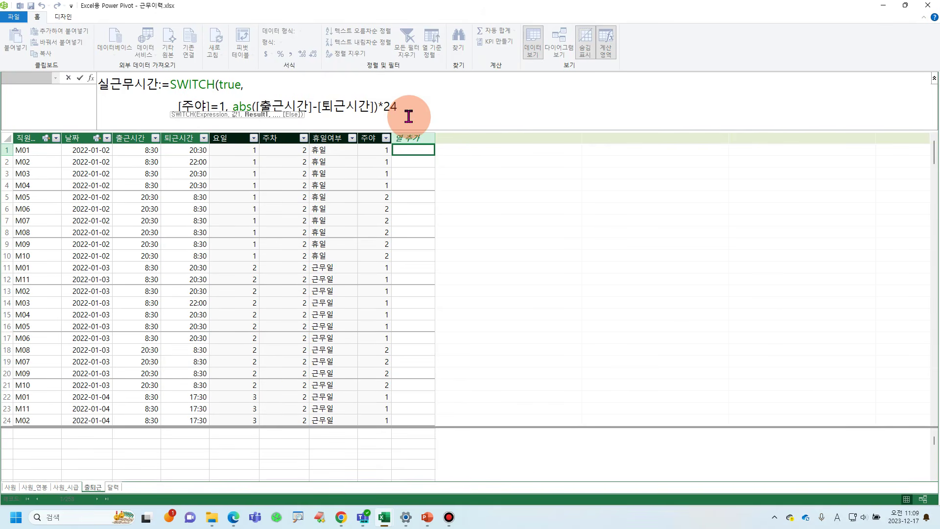
pyautogui.write('-2')
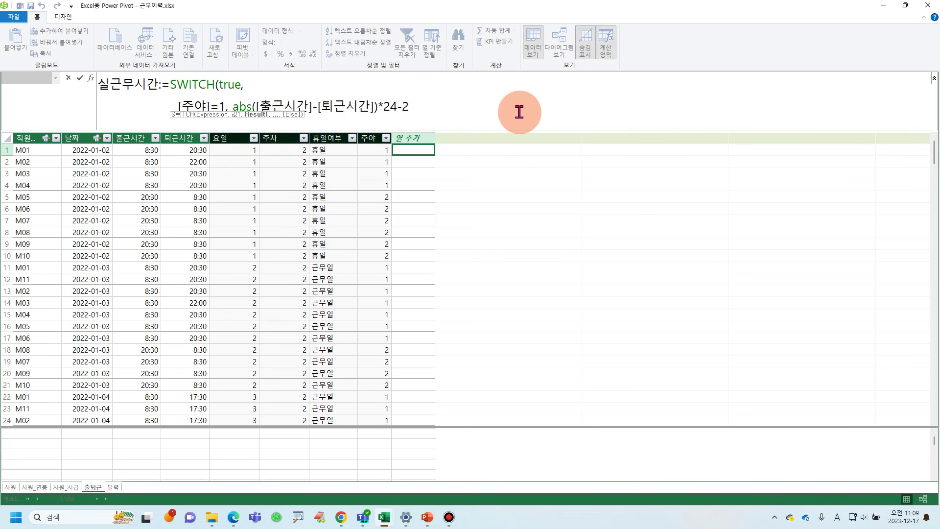
pyautogui.write(',')
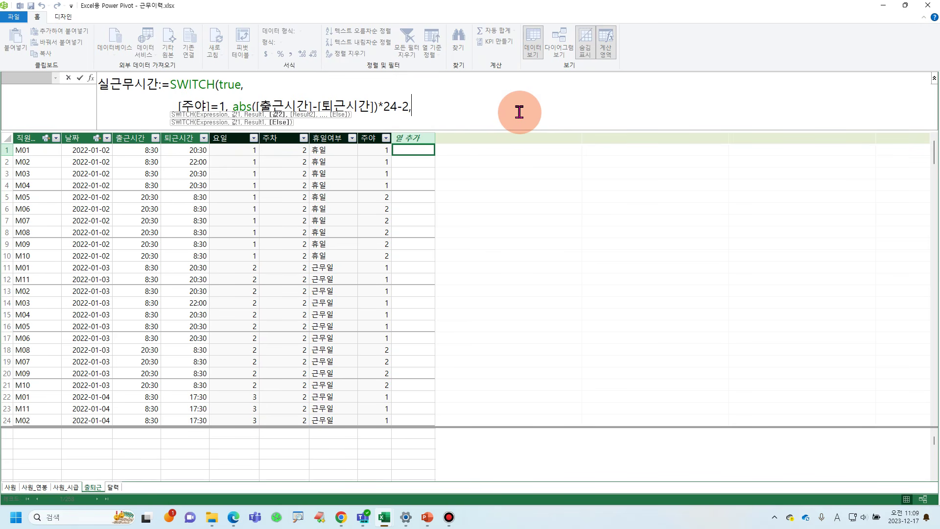
# Add abs([출근시간]-[퇴근시간])*24-1 as the SWITCH else result on a new line, close the formula and commit the 실근무시간 column.
pyautogui.hotkey('alt', 'Return')
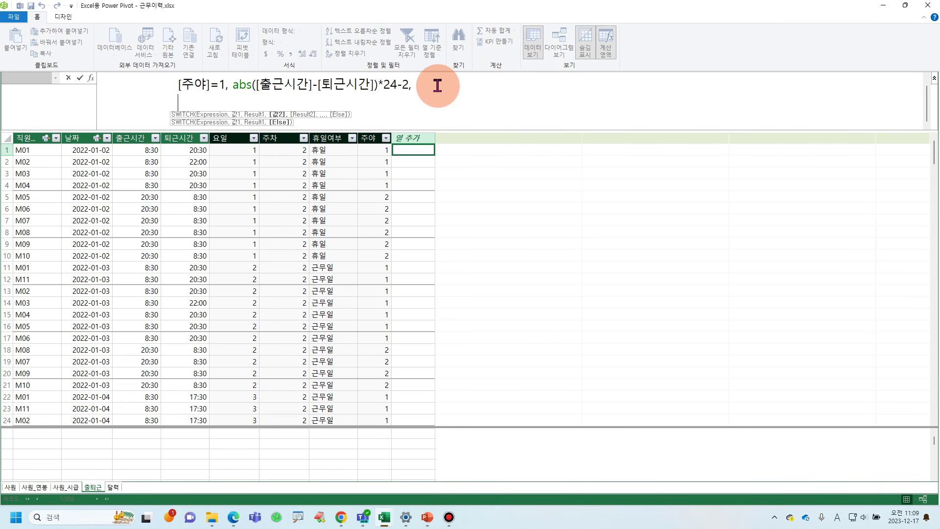
pyautogui.write('a')
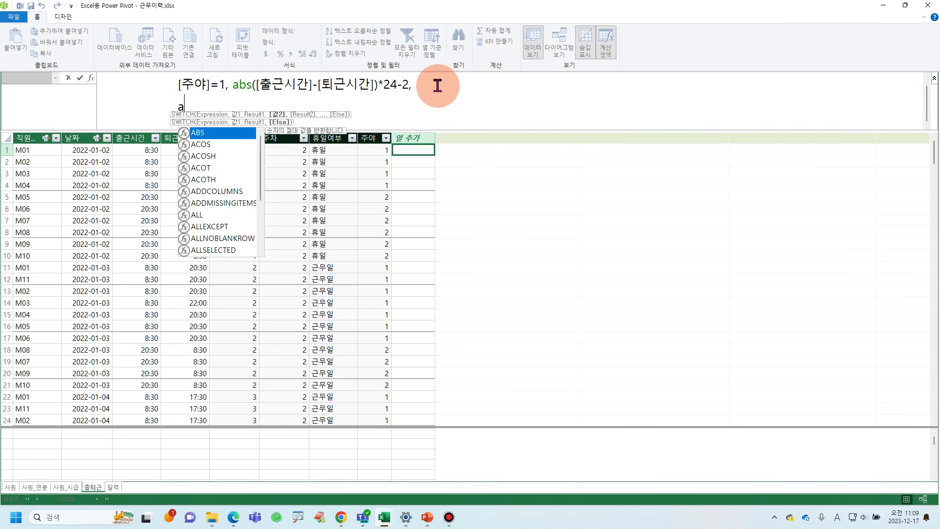
pyautogui.write('bs(')
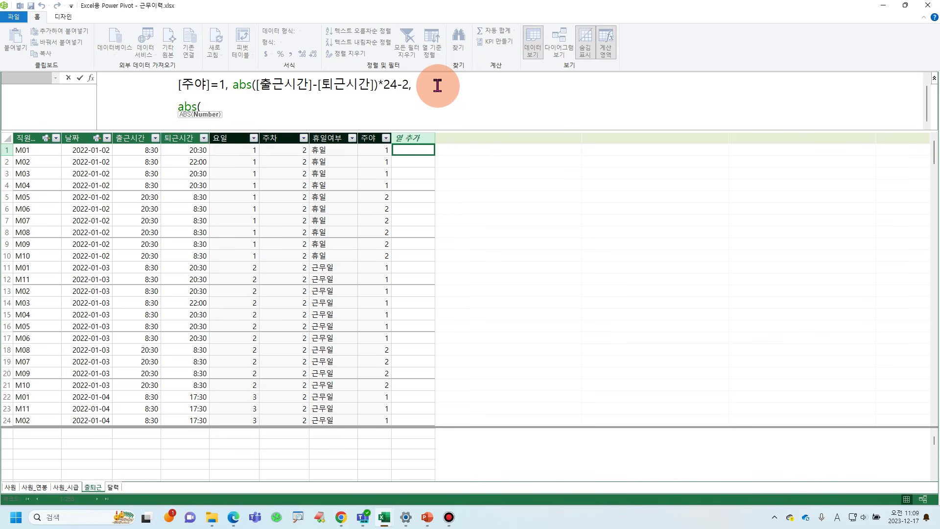
pyautogui.write('[')
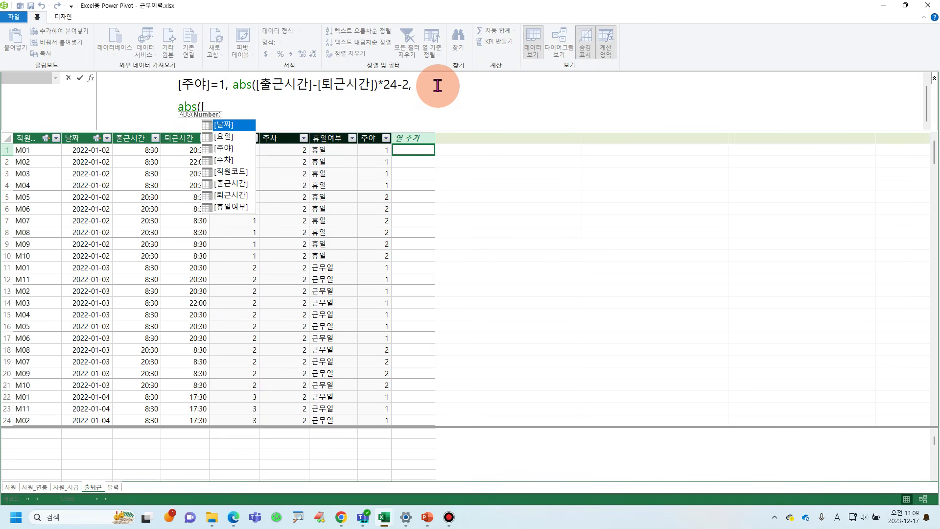
pyautogui.doubleClick(232, 184)
pyautogui.write('-[')
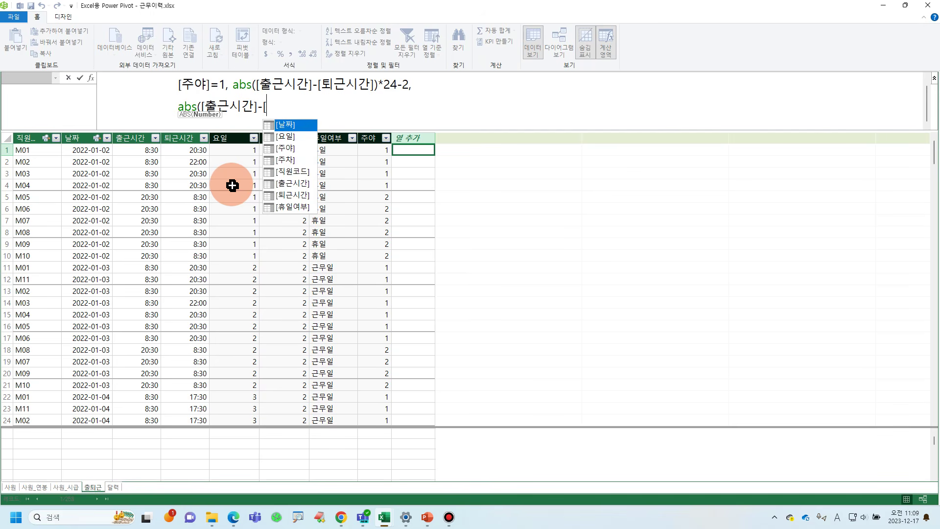
pyautogui.doubleClick(275, 195)
pyautogui.write(')*24')
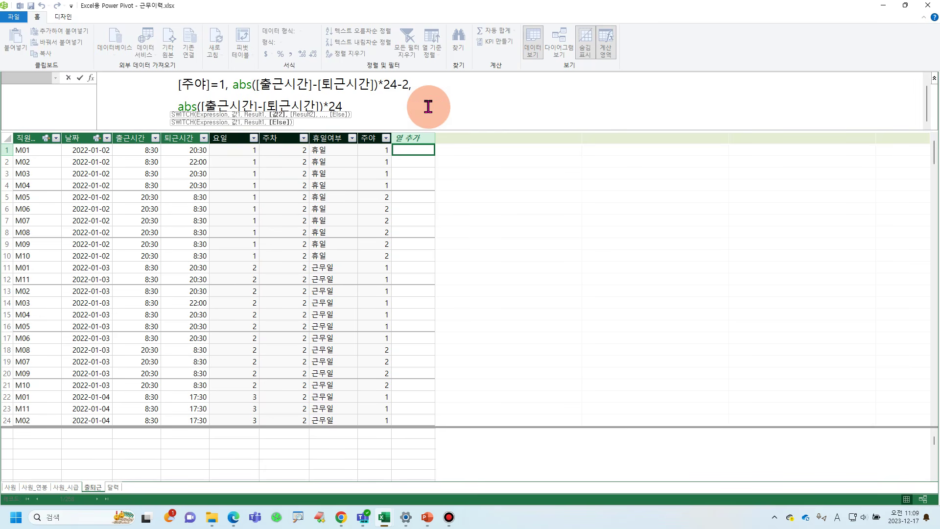
pyautogui.write('-1')
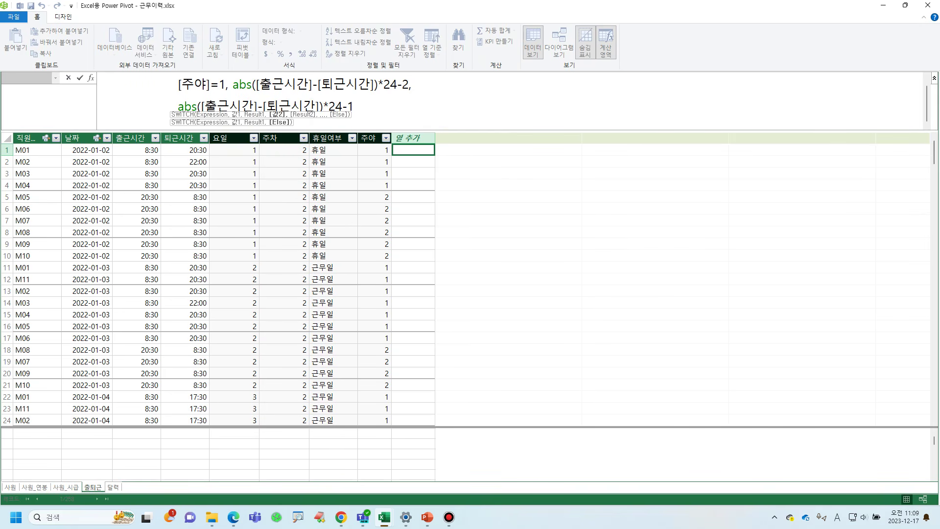
pyautogui.write(')')
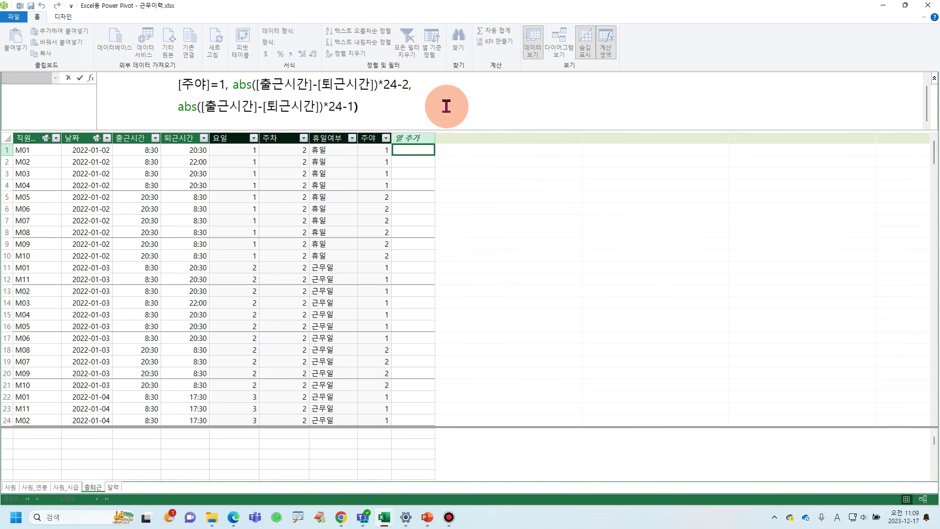
pyautogui.scroll(1, 446, 106)
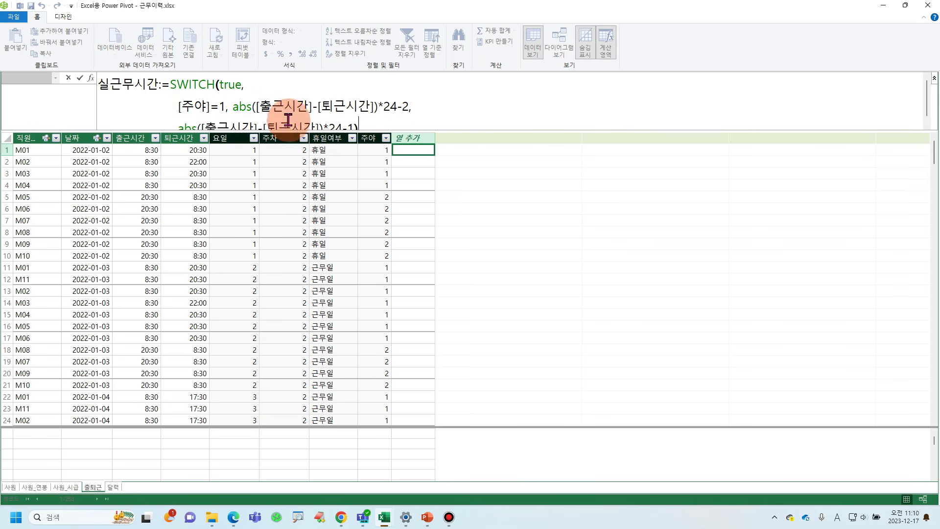
pyautogui.press('Return')
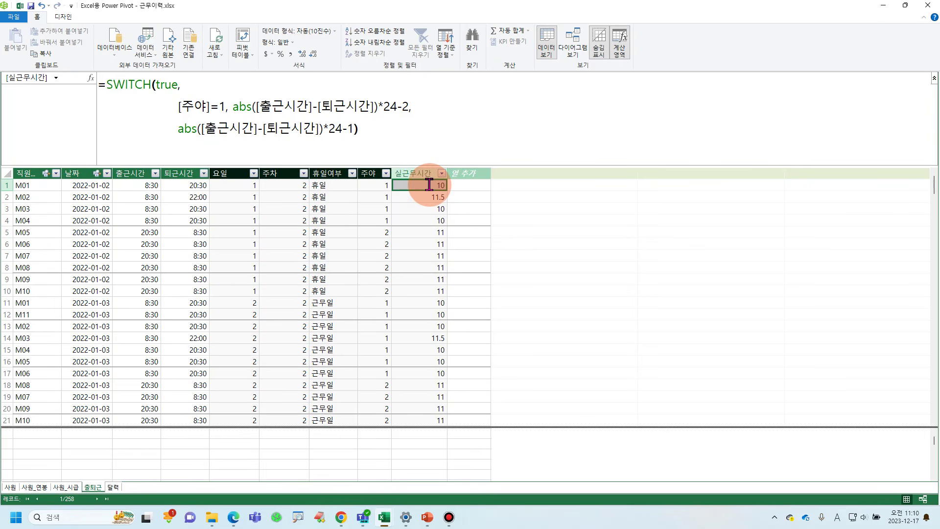
pyautogui.press('F2')
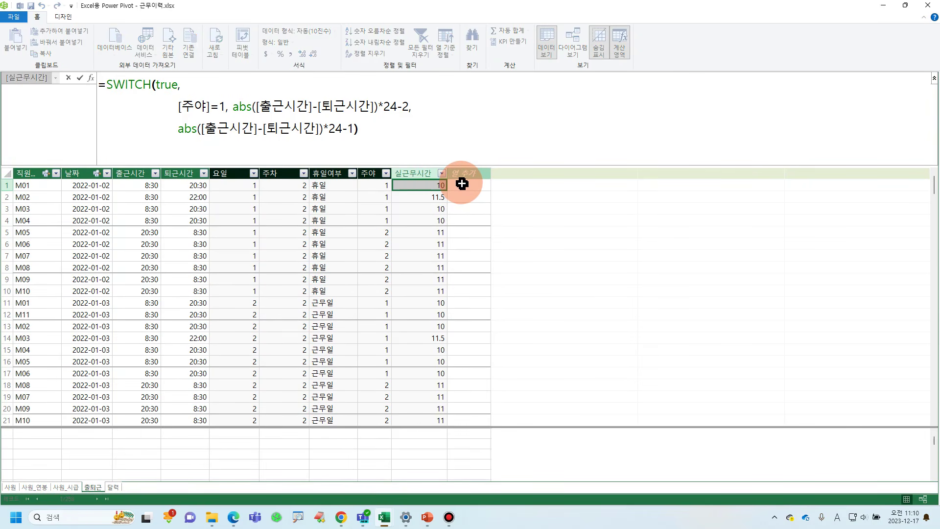
# Switch to the PowerPoint slide of work-pay rules and review the 기본근로 time range and its 8-hour basis.
pyautogui.click(461, 183)
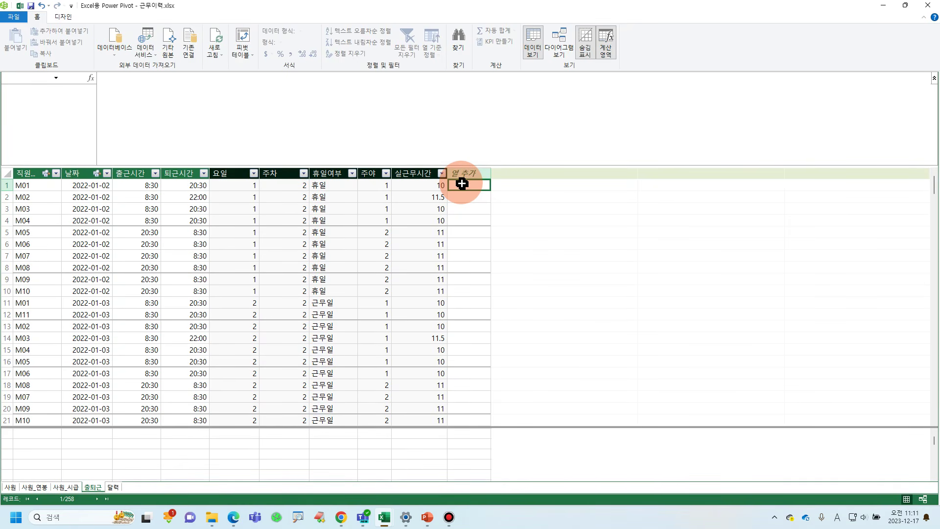
pyautogui.click(423, 519)
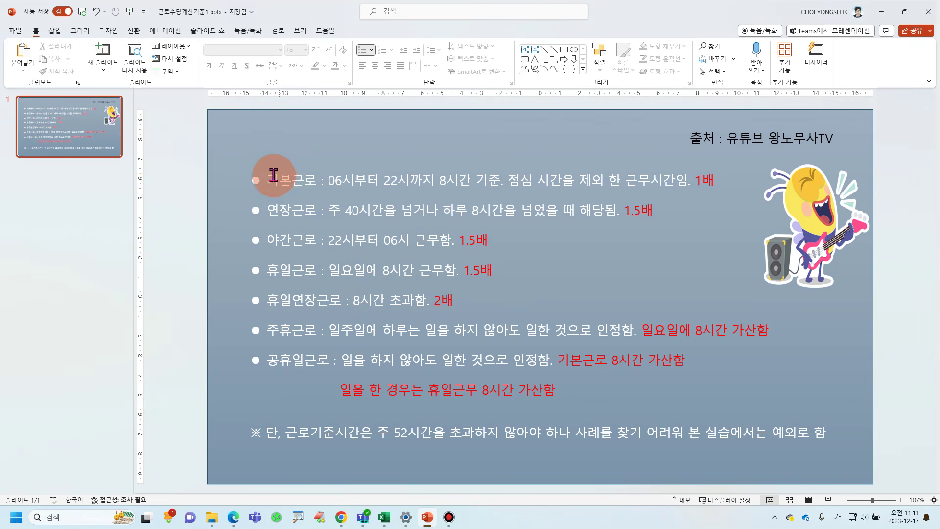
pyautogui.click(331, 185)
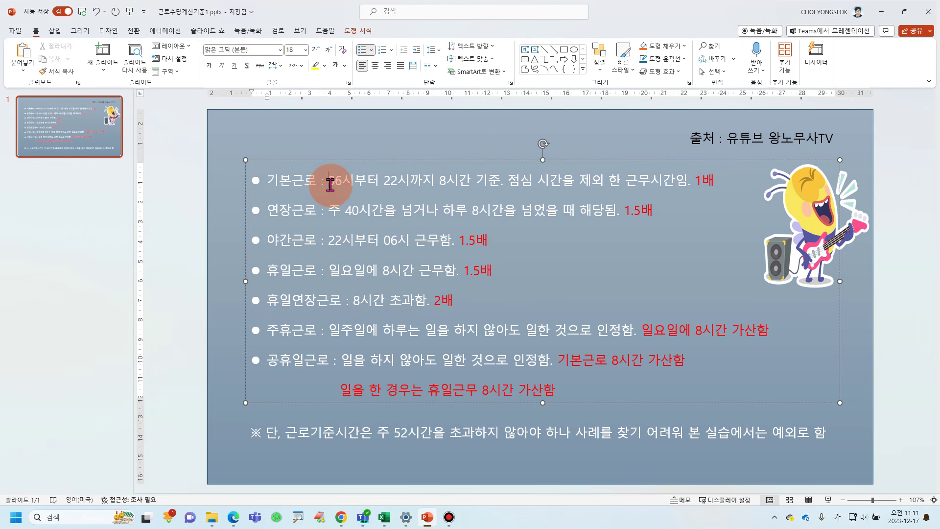
pyautogui.moveTo(331, 185); pyautogui.dragTo(405, 185)
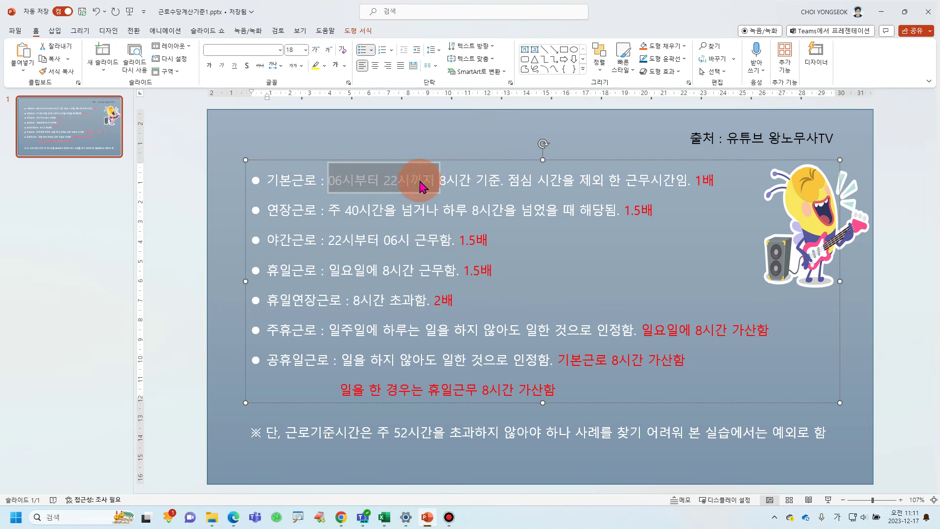
pyautogui.moveTo(495, 182); pyautogui.dragTo(471, 189)
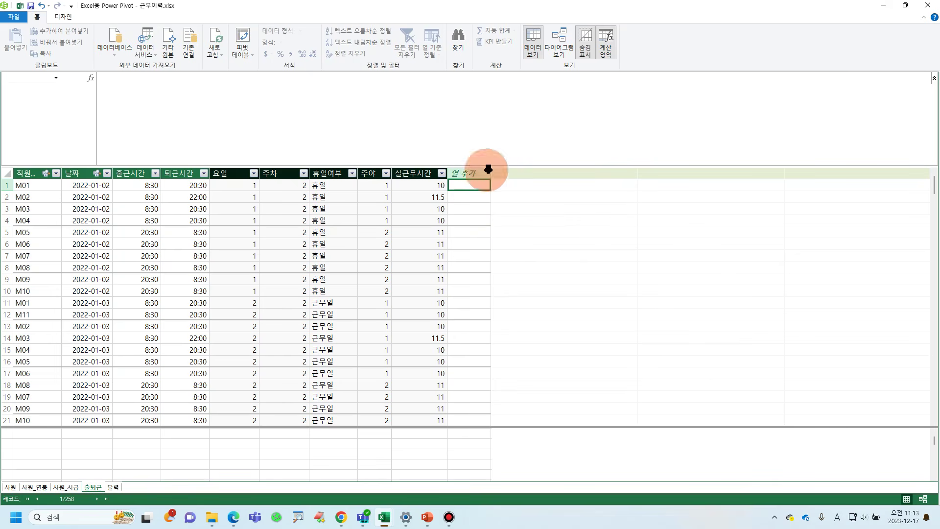
# Start a new calculated column formula in the 출퇴근 table with the name 기본근로:=.
pyautogui.click(232, 105)
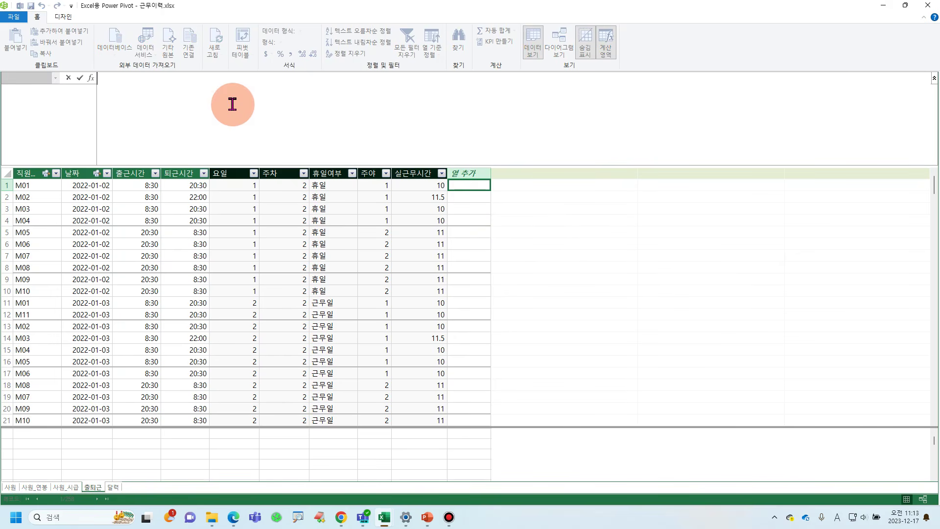
pyautogui.write('=')
pyautogui.click(159, 107)
pyautogui.press('Hangul')
pyautogui.write('기본근로')
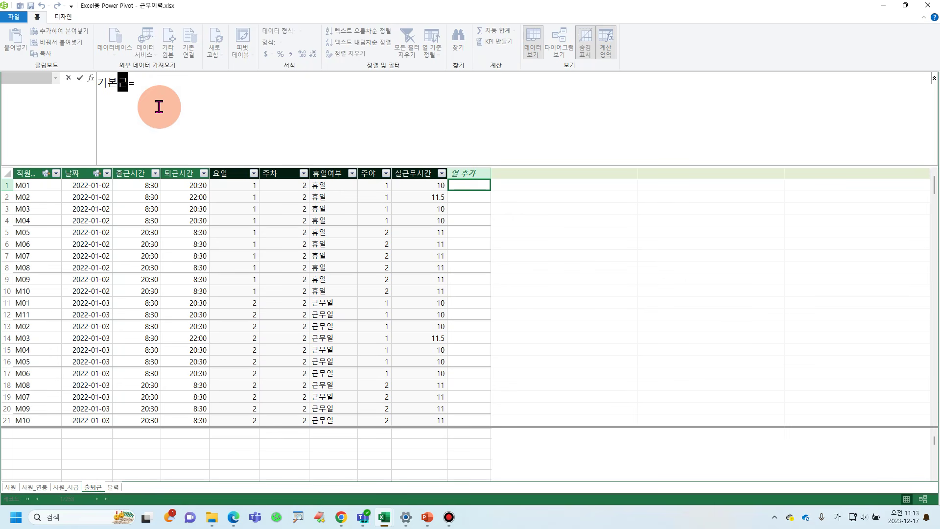
pyautogui.write(':')
pyautogui.click(165, 95)
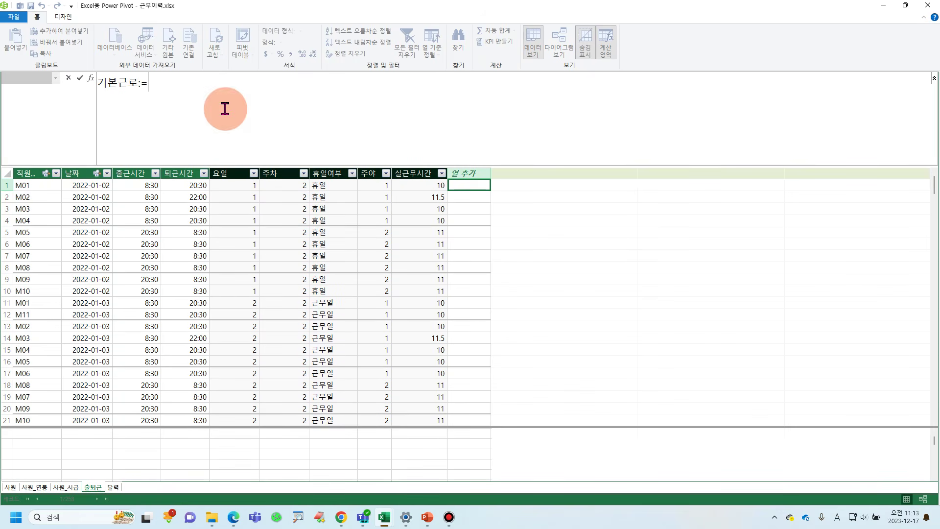
# Begin a SWITCH function with true() as its expression and continue the formula on an indented new line.
pyautogui.write('SW')
pyautogui.press('Tab')
pyautogui.write('true')
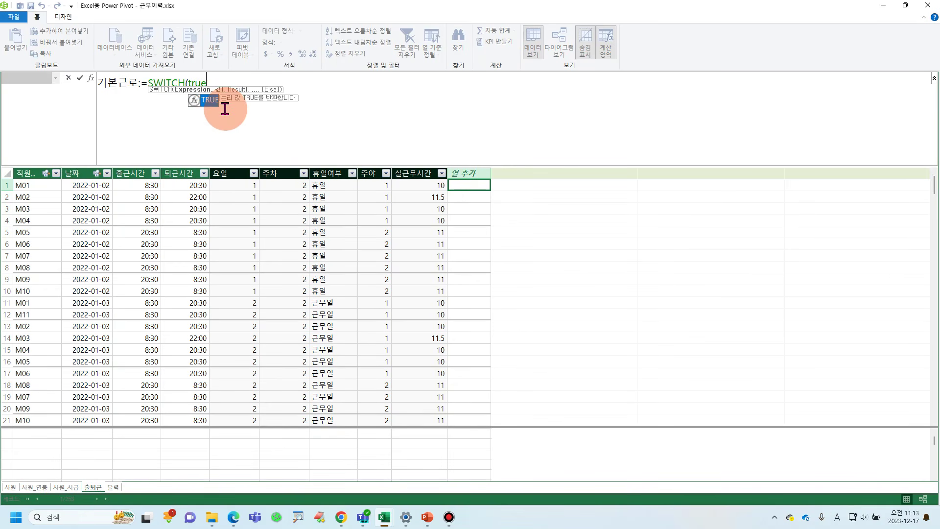
pyautogui.write('(),')
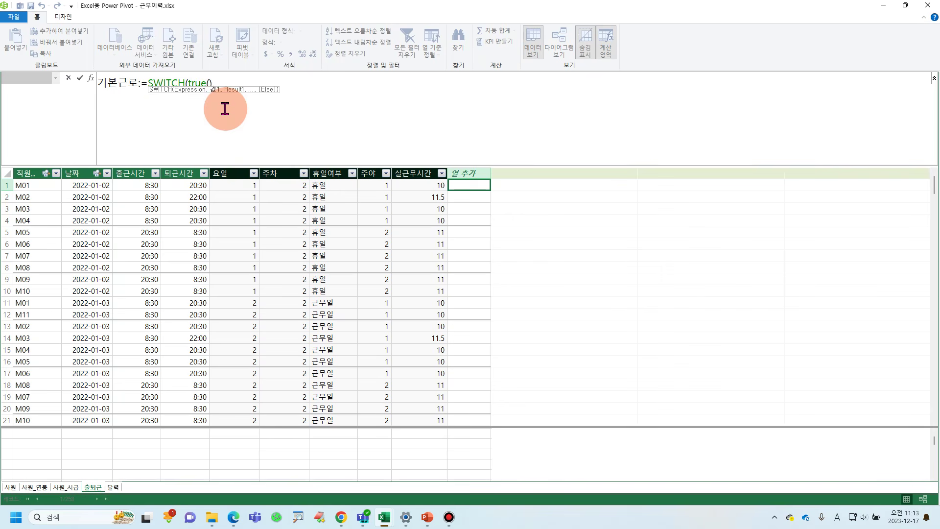
pyautogui.hotkey('shift', 'Return')
pyautogui.press('Tab')
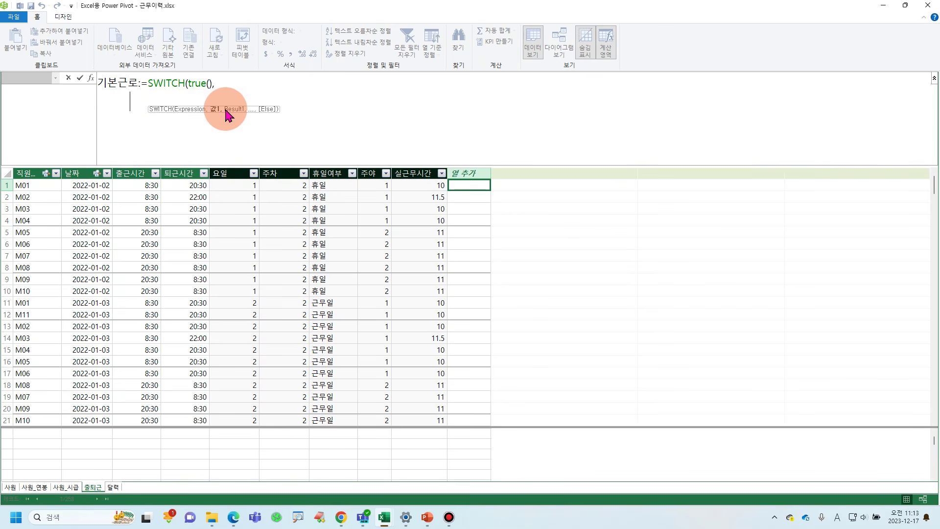
# Enter [휴일여부]="근무일" as the first SWITCH condition, followed by the && operator.
pyautogui.write('[')
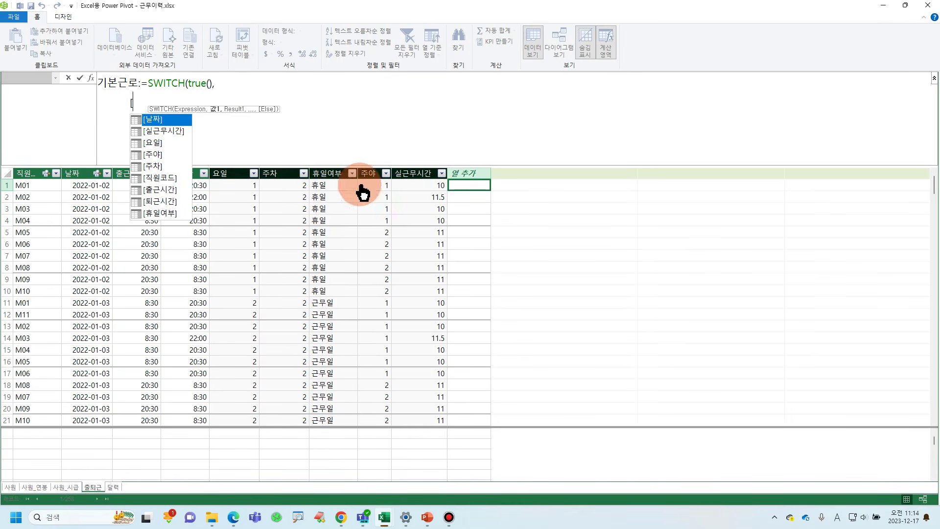
pyautogui.doubleClick(172, 214)
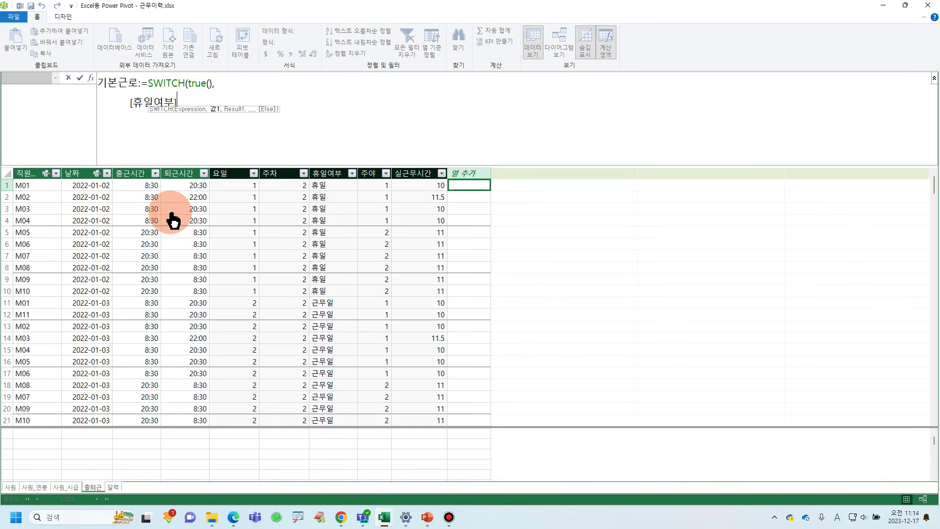
pyautogui.write('=')
pyautogui.write('"')
pyautogui.write('r')
pyautogui.write('구무ㄹ')
pyautogui.write('일"')
pyautogui.write(' &&')
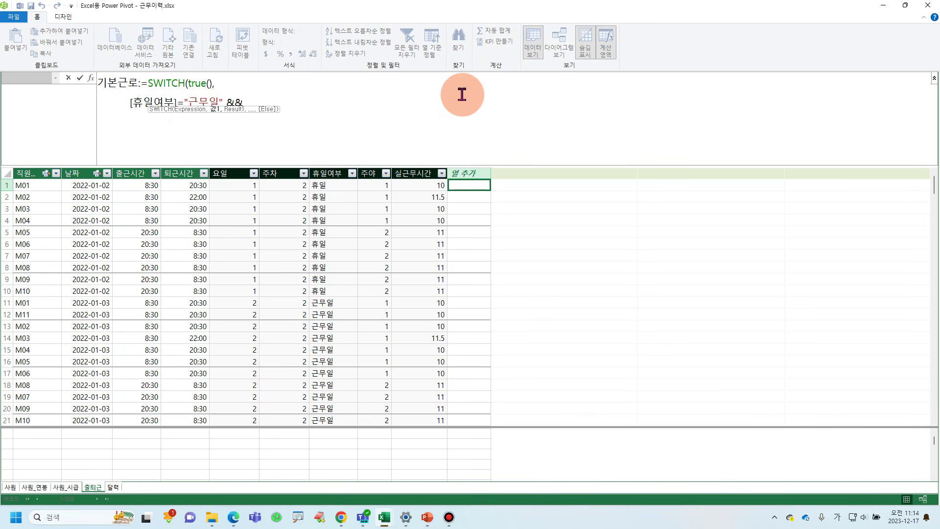
# Add [주야]=1 as the second part of the first SWITCH condition.
pyautogui.write('[')
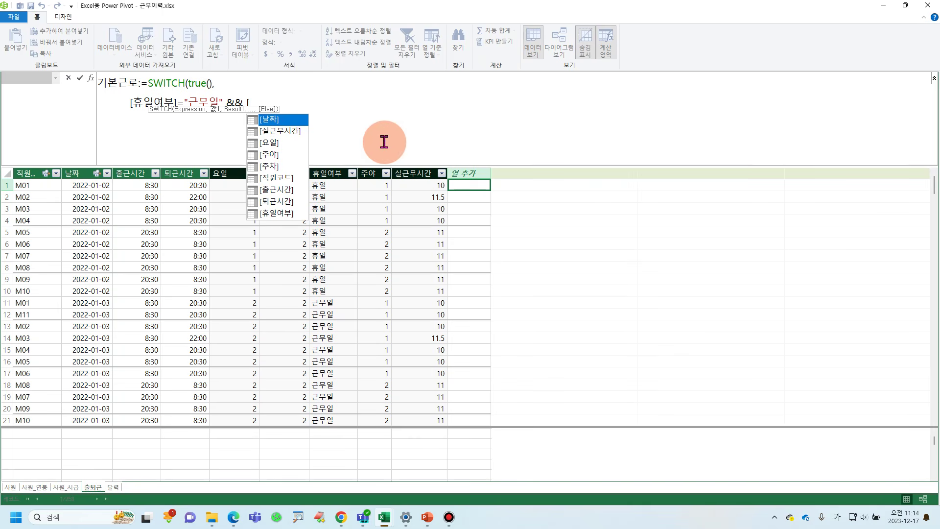
pyautogui.click(287, 155)
pyautogui.doubleClick(287, 155)
pyautogui.write('=1')
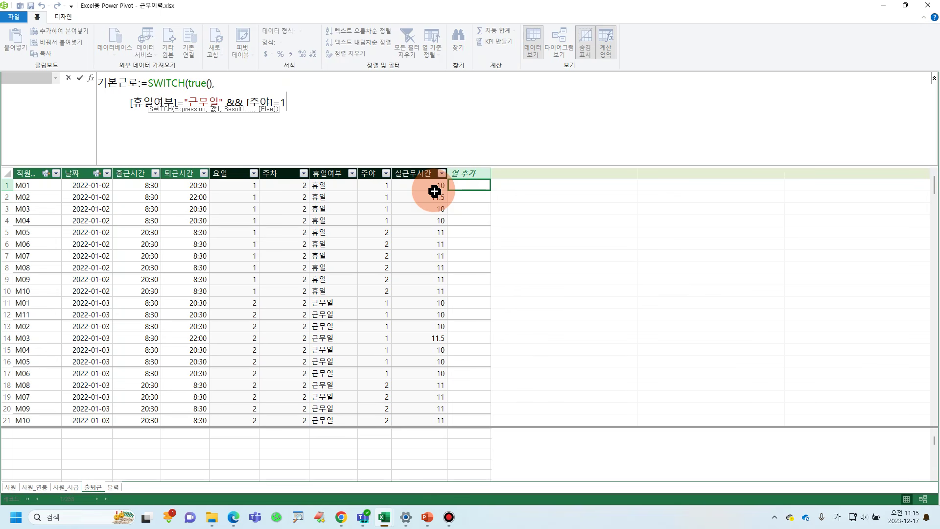
# Extend the condition with && [실근무시간]>=8, return 8 for it, and open a new line.
pyautogui.write('&& [')
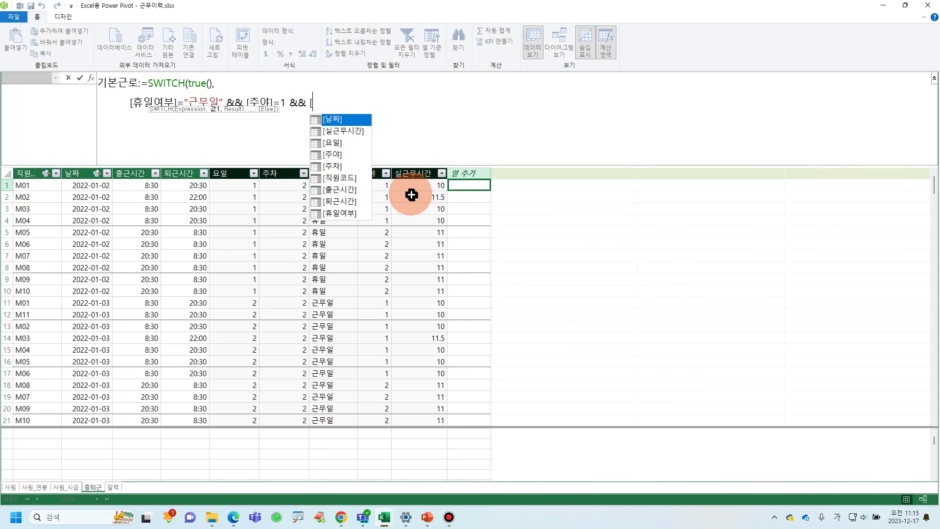
pyautogui.doubleClick(343, 131)
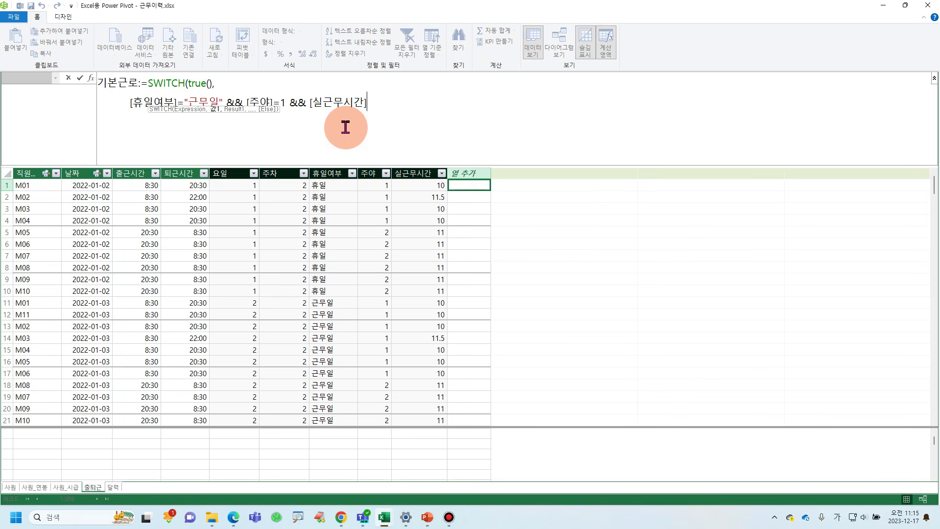
pyautogui.write('>=8,')
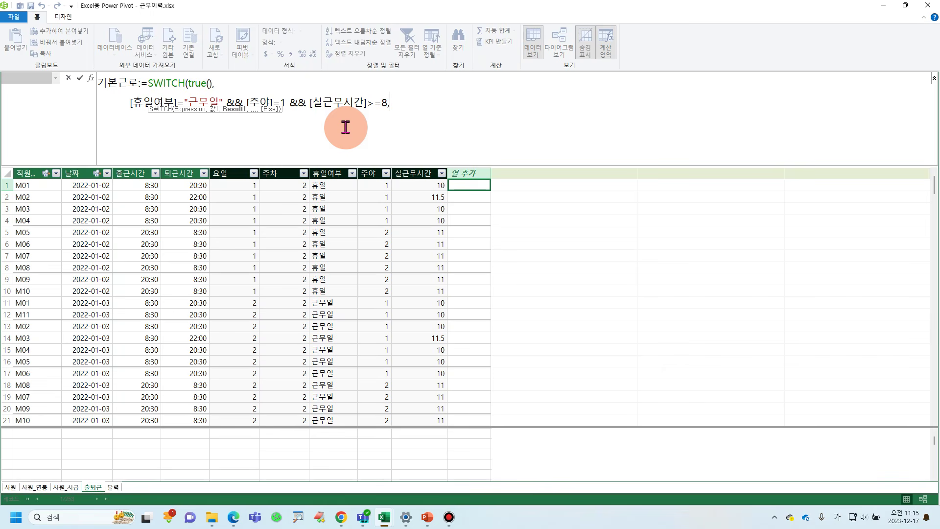
pyautogui.write('8,')
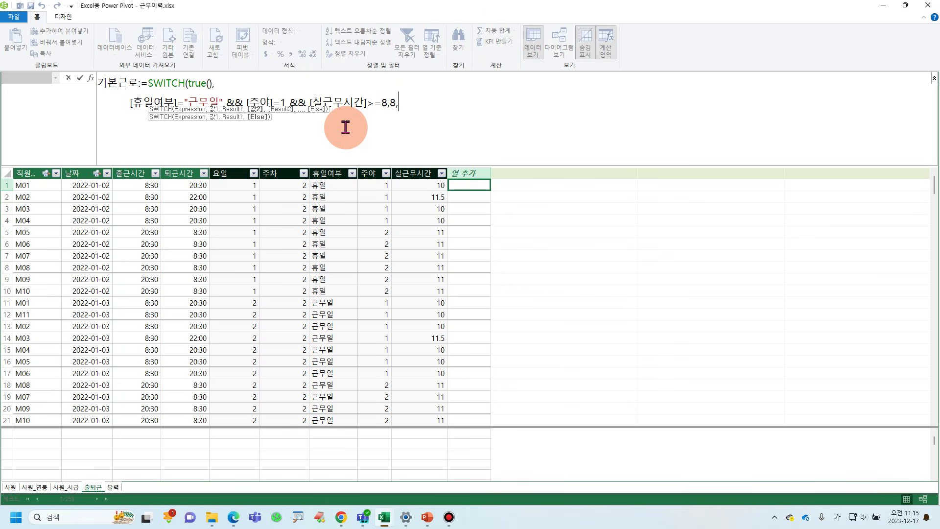
pyautogui.hotkey('shift', 'Return')
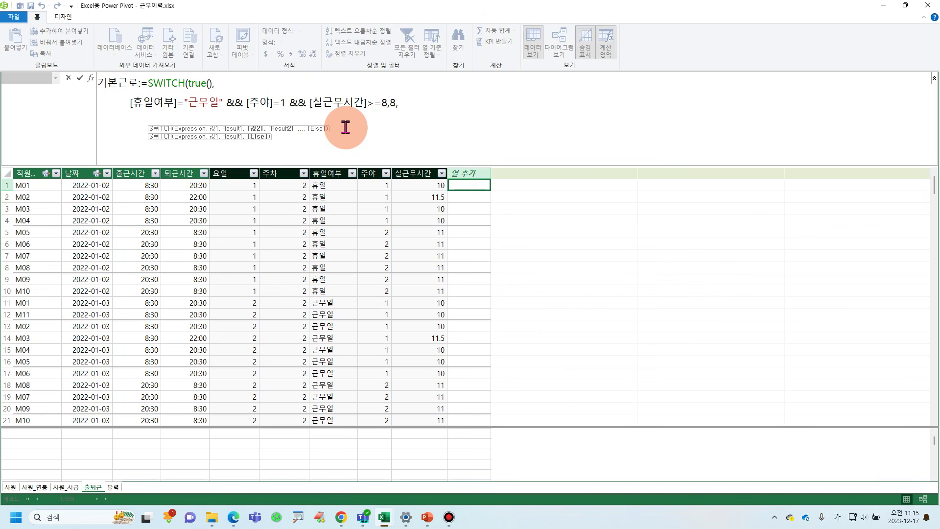
# Copy the first condition onto the next formula line and change its comparison to [실근무시간]<8.
pyautogui.click(131, 104)
pyautogui.moveTo(142, 106); pyautogui.dragTo(386, 108)
pyautogui.hotkey('ctrl', 'c')
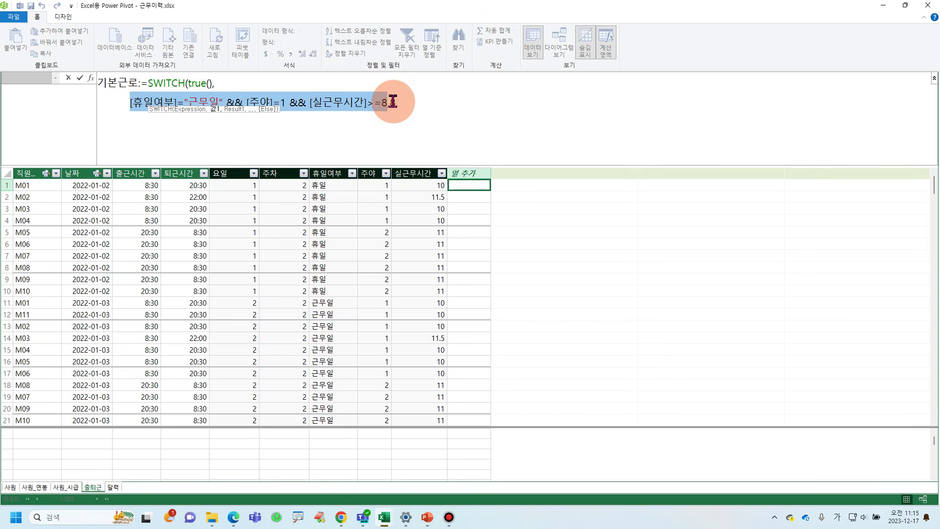
pyautogui.click(202, 121)
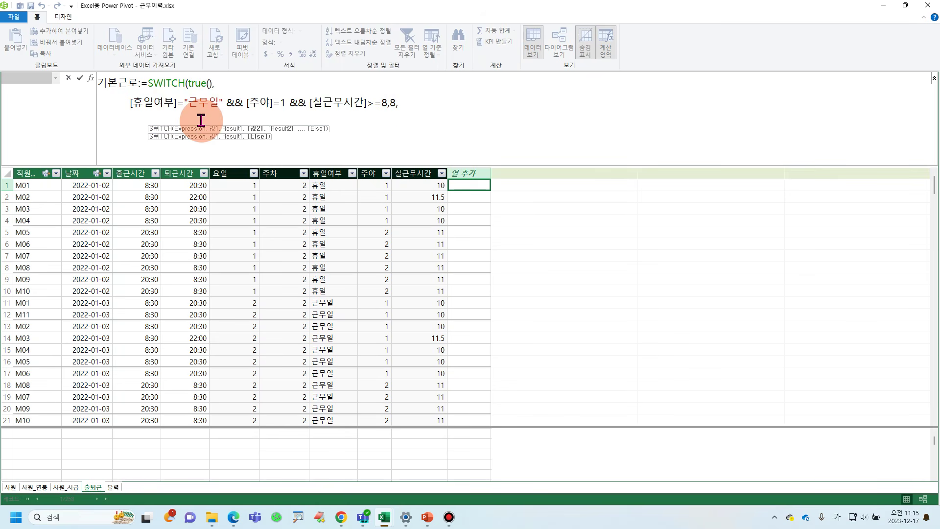
pyautogui.hotkey('ctrl', 'v')
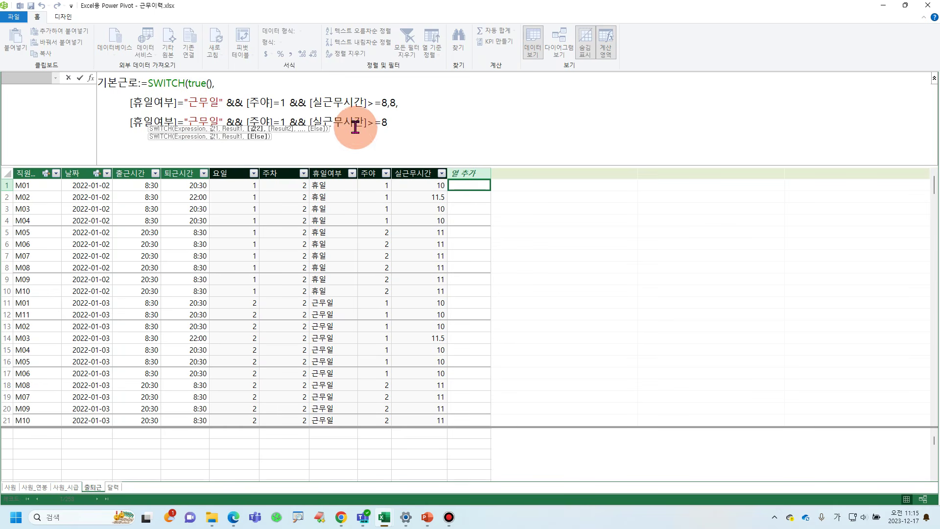
pyautogui.click(381, 124)
pyautogui.press('BackSpace')
pyautogui.press('BackSpace')
pyautogui.write('<')
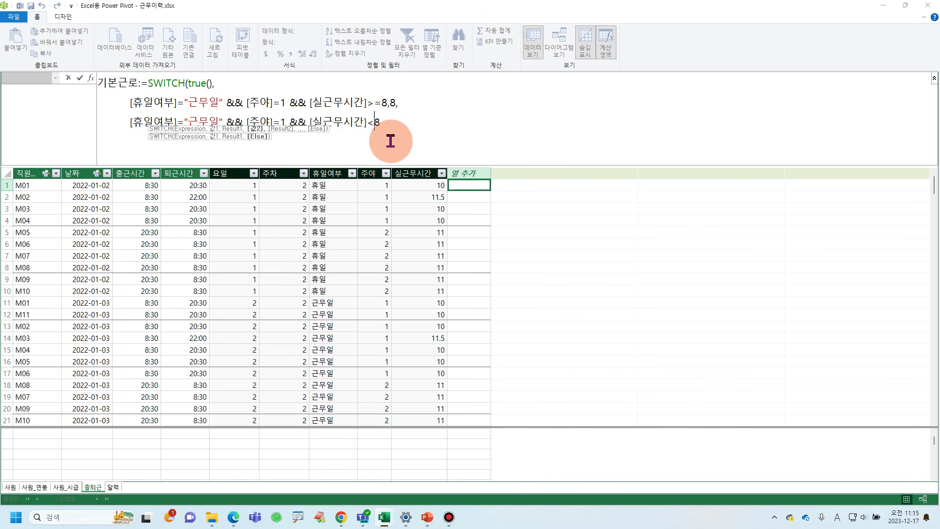
# Return [실근무시간] as the result of the under-8-hours condition and open a new line.
pyautogui.press('End')
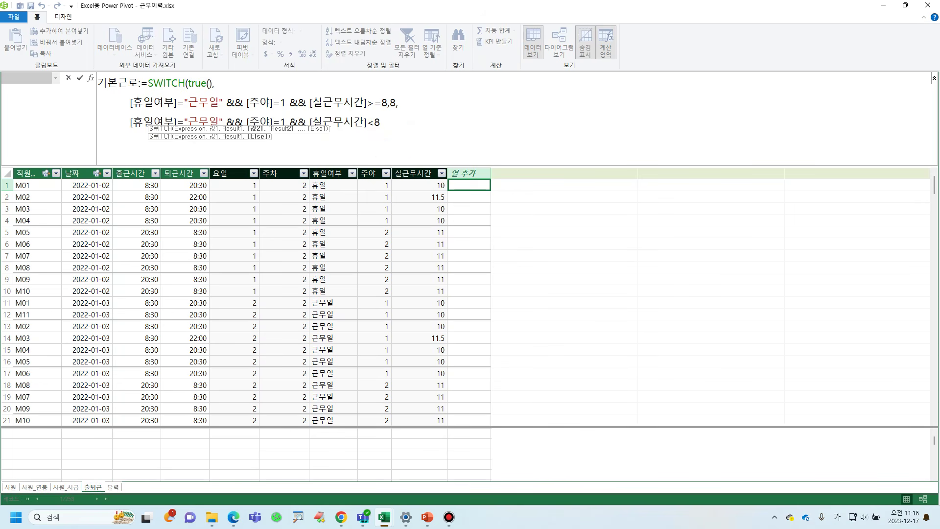
pyautogui.write(',[')
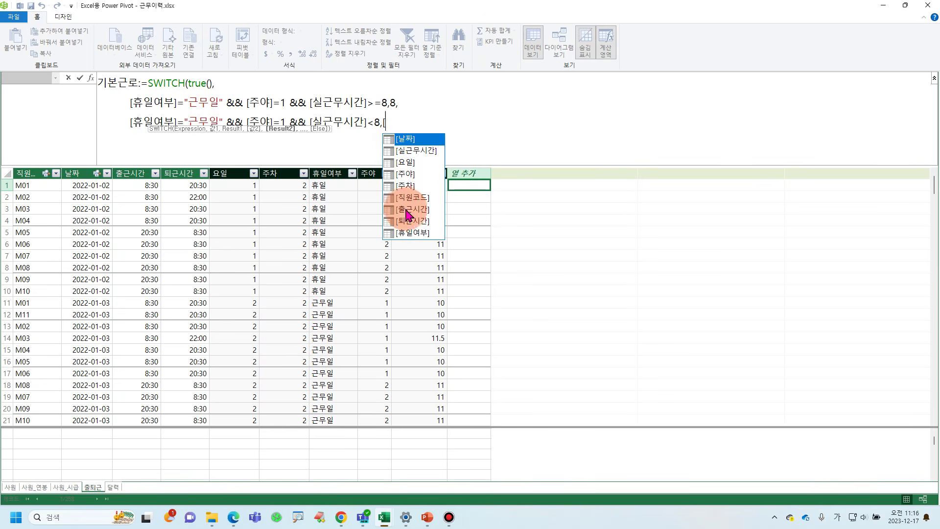
pyautogui.doubleClick(421, 151)
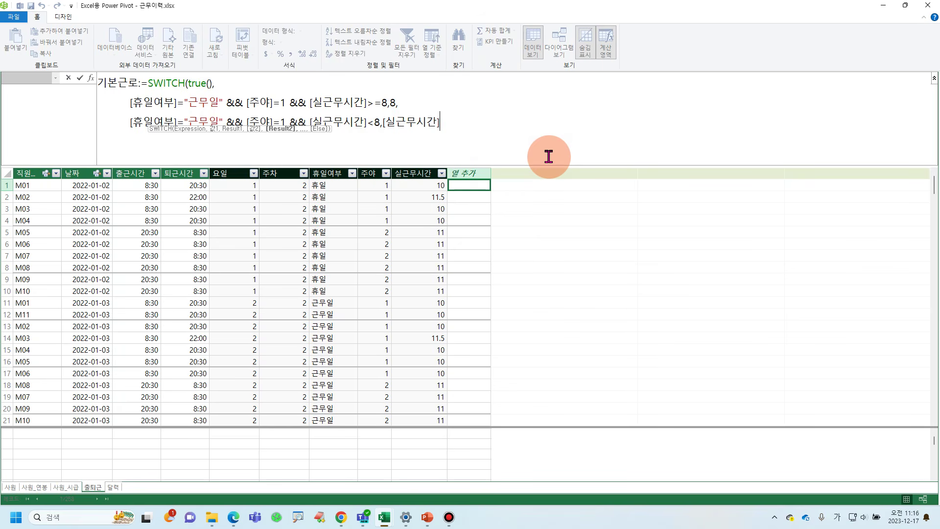
pyautogui.write(',')
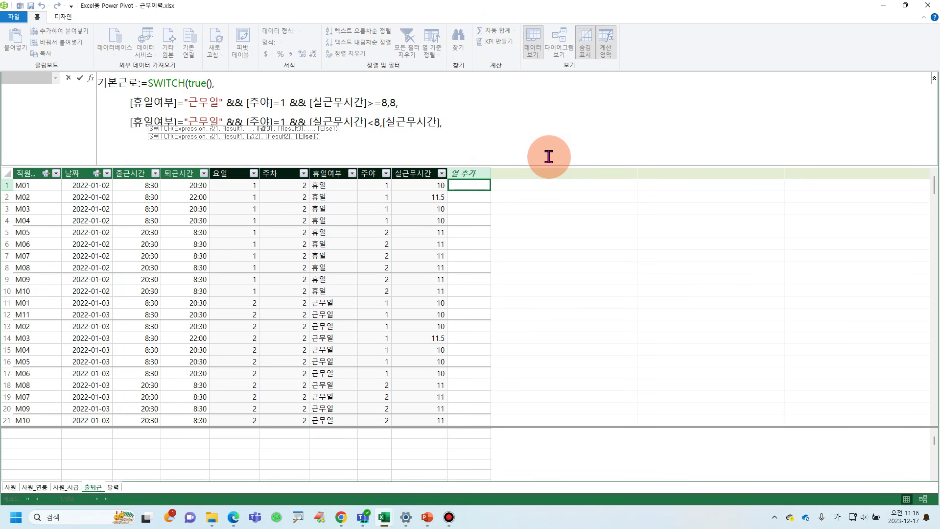
pyautogui.hotkey('shift', 'Return')
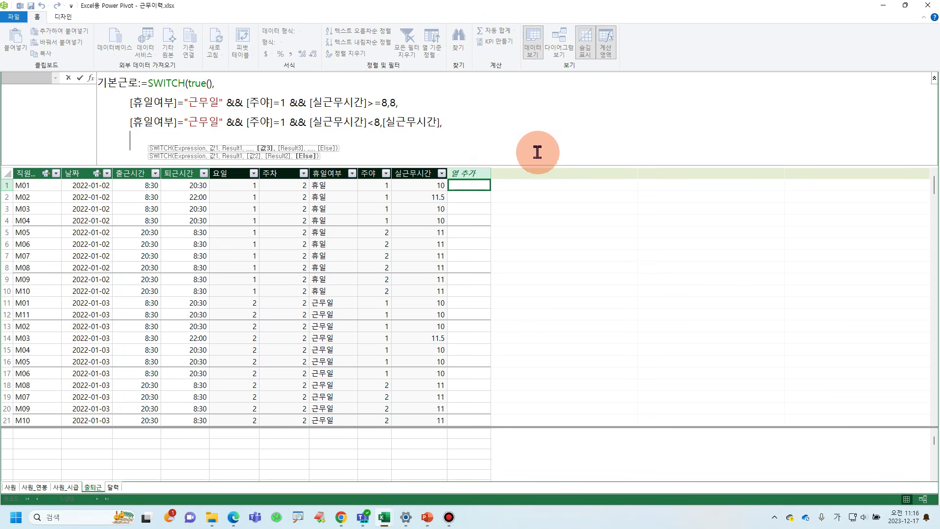
# Copy the second condition onto the third condition line and change it to [주야]=2.
pyautogui.click(132, 122)
pyautogui.moveTo(141, 122); pyautogui.dragTo(377, 122)
pyautogui.hotkey('ctrl', 'c')
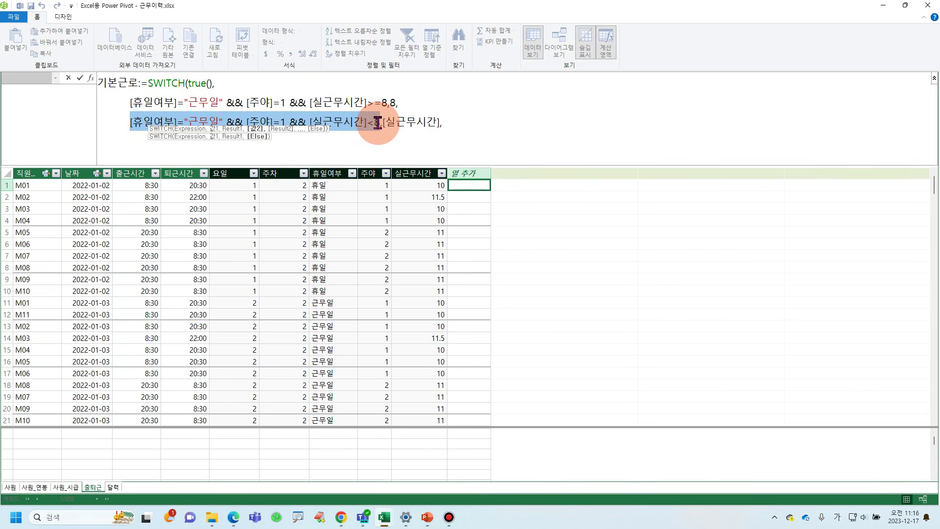
pyautogui.click(145, 139)
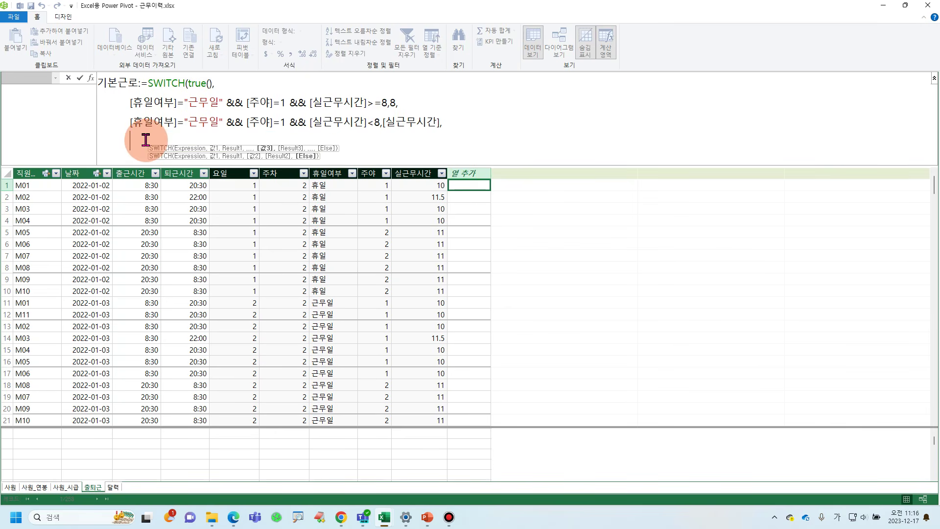
pyautogui.hotkey('ctrl', 'v')
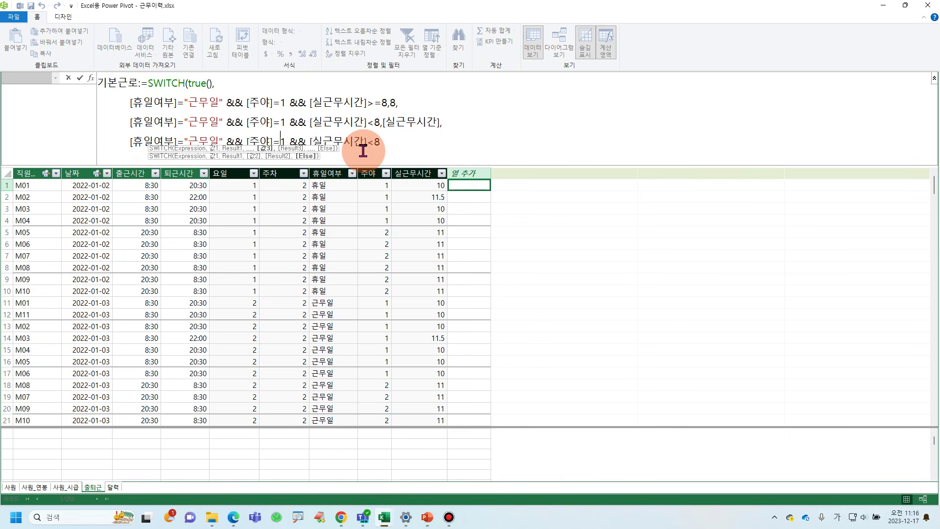
pyautogui.press('Delete')
pyautogui.write('23')
pyautogui.press('BackSpace')
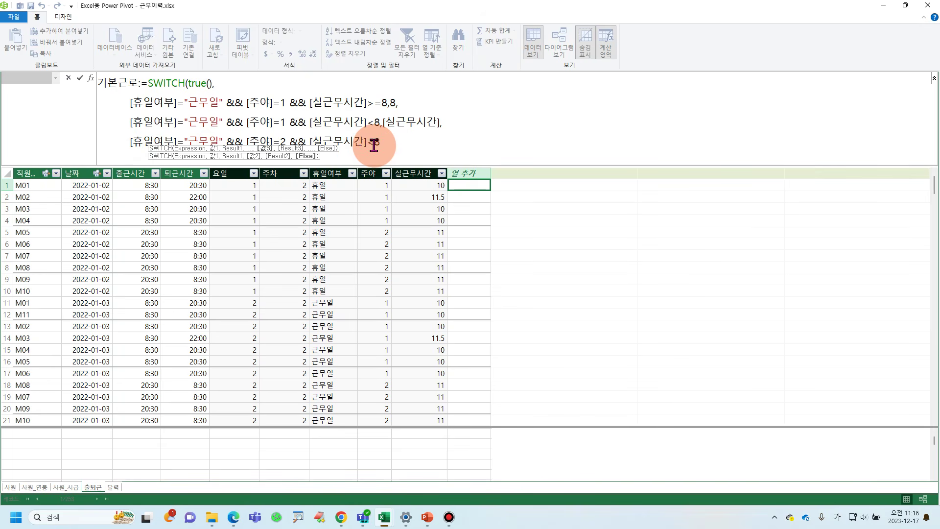
# Remove the && [실근무시간] comparison from the [주야]=2 condition.
pyautogui.click(375, 146)
pyautogui.press('BackSpace')
pyautogui.moveTo(376, 145); pyautogui.dragTo(292, 143)
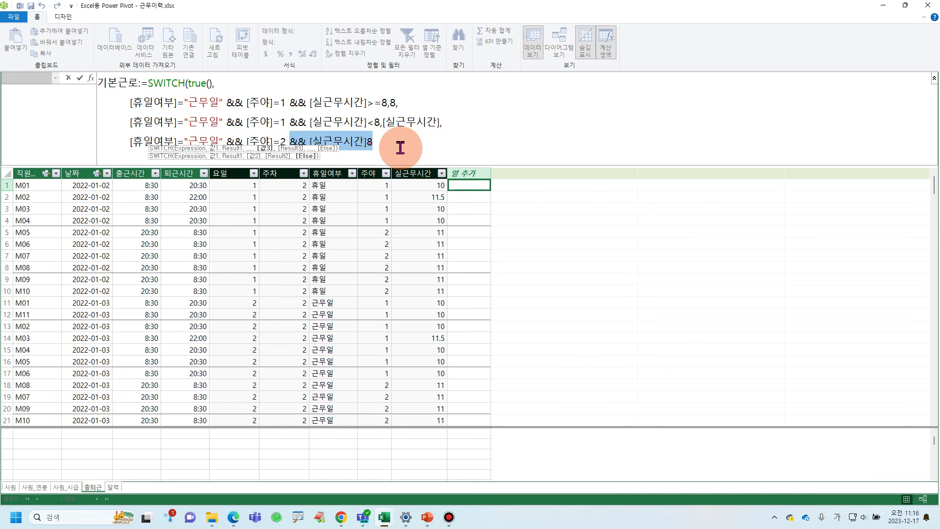
pyautogui.press('Delete')
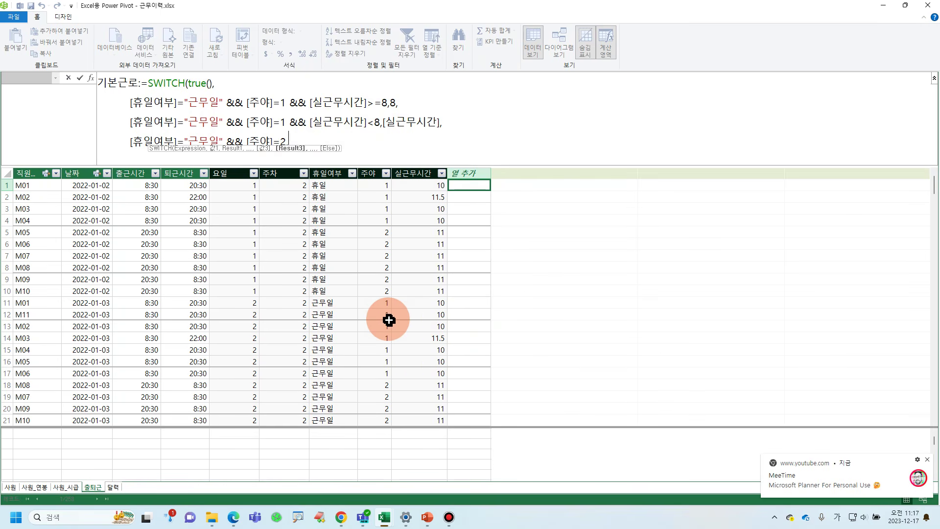
# Return 3 for the [주야]=2 condition, close the SWITCH formula, commit the 기본근로 column and check its rows.
pyautogui.click(928, 461)
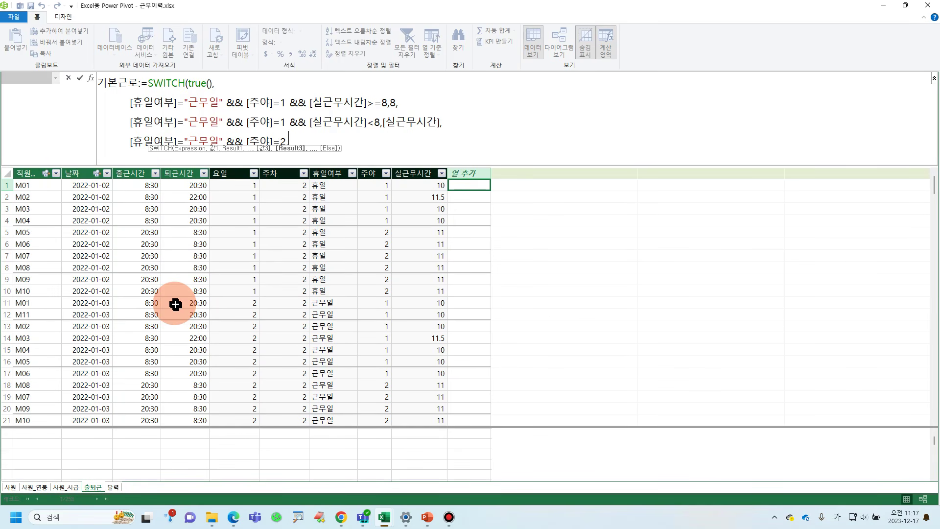
pyautogui.write(',3)')
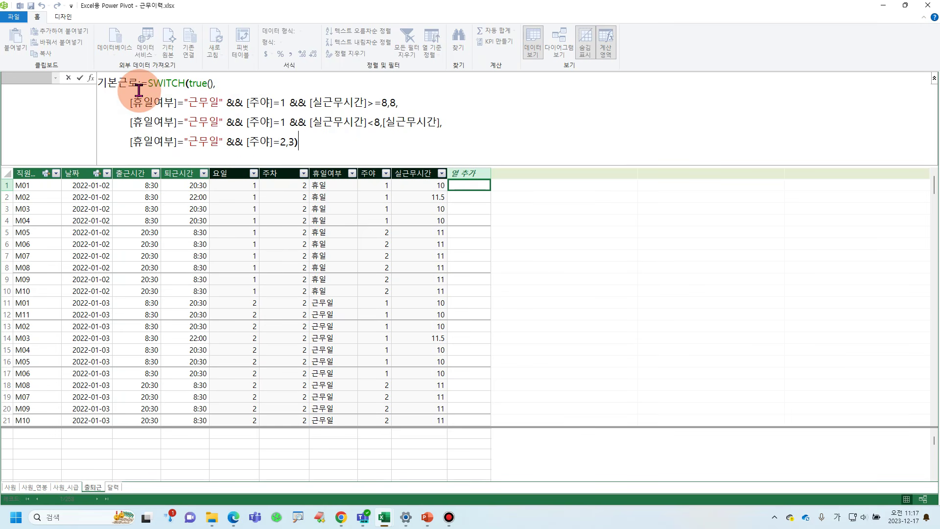
pyautogui.press('Return')
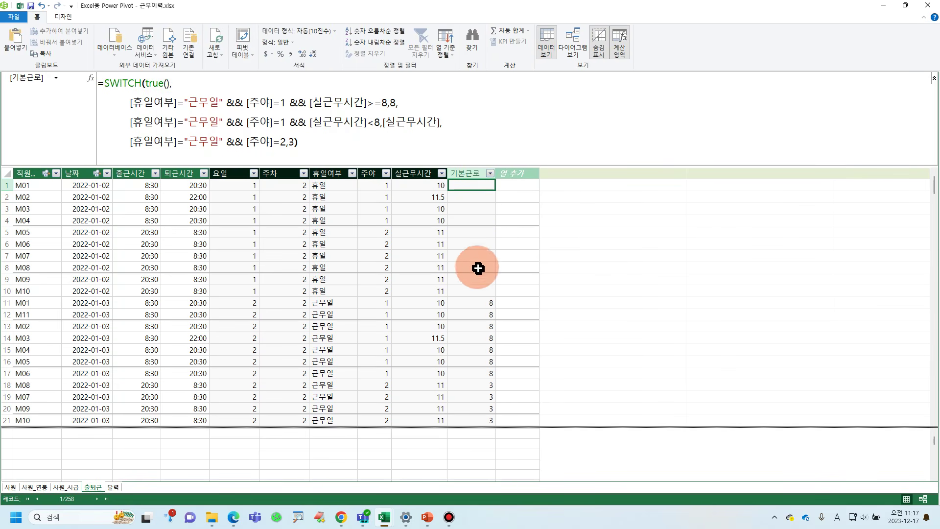
pyautogui.scroll(-3, 466, 307)
pyautogui.scroll(-15, 465, 308)
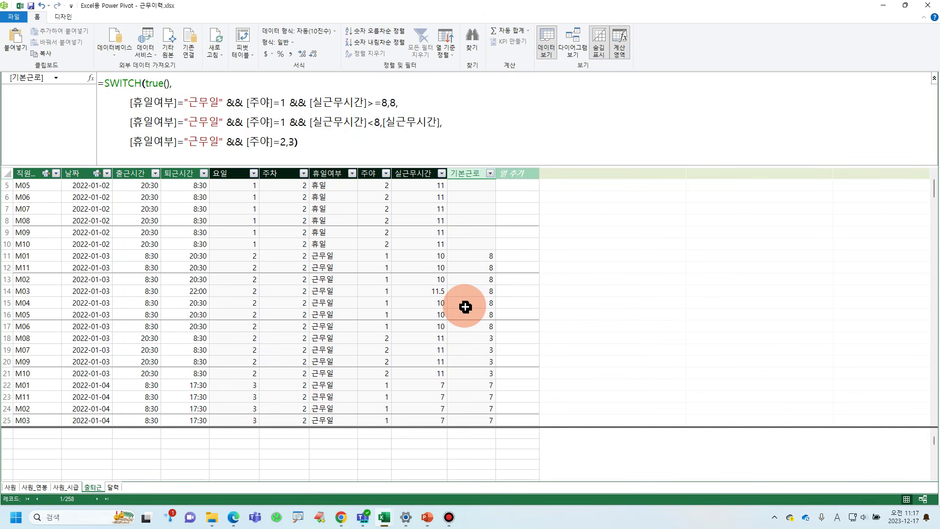
# Add 0 as the default result on a new line of the 기본근로 SWITCH formula and close the formula.
pyautogui.scroll(-2, 443, 328)
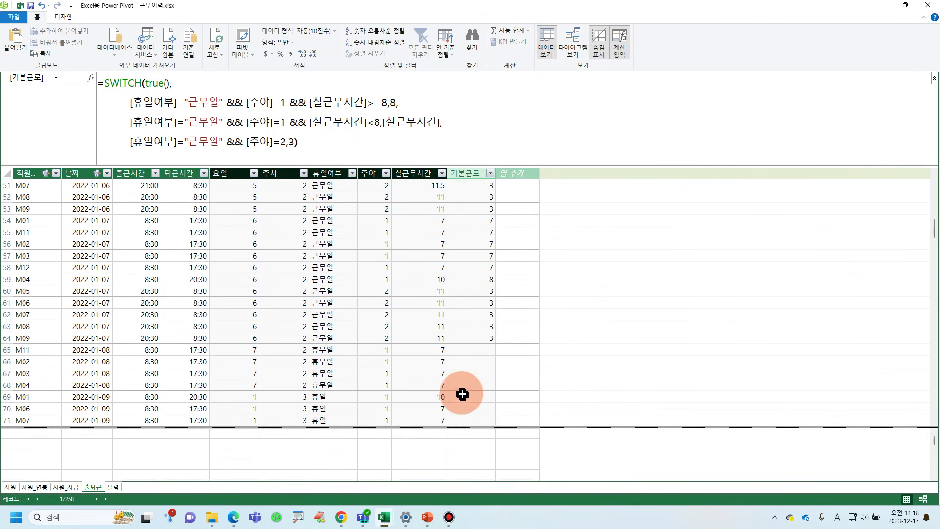
pyautogui.scroll(3, 474, 348)
pyautogui.scroll(7, 474, 348)
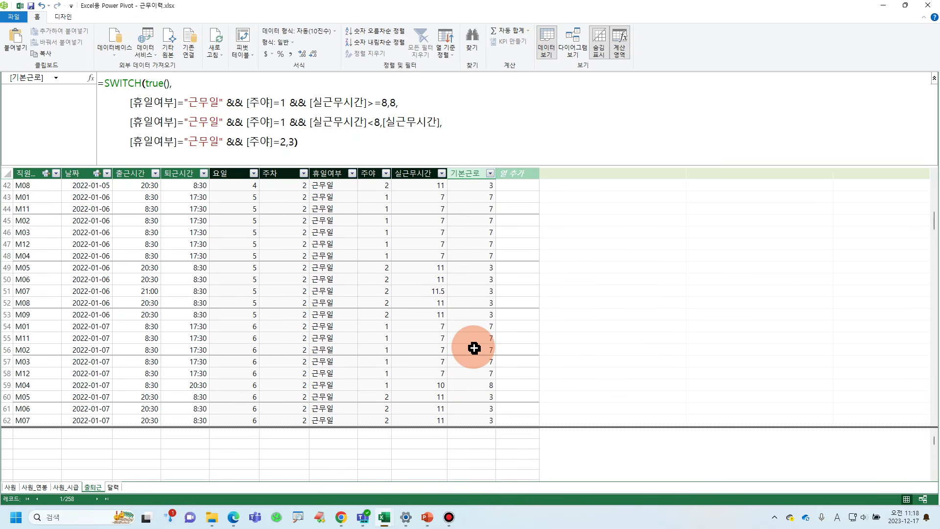
pyautogui.scroll(3, 472, 345)
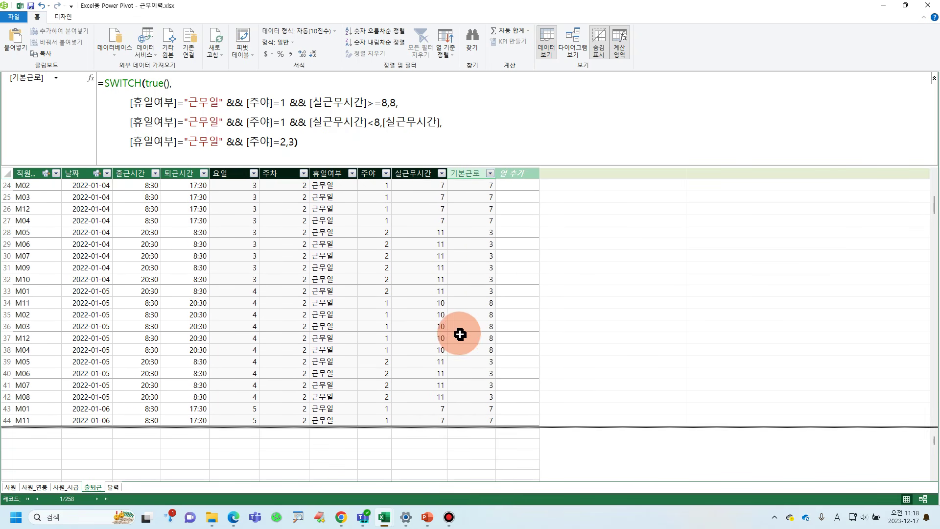
pyautogui.click(307, 147)
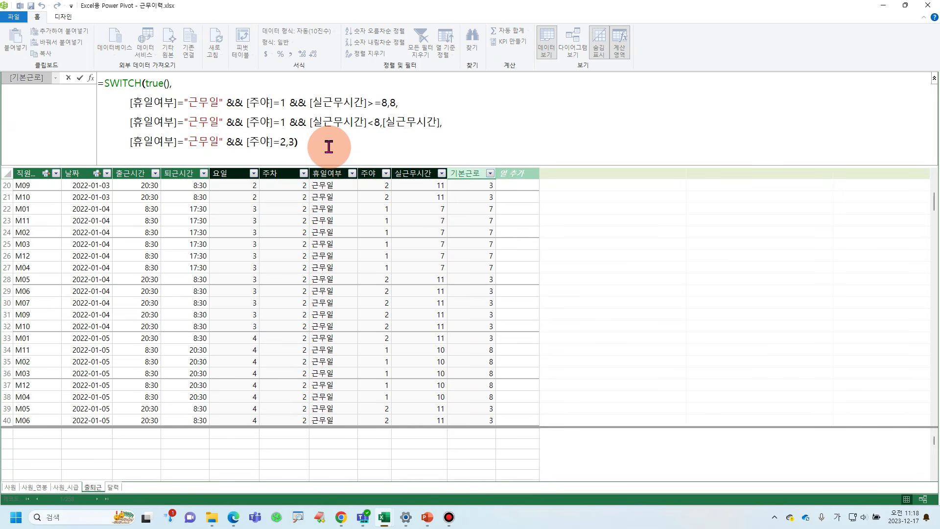
pyautogui.press('BackSpace')
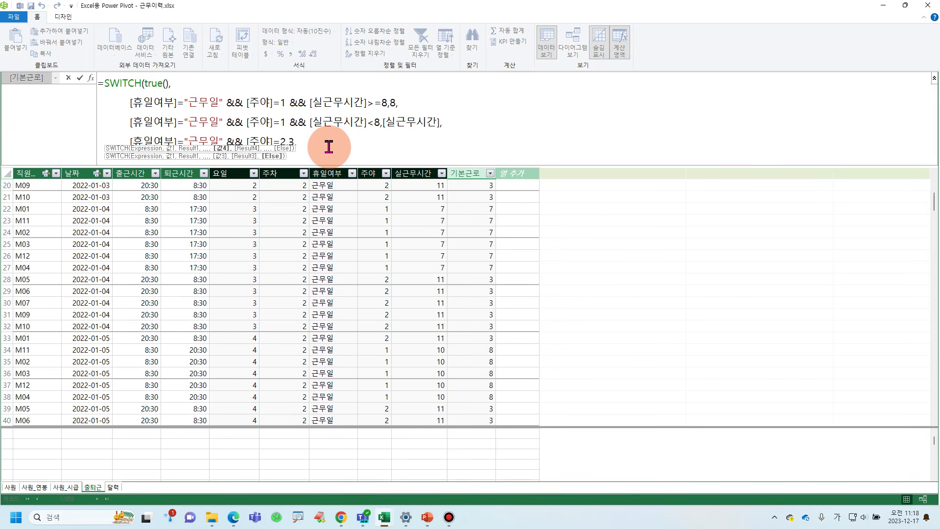
pyautogui.write(',')
pyautogui.hotkey('shift', 'Return')
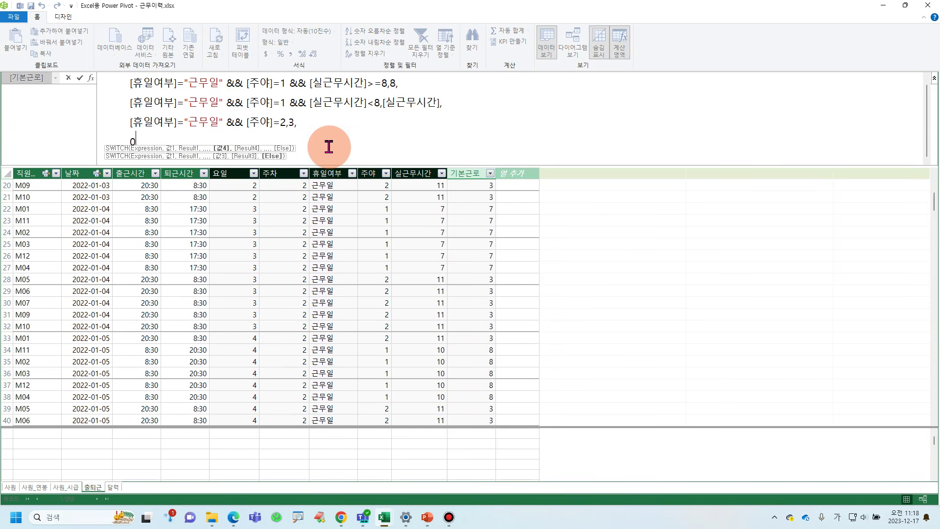
pyautogui.write('0)')
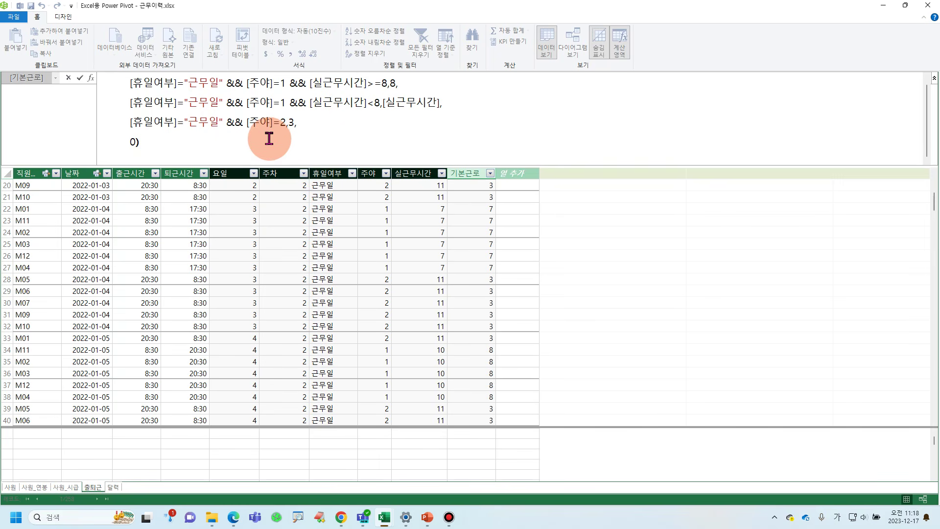
# Commit the revised 기본근로 formula and check the column's rows.
pyautogui.scroll(1, 269, 142)
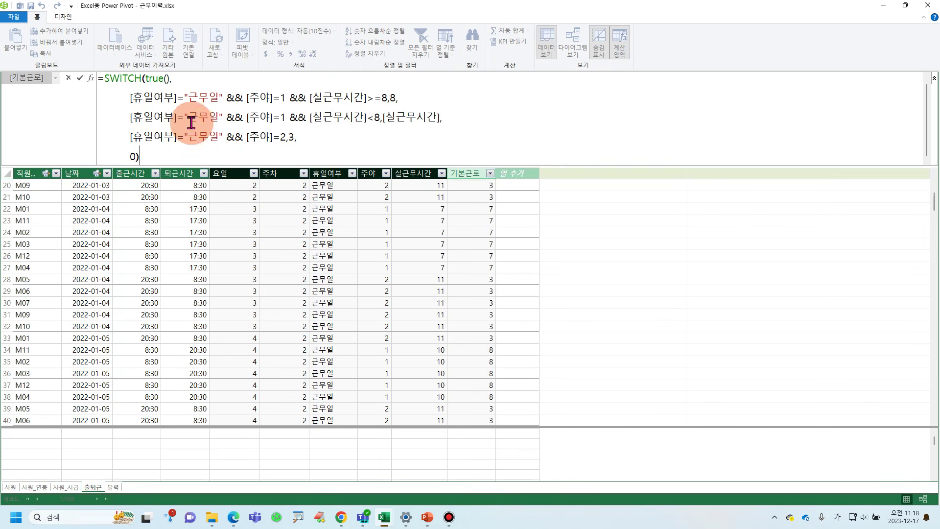
pyautogui.scroll(1, 452, 239)
pyautogui.scroll(5, 452, 239)
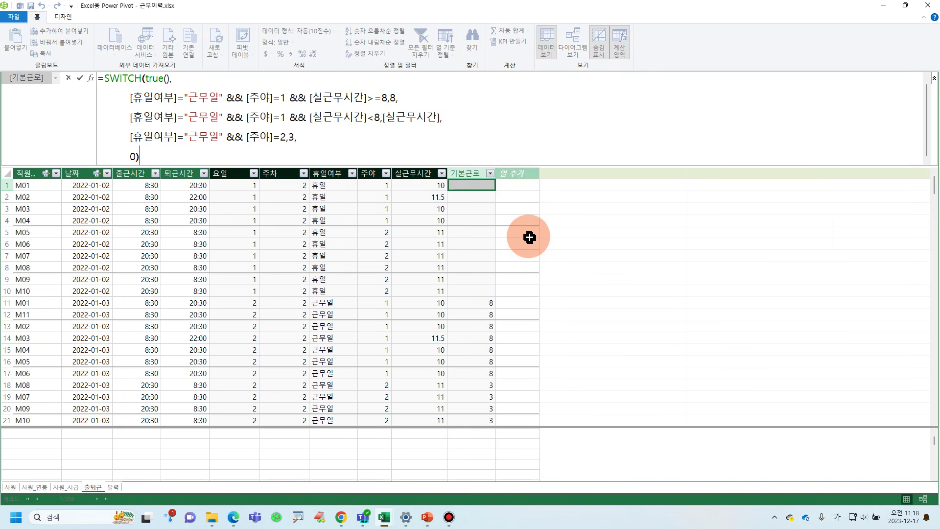
pyautogui.press('Return')
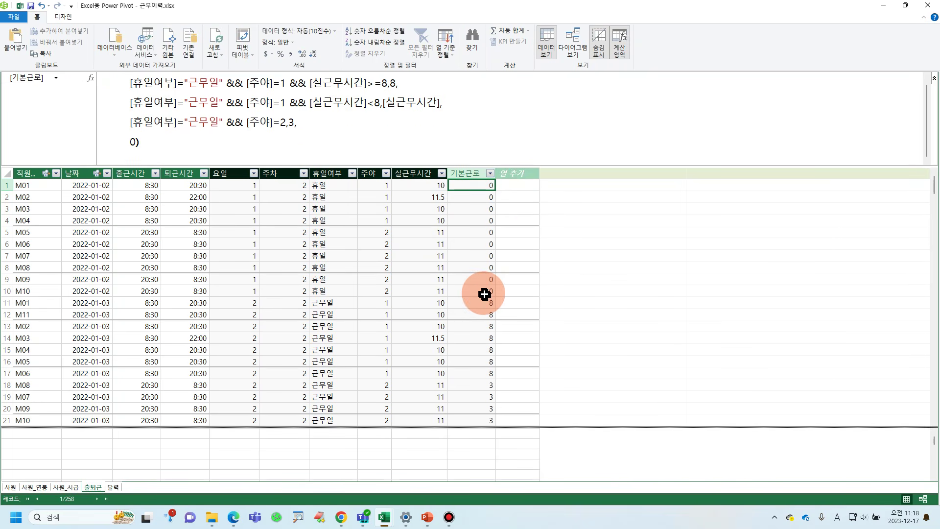
pyautogui.scroll(-4, 485, 294)
pyautogui.scroll(4, 485, 294)
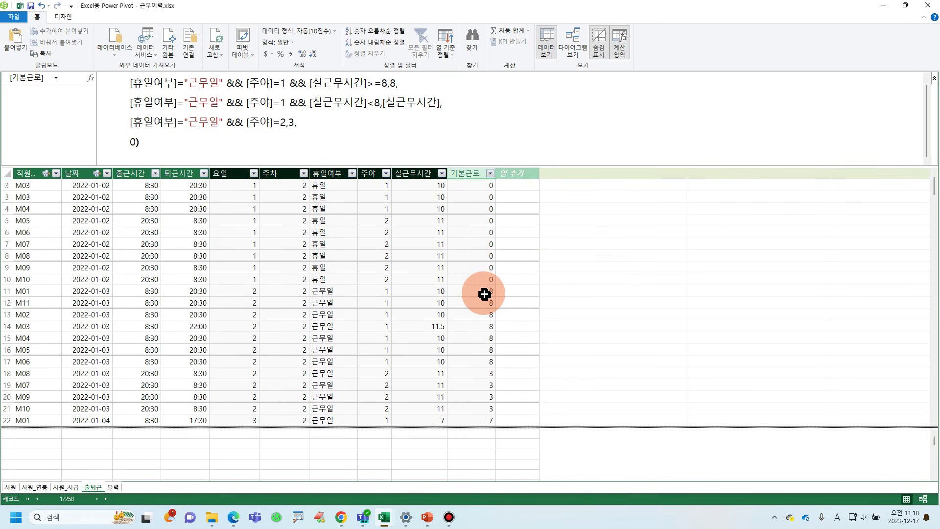
pyautogui.click(515, 188)
pyautogui.click(476, 189)
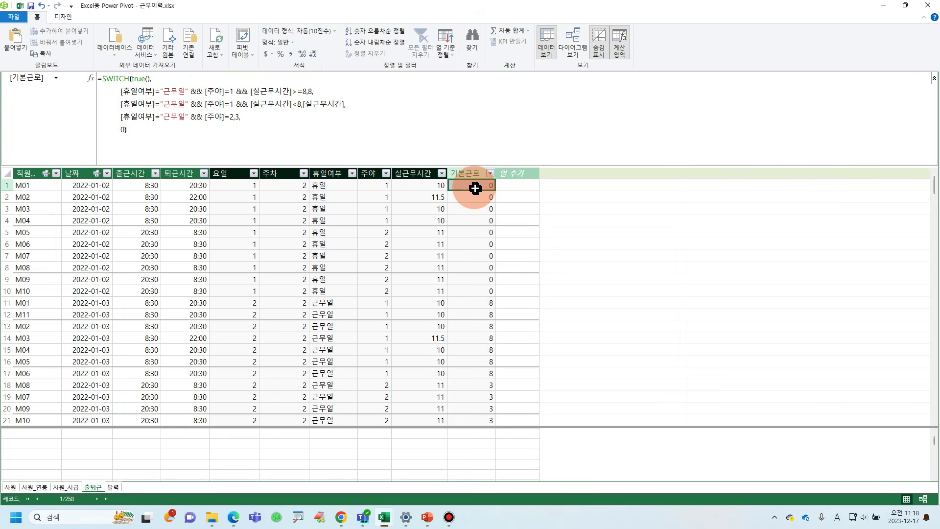
# Start a new calculated column named 연장근로 beside the 기본근로 column.
pyautogui.click(520, 189)
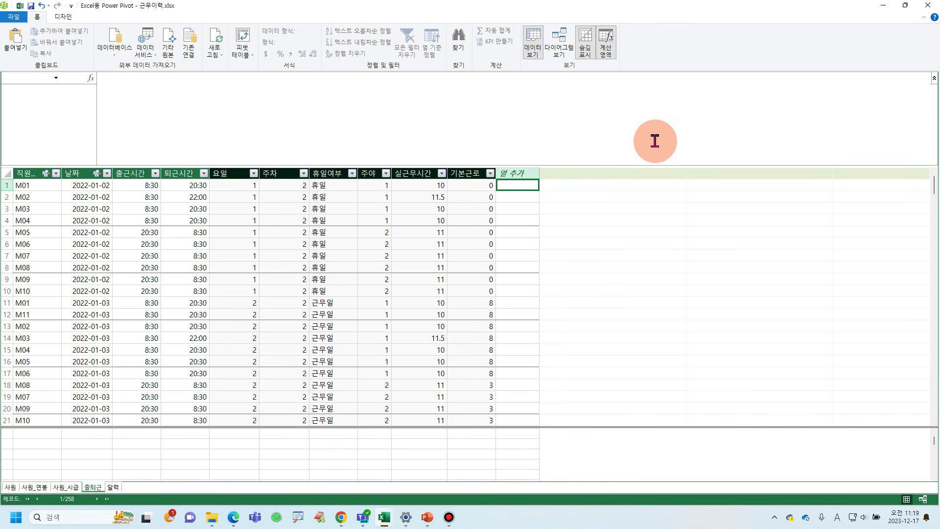
pyautogui.write('=')
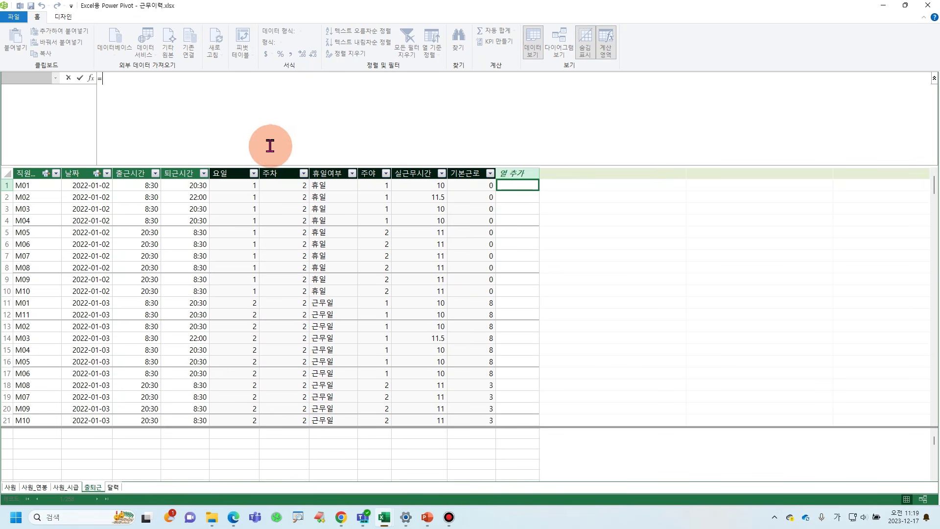
pyautogui.keyDown('ctrl'); pyautogui.scroll(3, 226, 95); pyautogui.keyUp('ctrl')
pyautogui.click(99, 91)
pyautogui.write('dus')
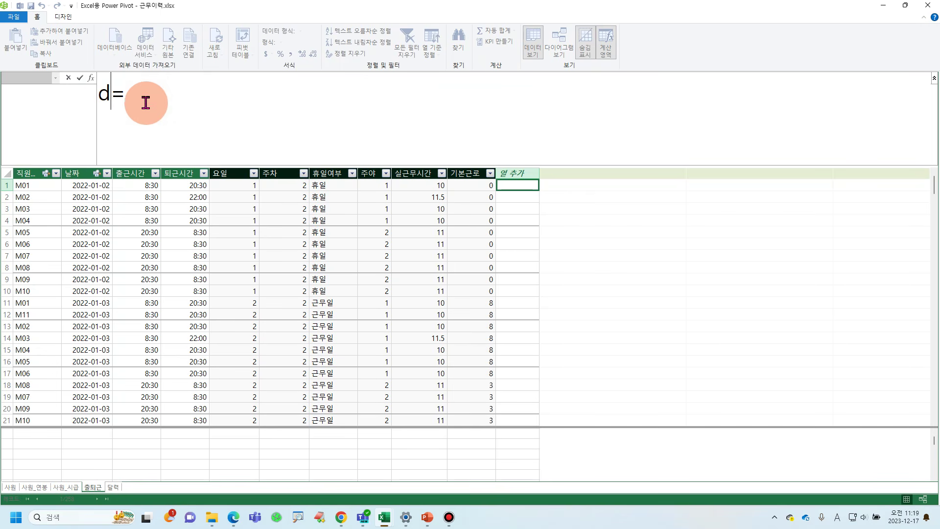
pyautogui.press('BackSpace')
pyautogui.press('BackSpace')
pyautogui.press('BackSpace')
pyautogui.press('Hangul')
pyautogui.write('연장근ㄹ')
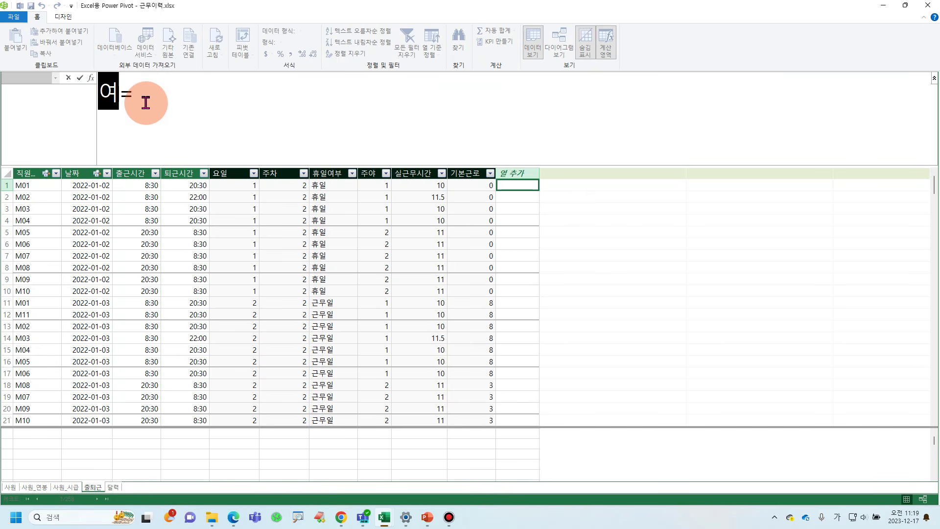
pyautogui.write('ㅗ:')
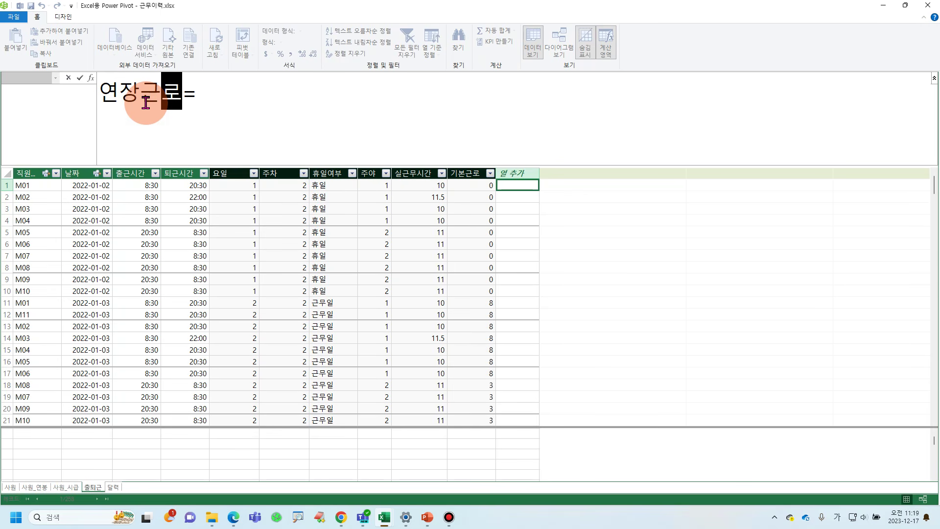
pyautogui.click(214, 99)
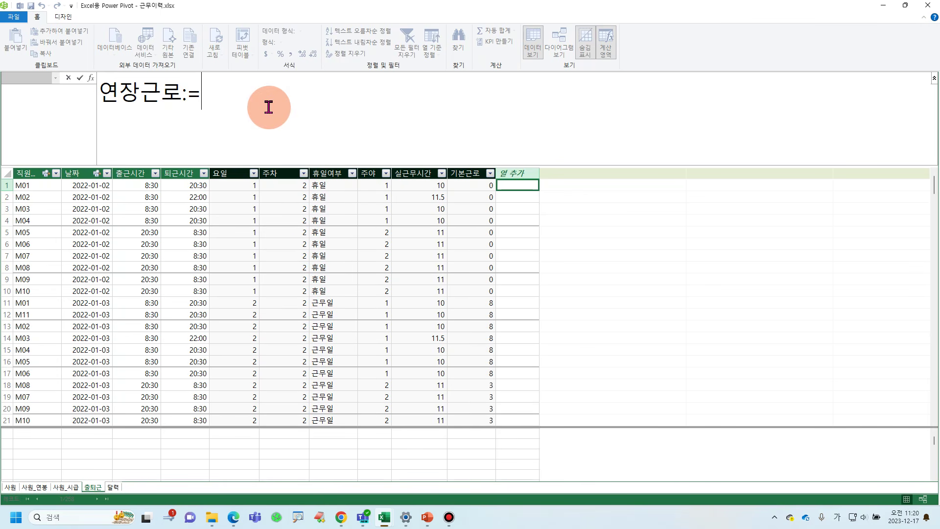
# Open the 연장근로 formula with SWITCH(true(), and an indented new line for the first condition.
pyautogui.hotkey('shift', 'Return')
pyautogui.write('sw')
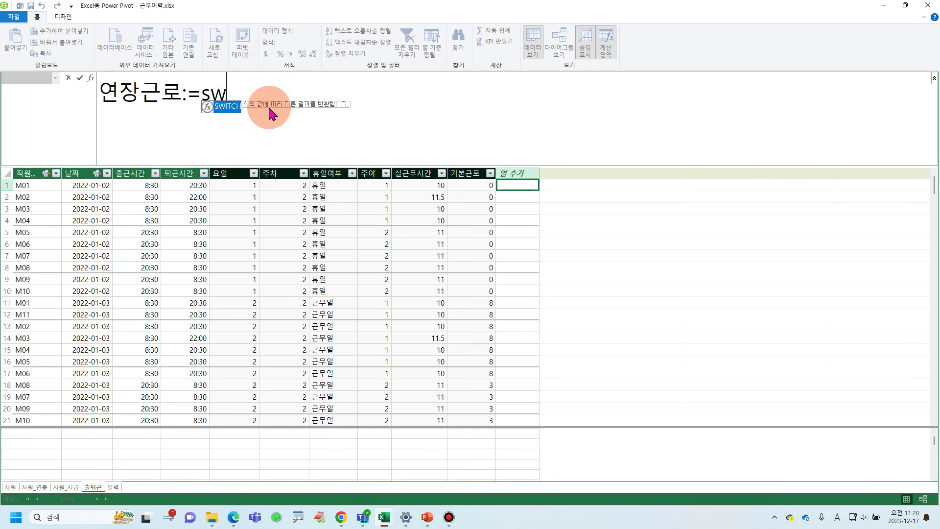
pyautogui.press('Tab')
pyautogui.write('true(),')
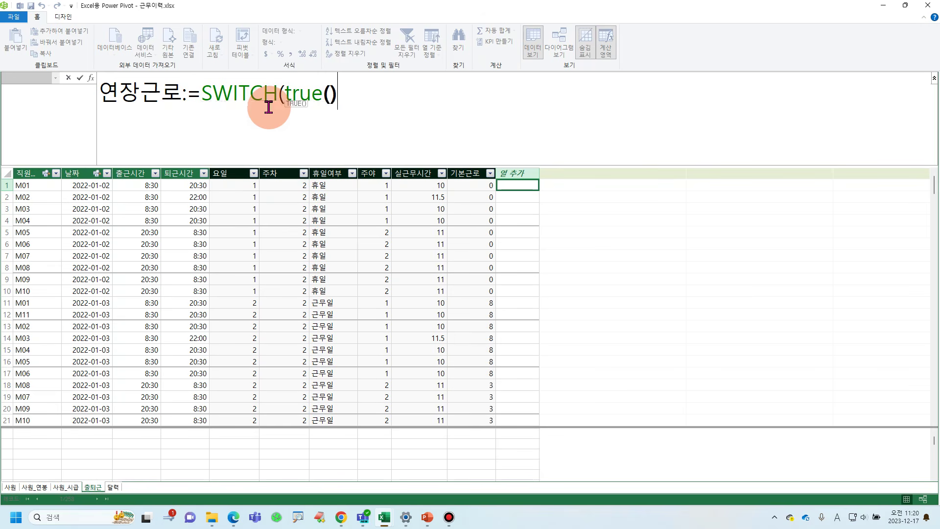
pyautogui.hotkey('shift', 'Return')
pyautogui.press('Tab')
pyautogui.press('Tab')
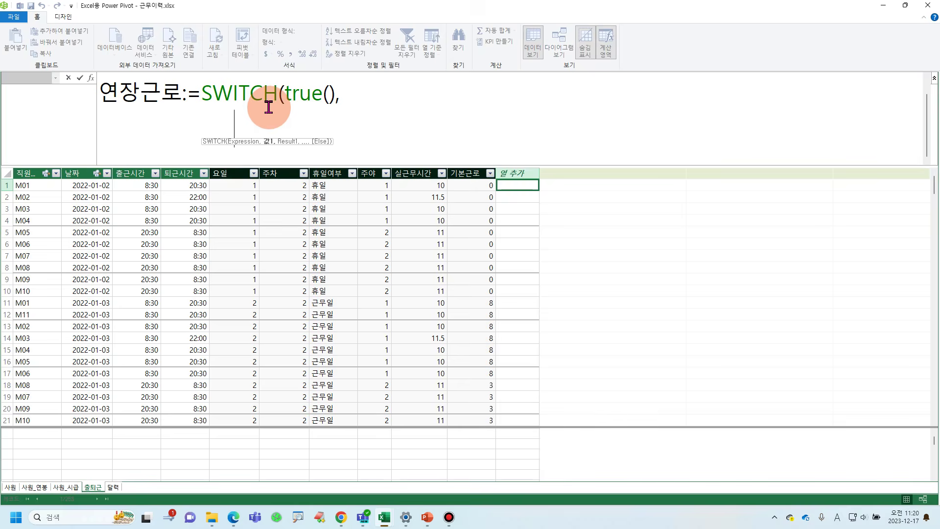
# Enter [휴일여부]="근무일" as the first condition of the 연장근로 formula.
pyautogui.write('[')
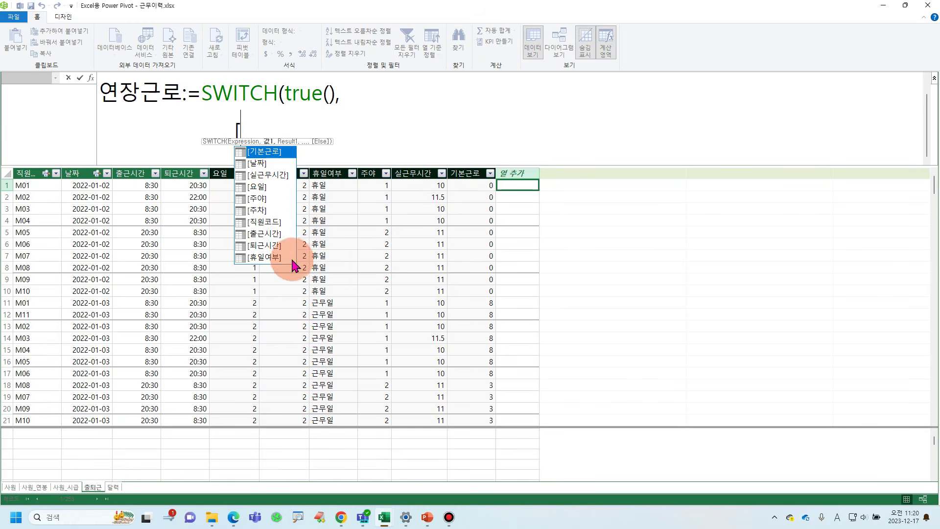
pyautogui.doubleClick(274, 258)
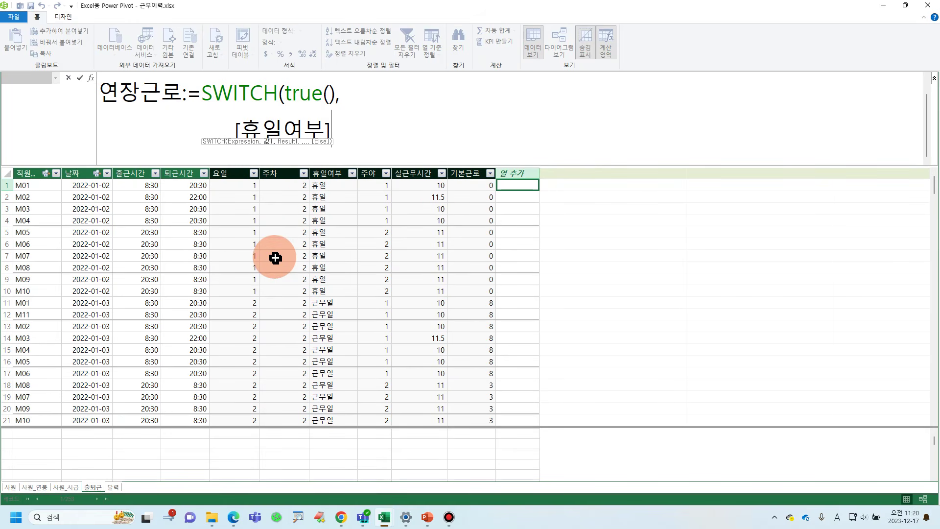
pyautogui.write('="')
pyautogui.write('rm')
pyautogui.press('BackSpace')
pyautogui.press('BackSpace')
pyautogui.press('Hangul')
pyautogui.write('그근무')
pyautogui.write('일"')
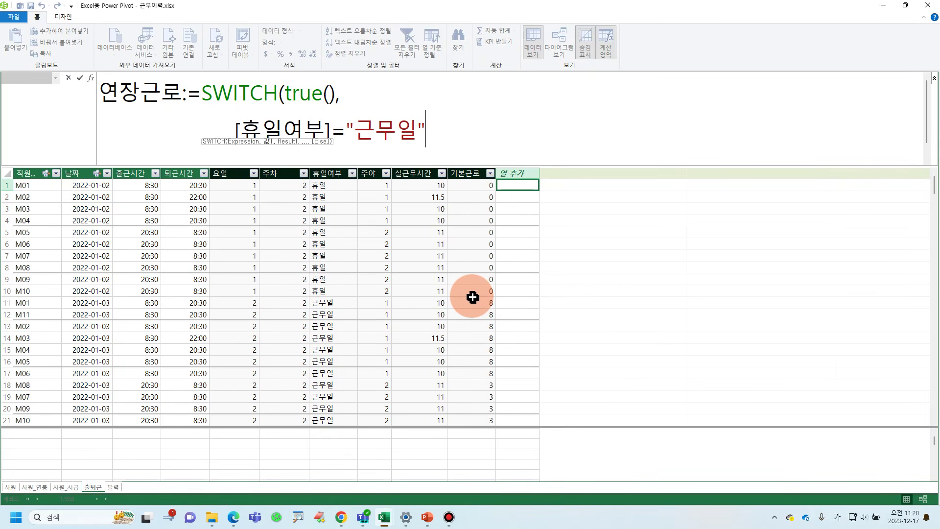
# Return [실근무시간]-[기본근로] for the "근무일" condition and open a new line.
pyautogui.write(',')
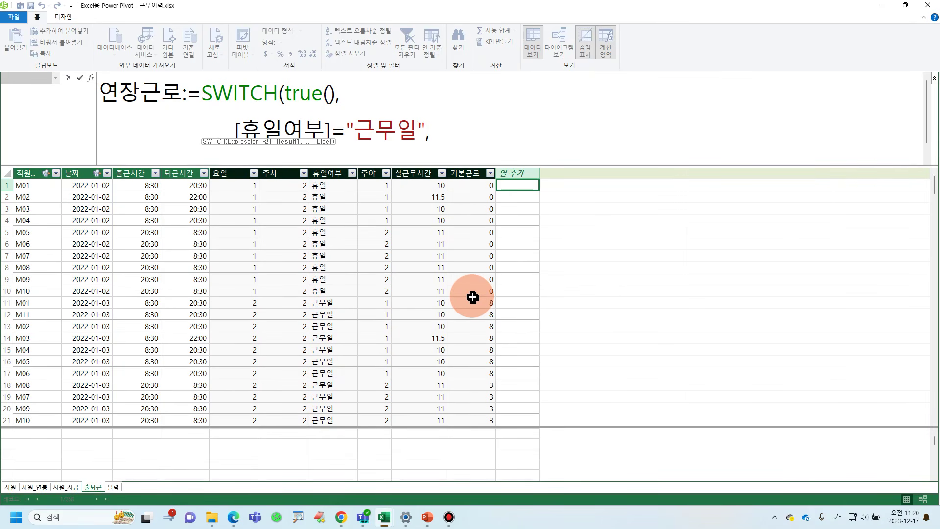
pyautogui.write('[')
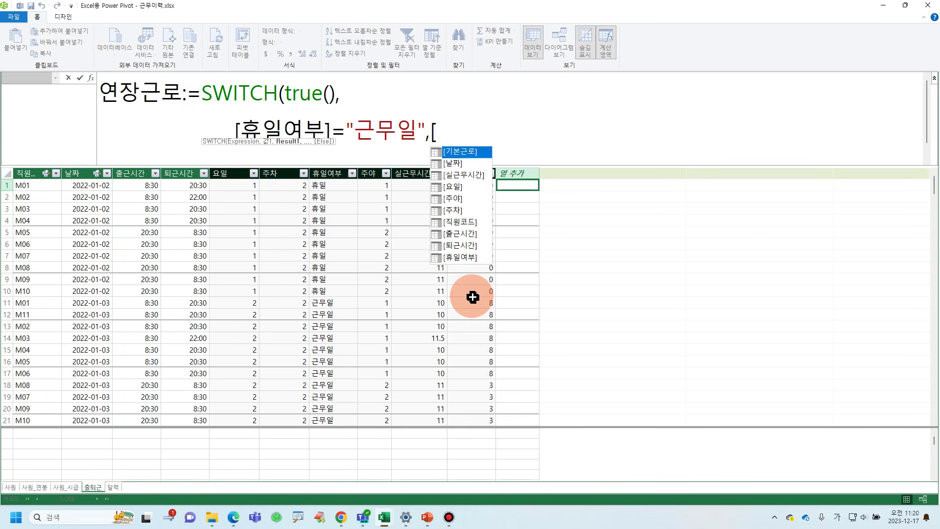
pyautogui.doubleClick(480, 177)
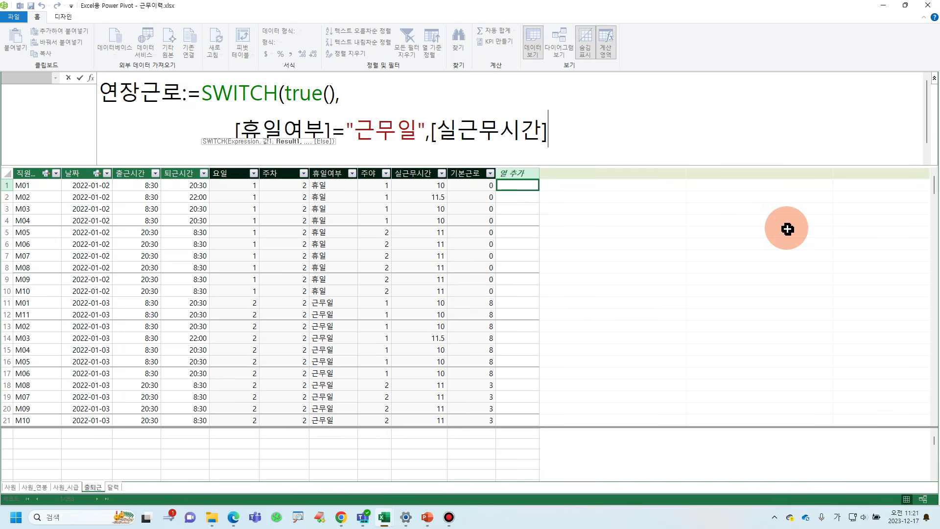
pyautogui.write('-')
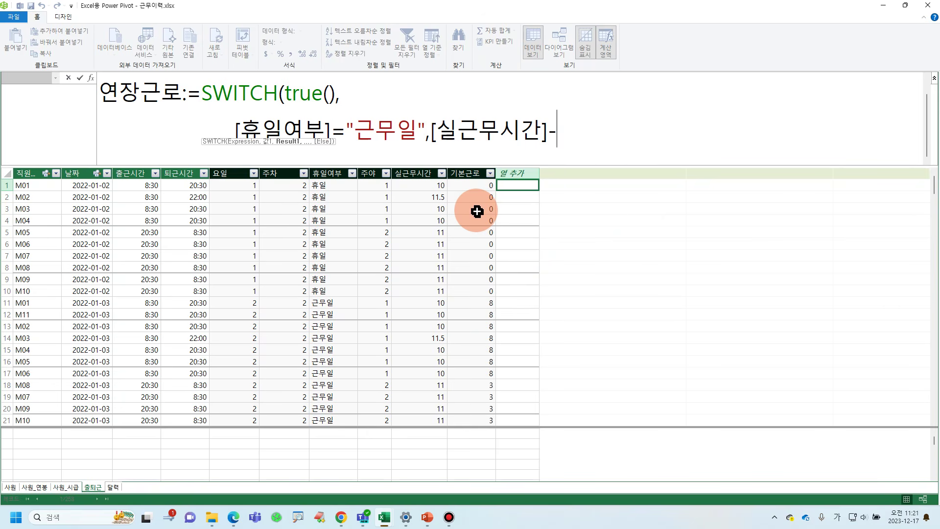
pyautogui.write('[')
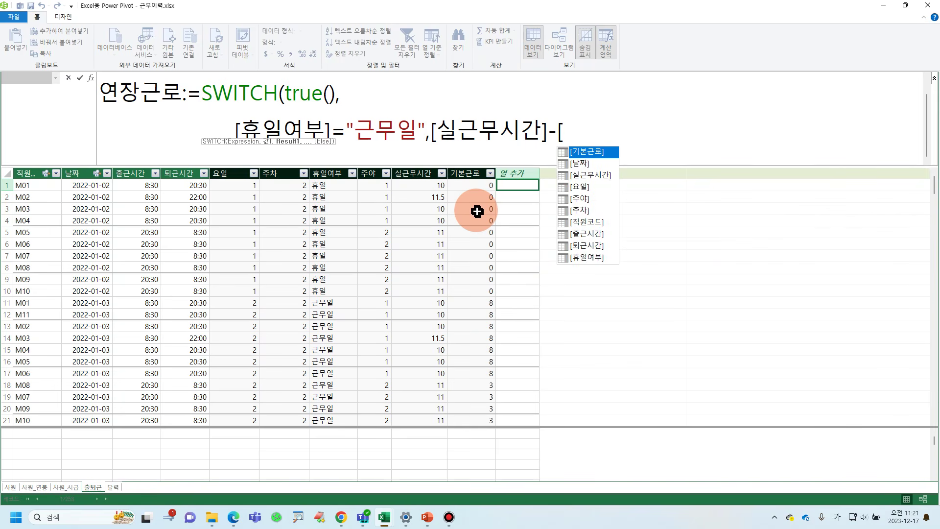
pyautogui.doubleClick(590, 149)
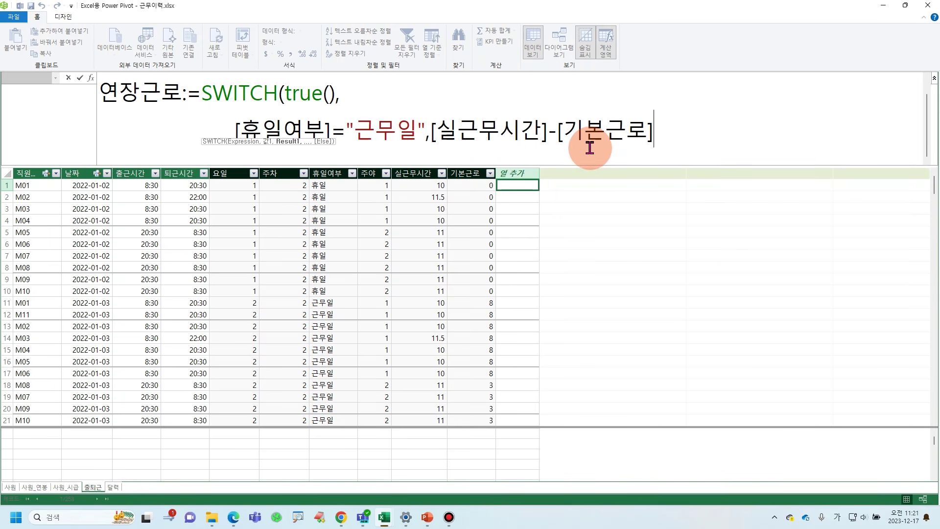
pyautogui.write(',')
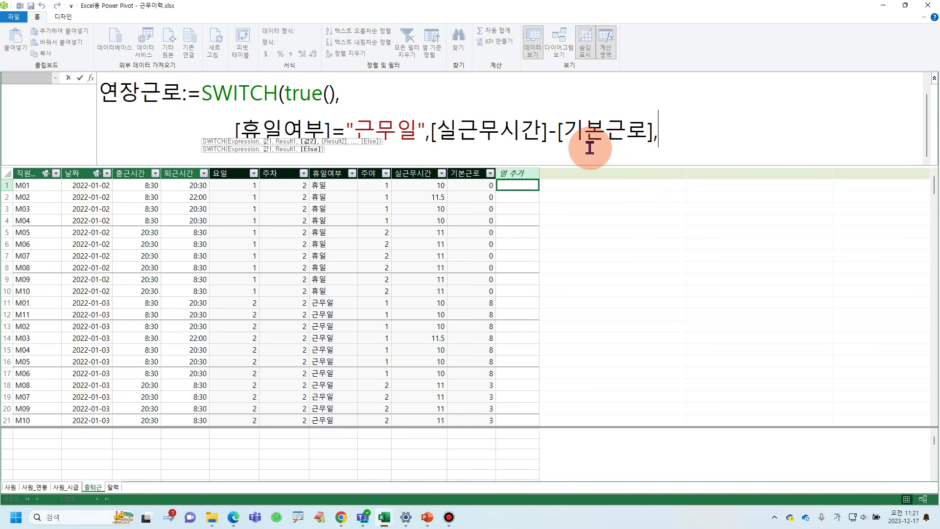
pyautogui.hotkey('shift', 'Return')
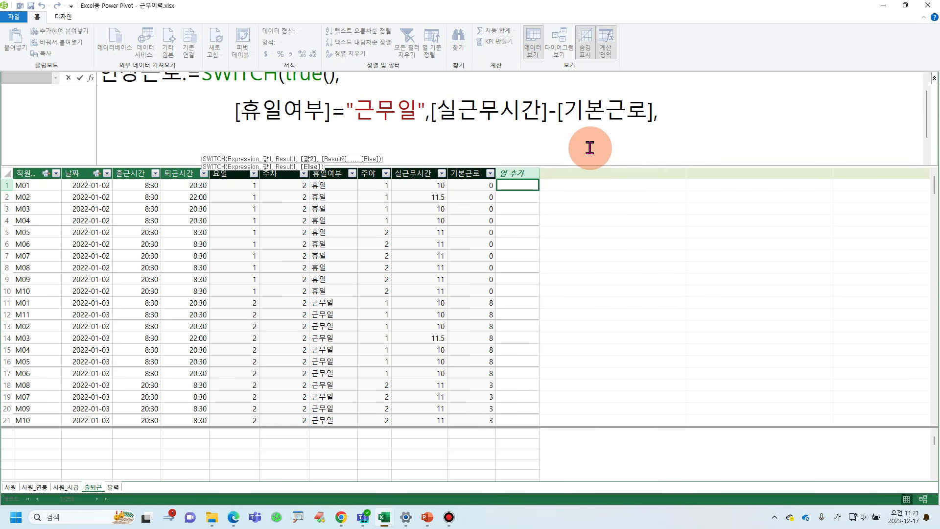
# Set 0 as the default result of the 연장근로 formula, close the SWITCH and commit the column.
pyautogui.write('0')
pyautogui.scroll(-7, 346, 307)
pyautogui.scroll(4, 347, 307)
pyautogui.scroll(3, 347, 308)
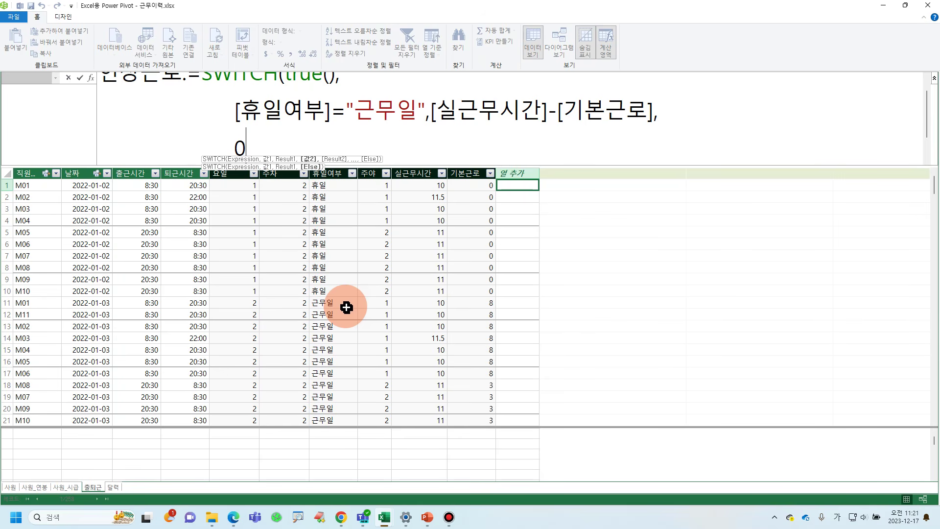
pyautogui.write(')')
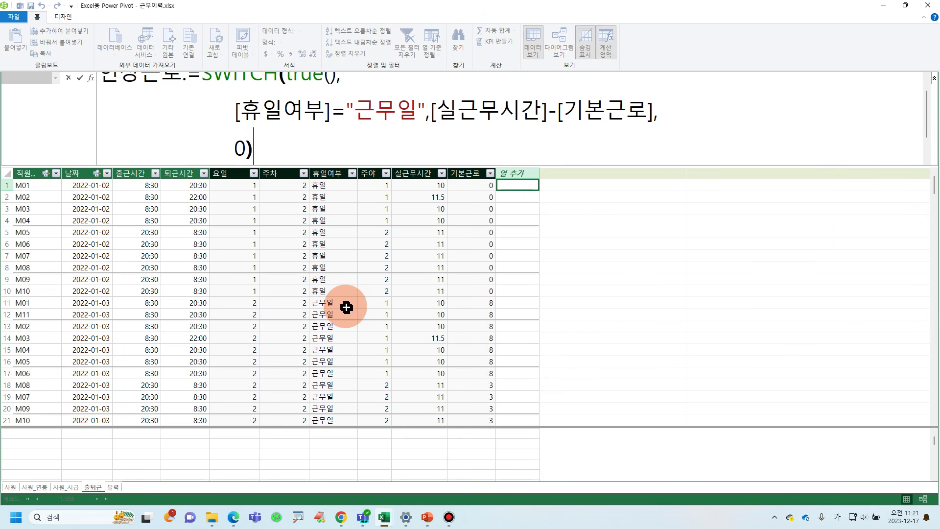
pyautogui.press('Return')
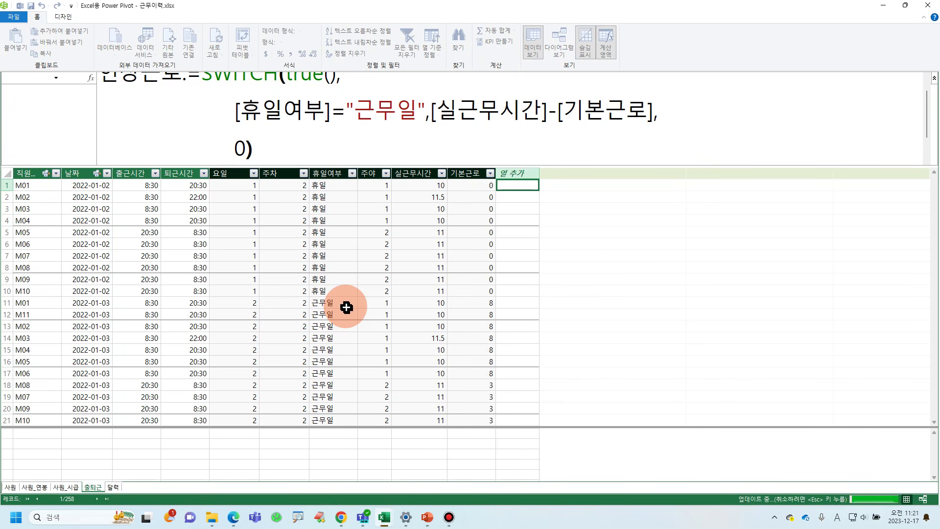